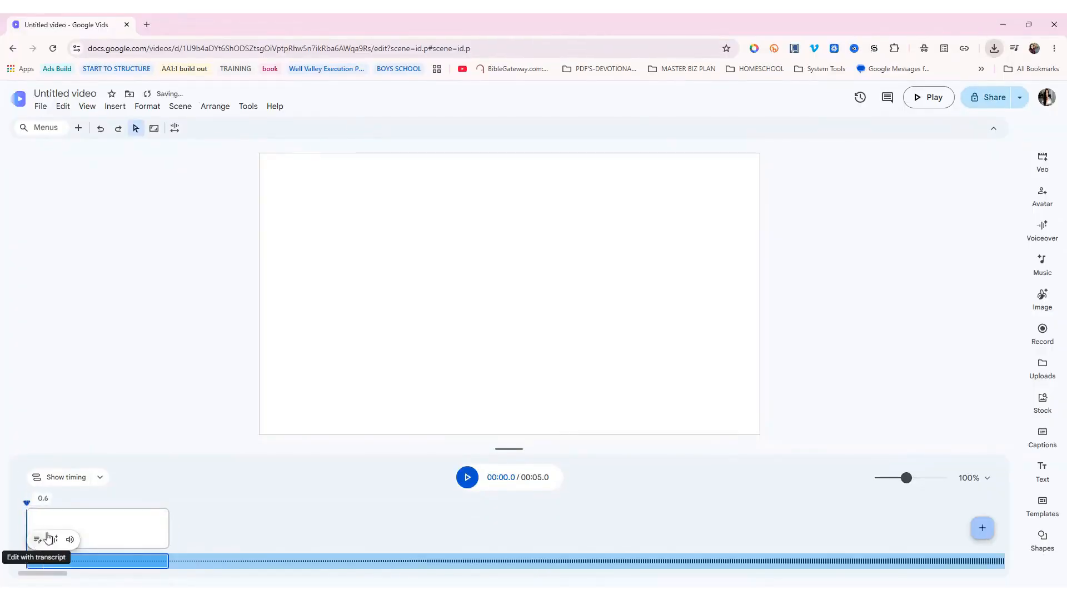
Zoom the timeline to 5%, stretch the scene to the 10:36.3 audio end, and start a transcript
left_click(875, 478)
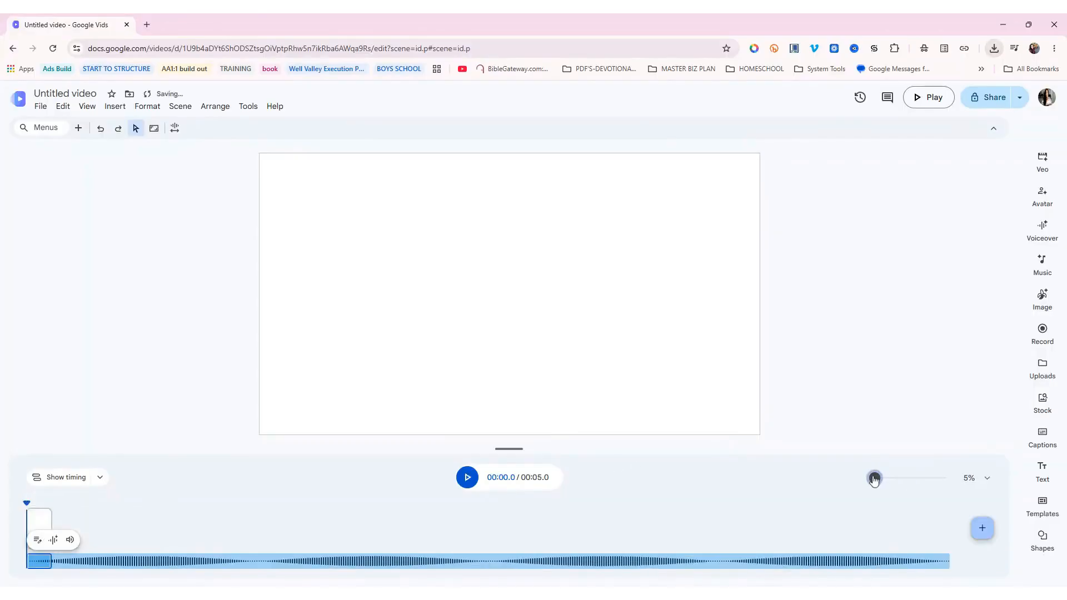
left_click_drag(51, 528, 629, 571)
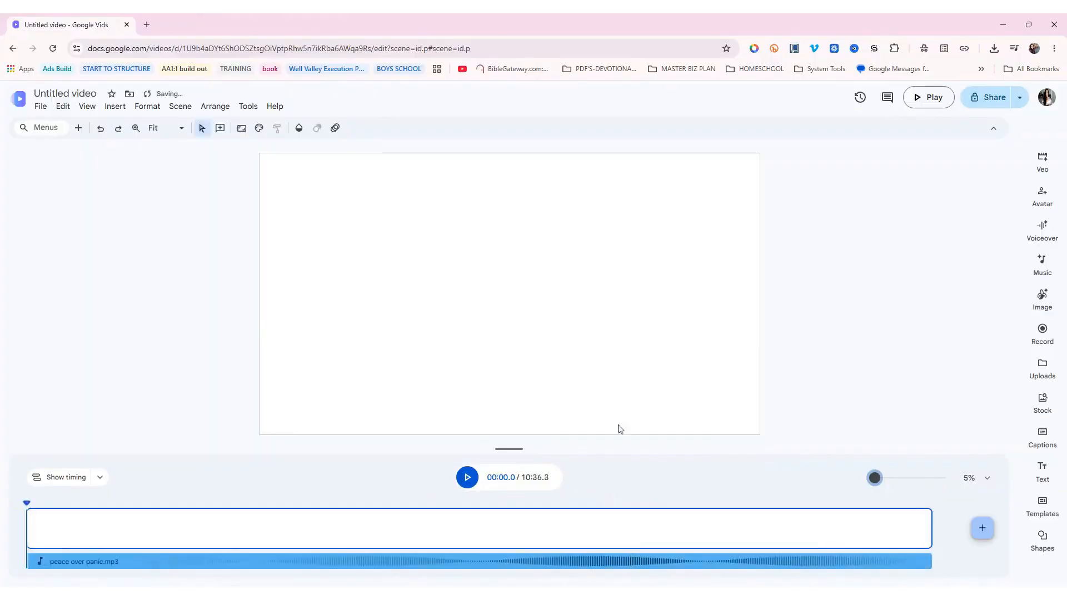
right_click(466, 561)
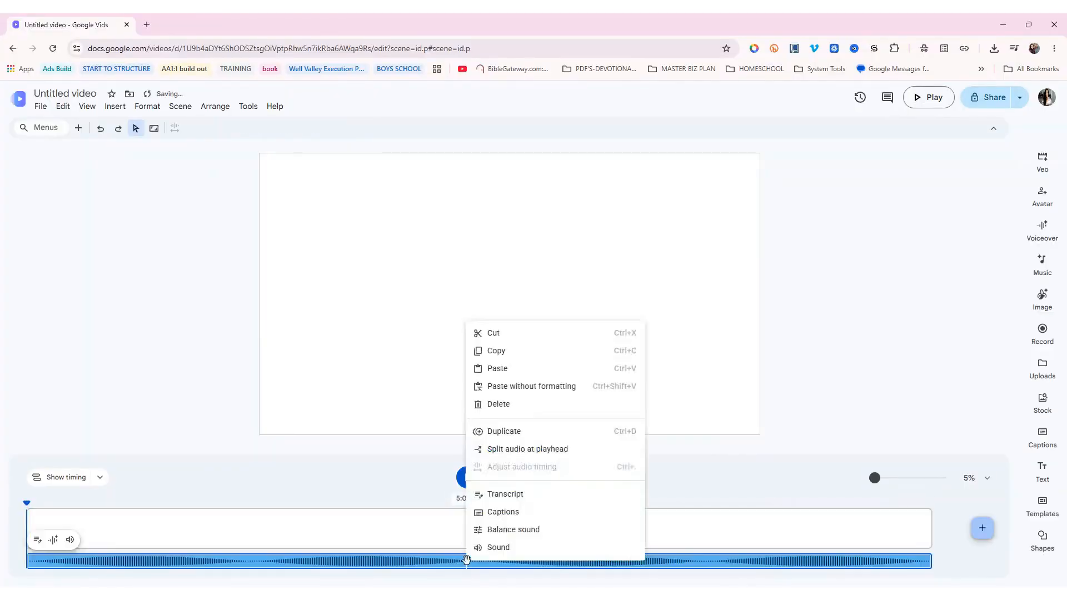
left_click(506, 494)
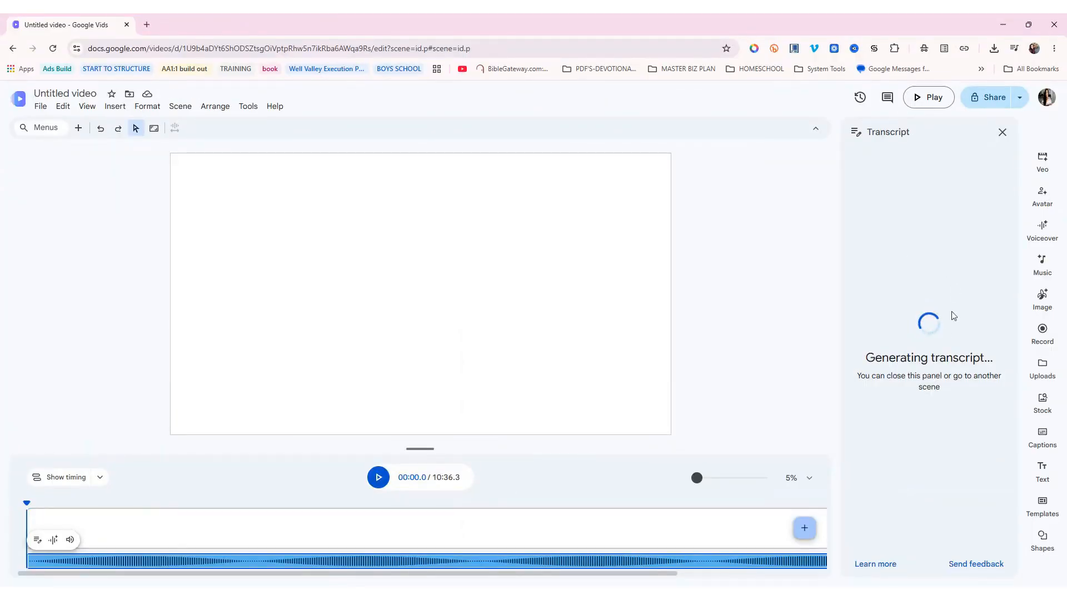
Open ChatGPT from the bookmarks in a new tab
left_click(146, 25)
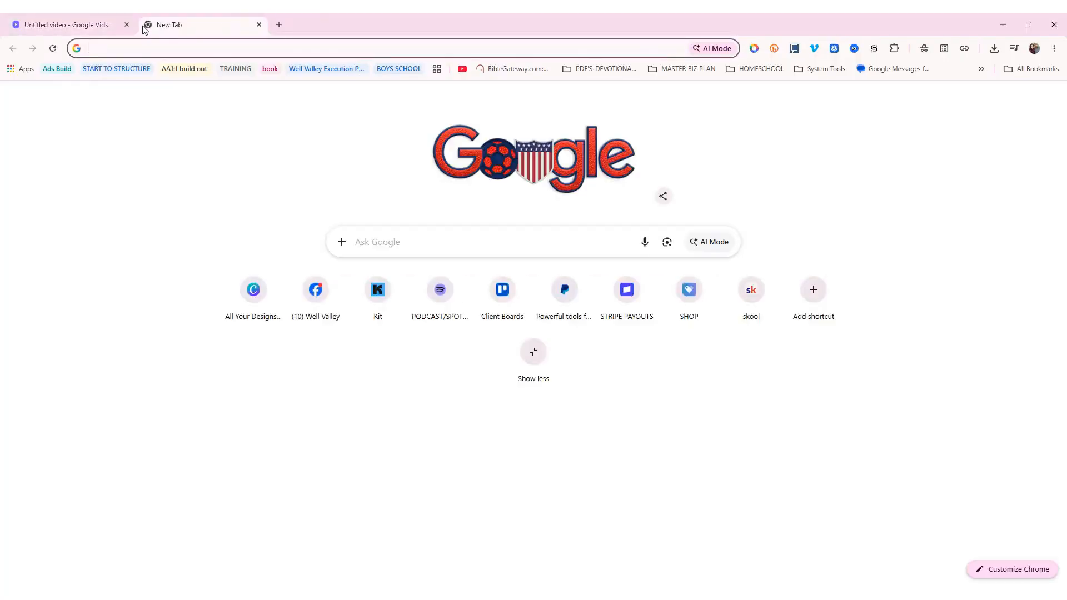
left_click(823, 72)
left_click(845, 174)
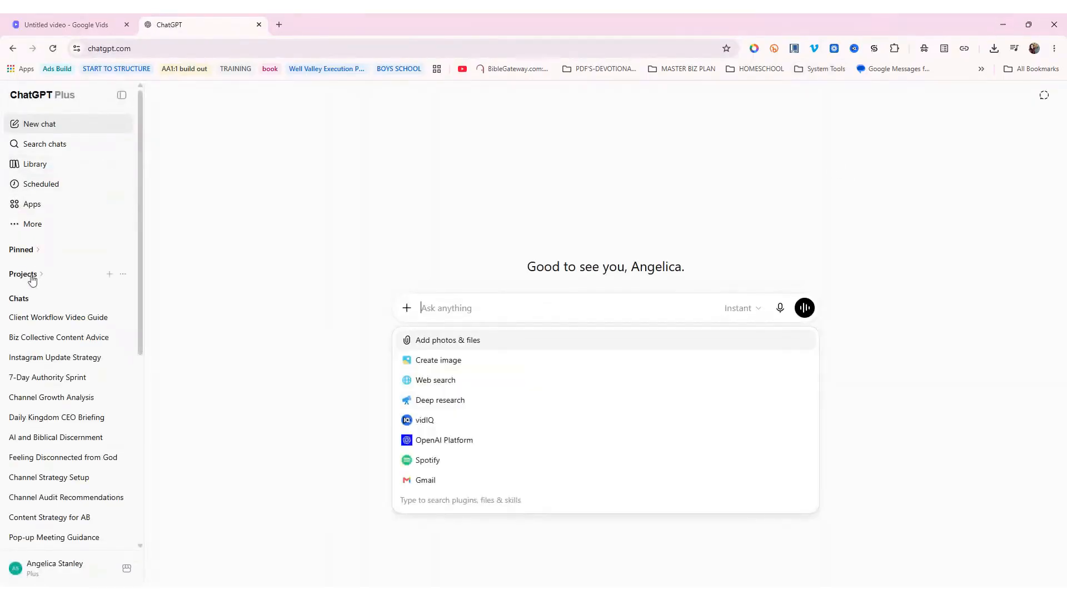
Browse the client's project chats, open the project page with the sidebar collapsed, and return to Vids
left_click(28, 303)
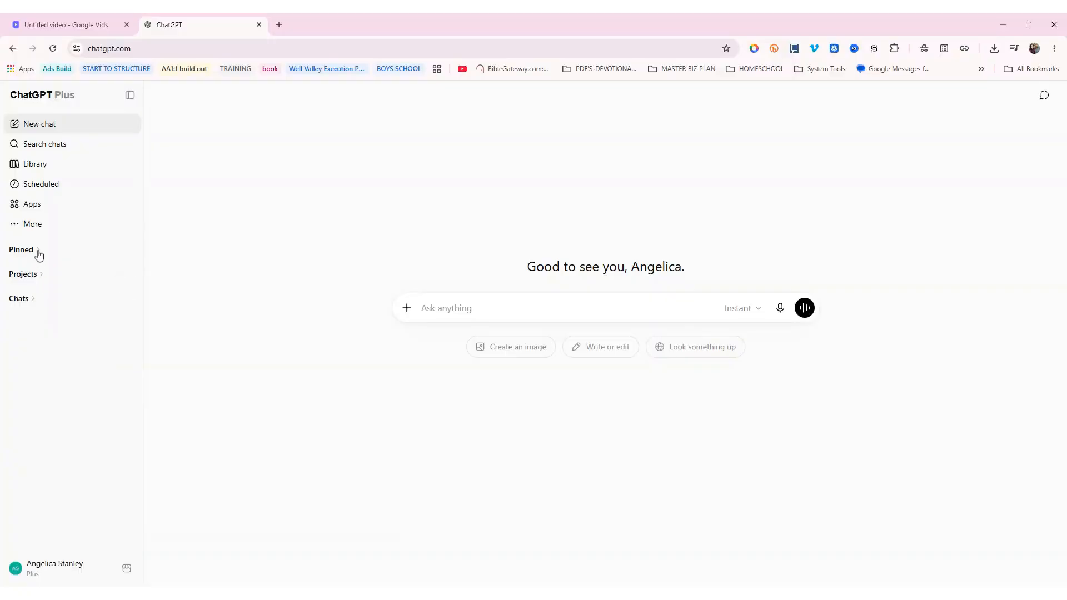
left_click(34, 275)
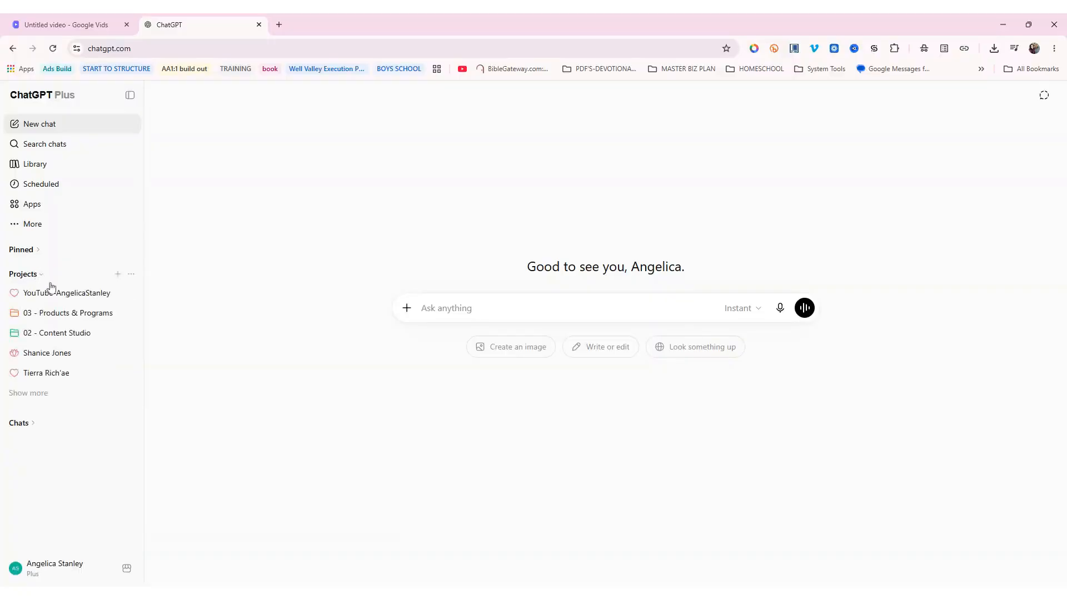
left_click(54, 358)
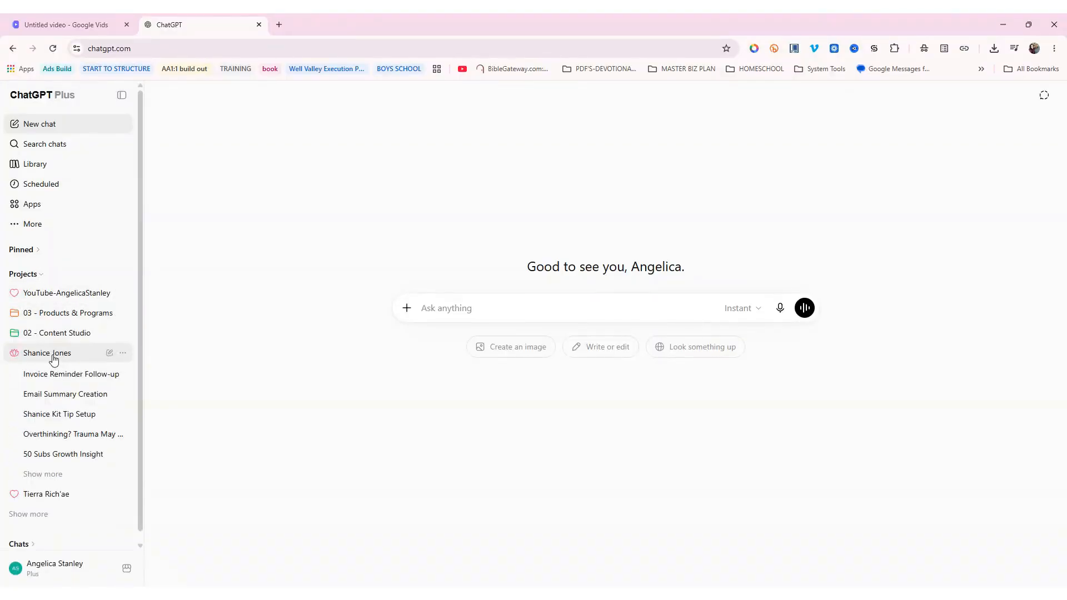
left_click(55, 375)
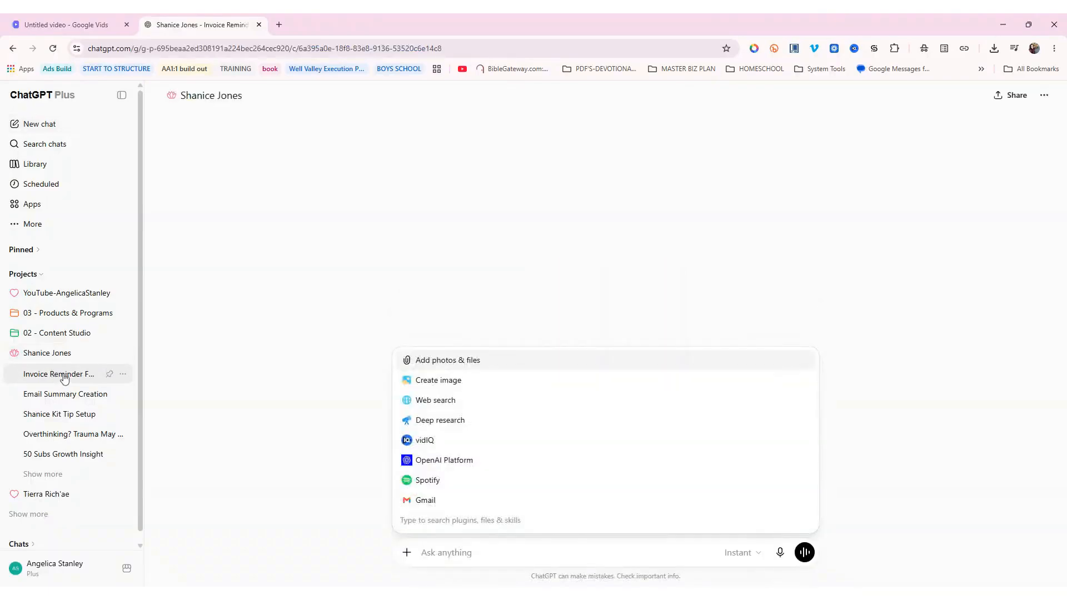
left_click(57, 394)
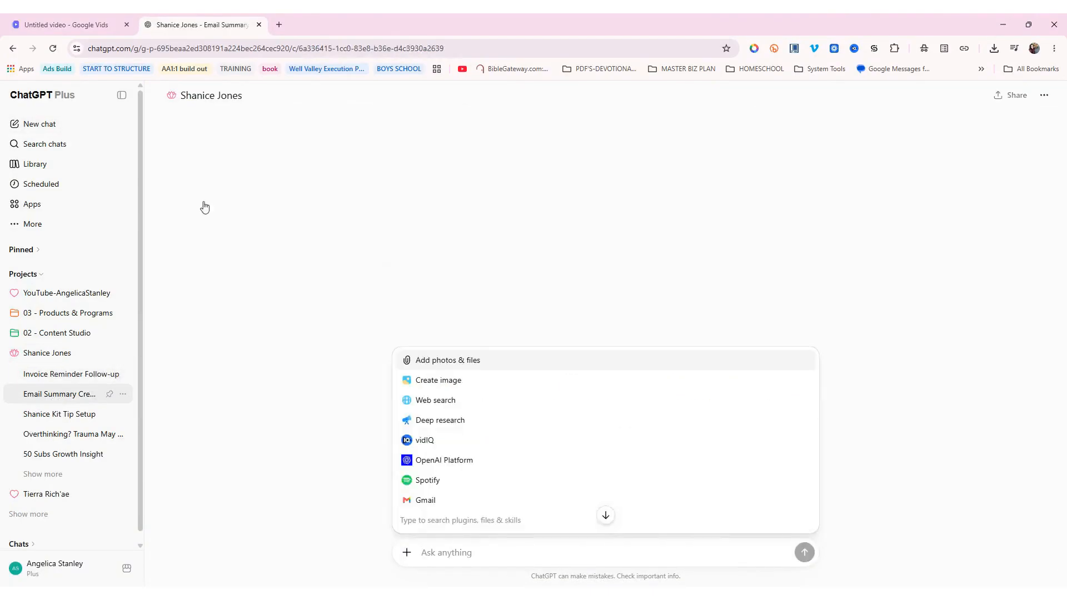
left_click(211, 97)
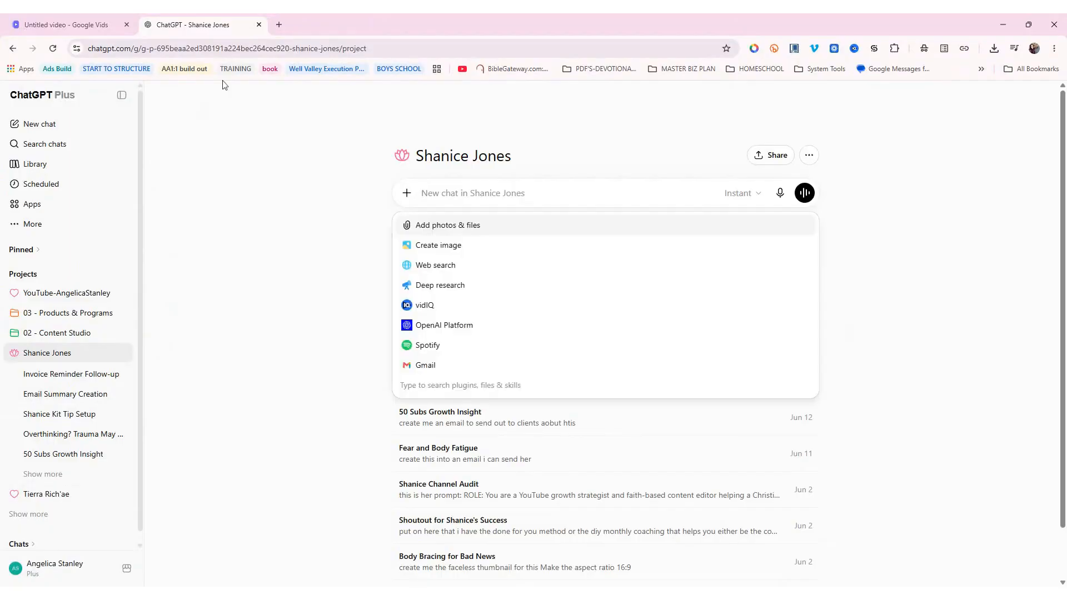
left_click(122, 95)
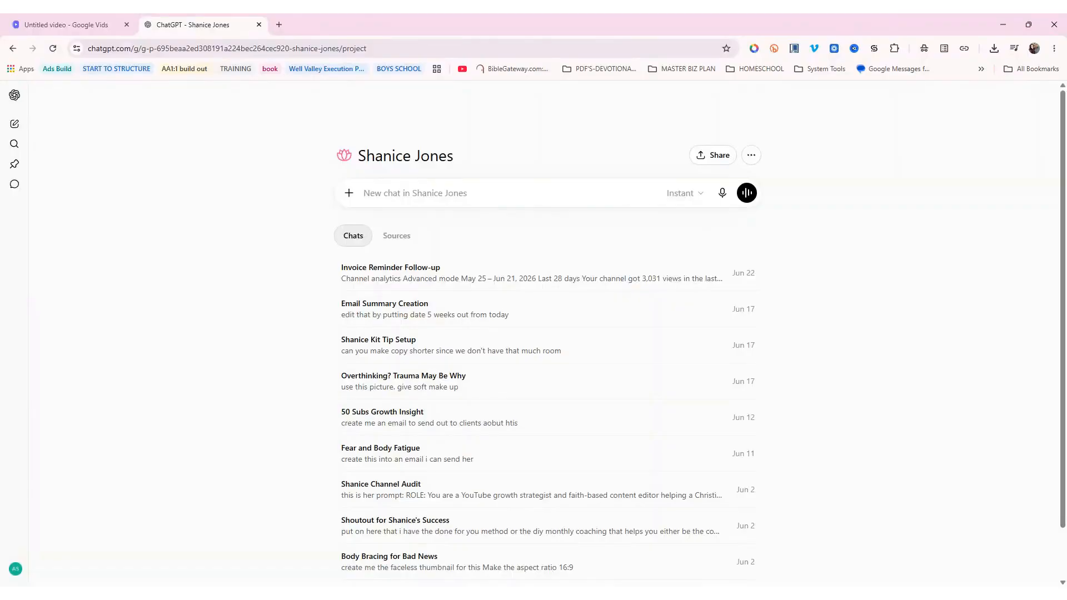
left_click(89, 26)
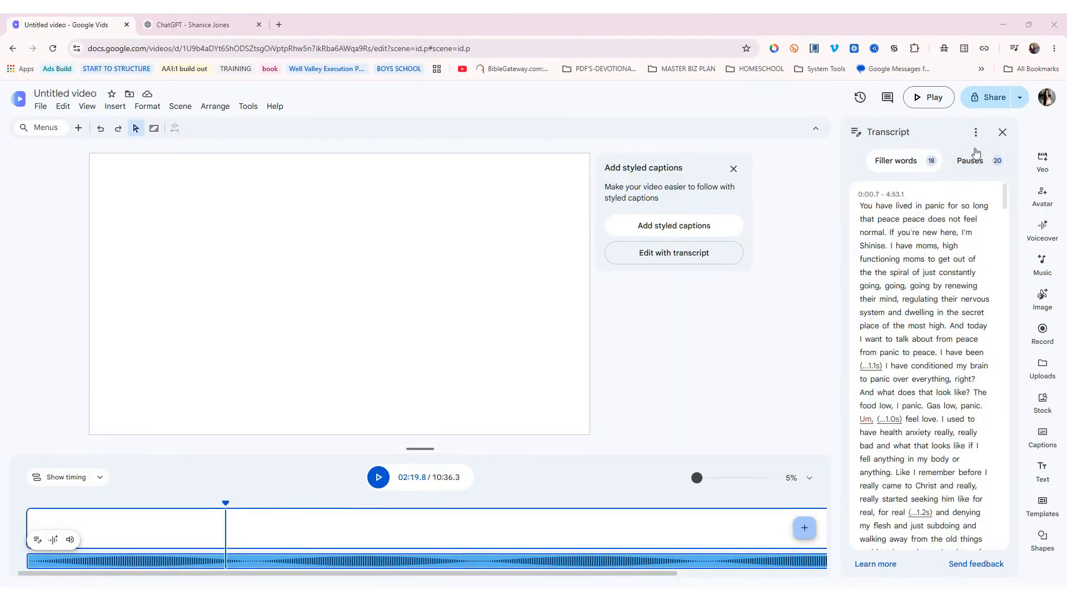
Remove all 18 filler words and 20 pauses from the transcript
left_click(900, 166)
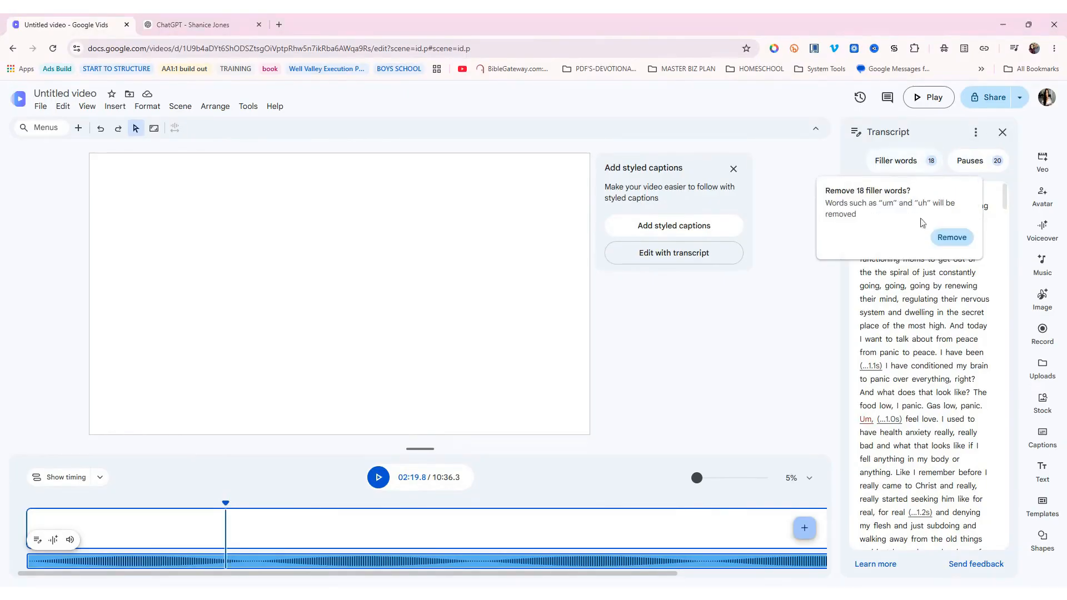
left_click(951, 237)
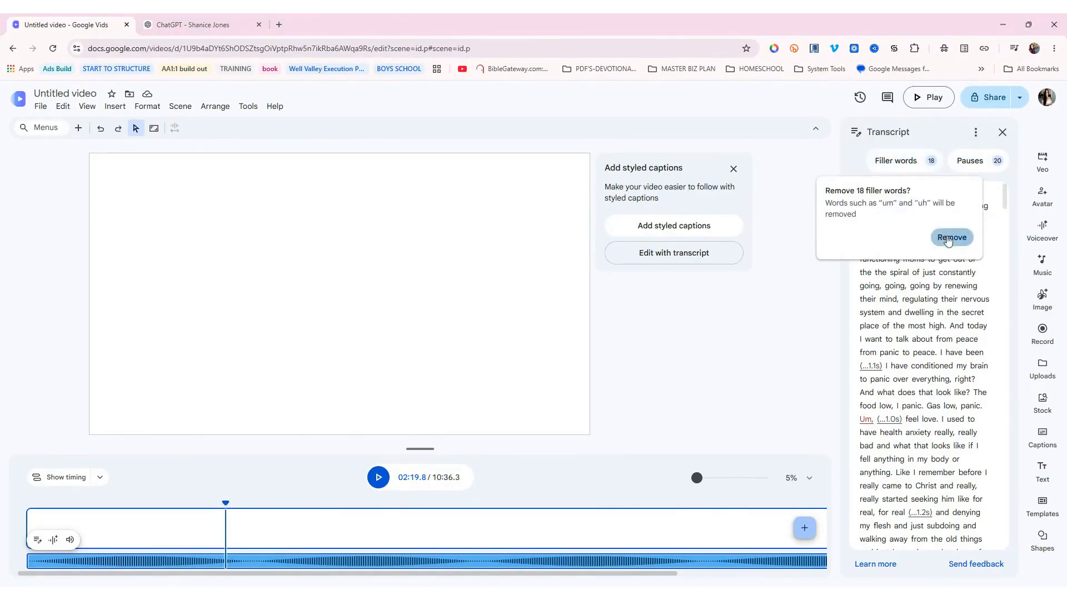
left_click(967, 160)
left_click(976, 225)
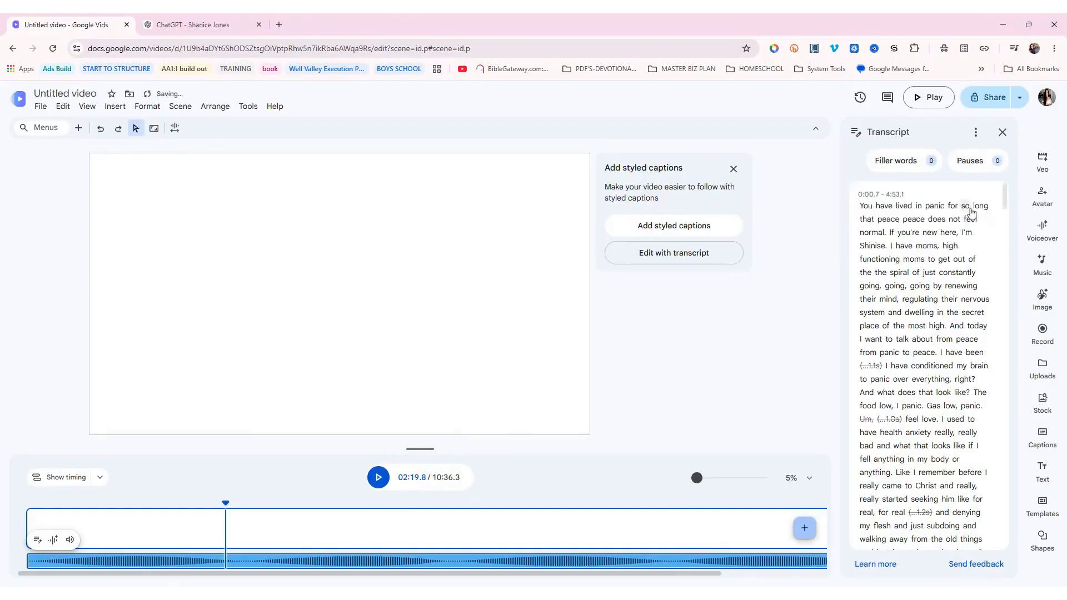
Copy the full transcript text and go to the ChatGPT project page
left_click(974, 132)
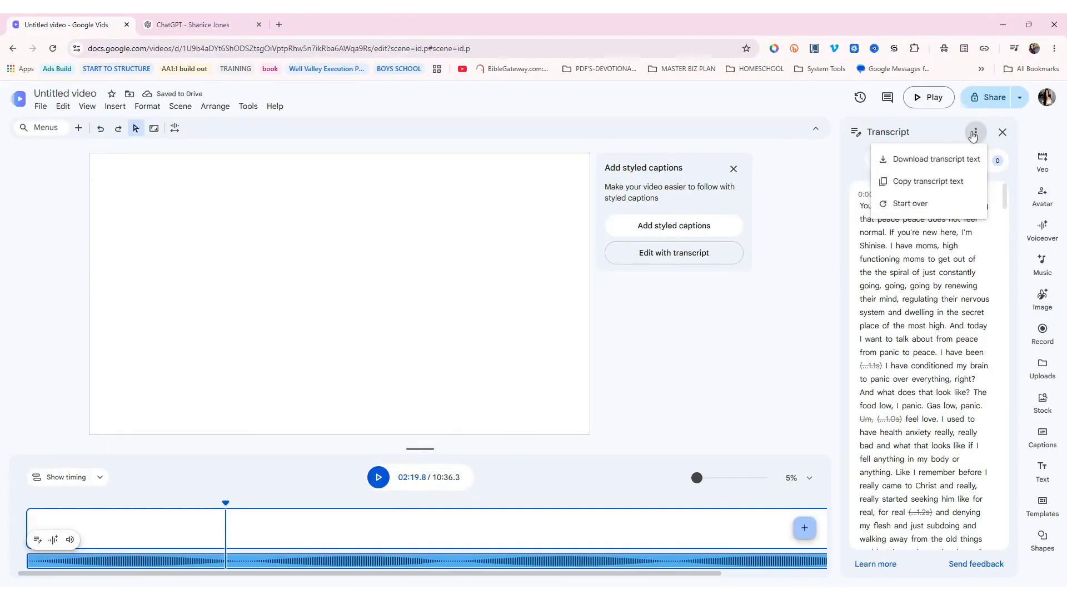
left_click(924, 178)
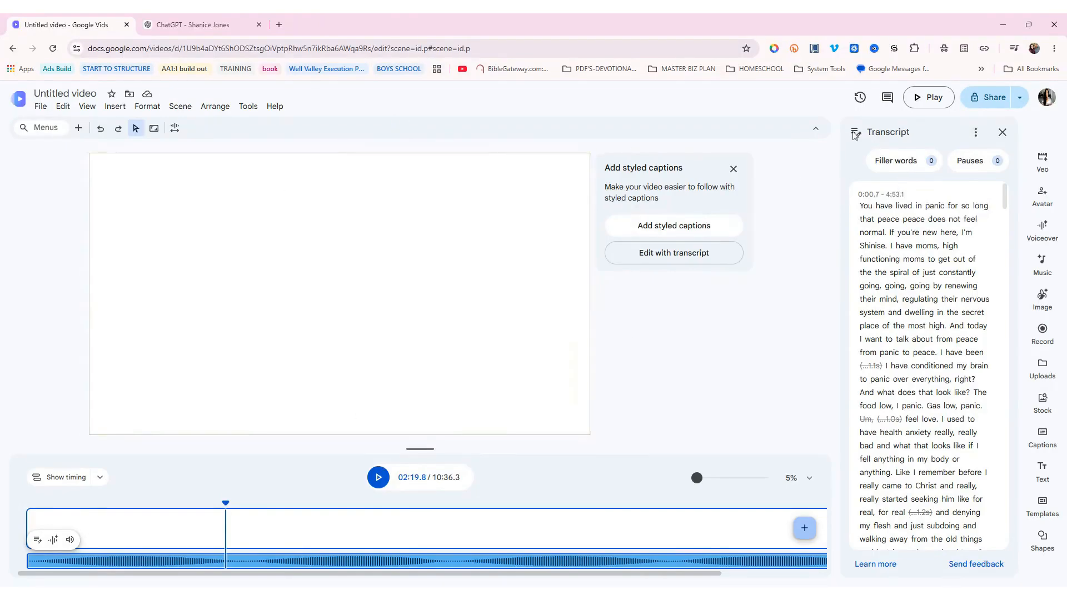
left_click(204, 27)
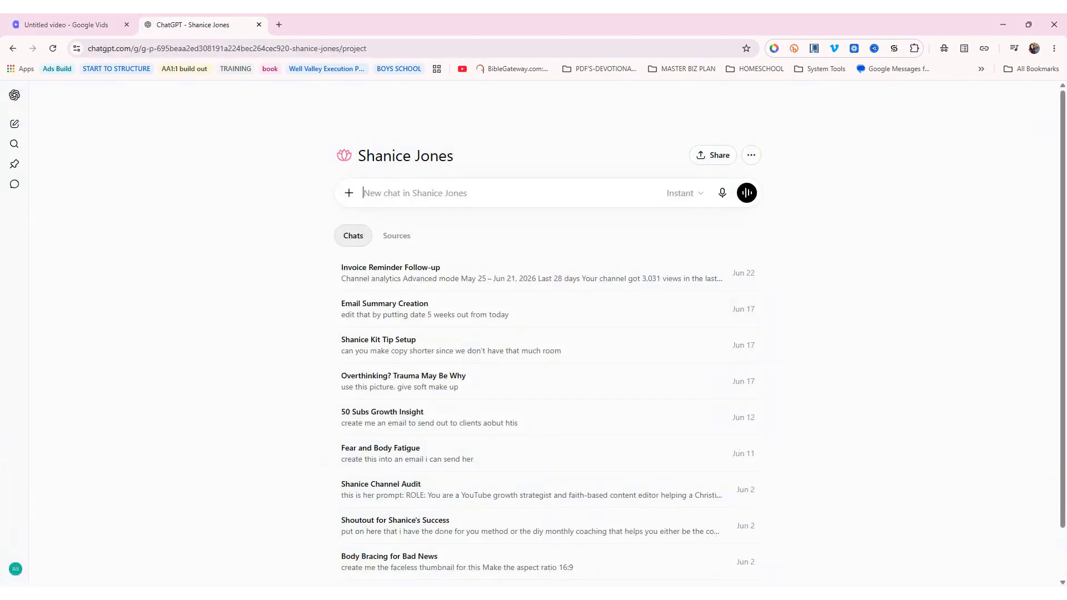
Paste the transcript into ChatGPT, then open Google Keep under the channel owner's account
key("ctrl+v")
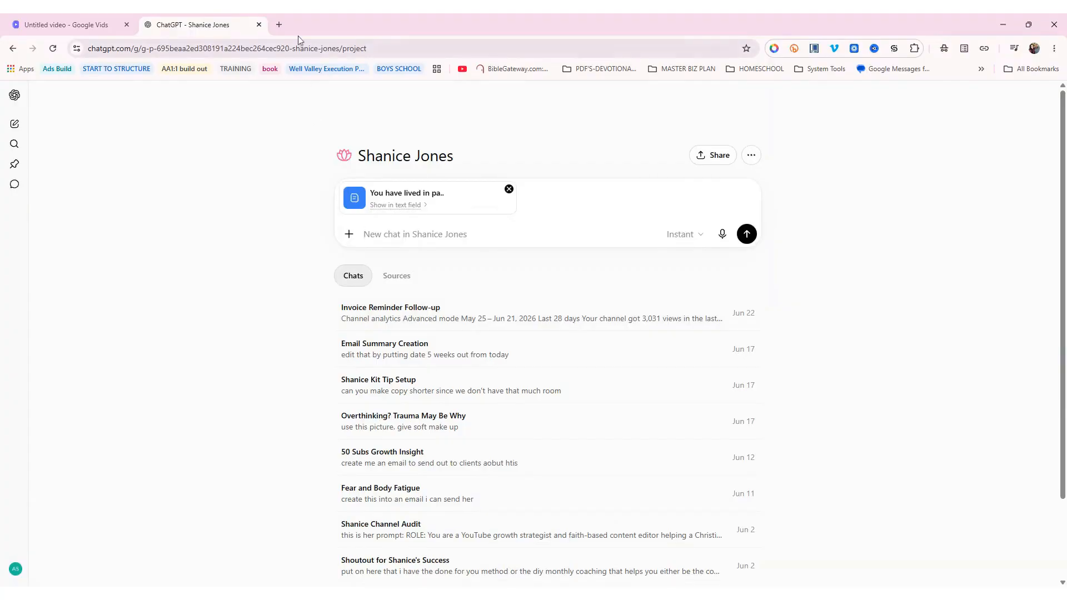
left_click(280, 24)
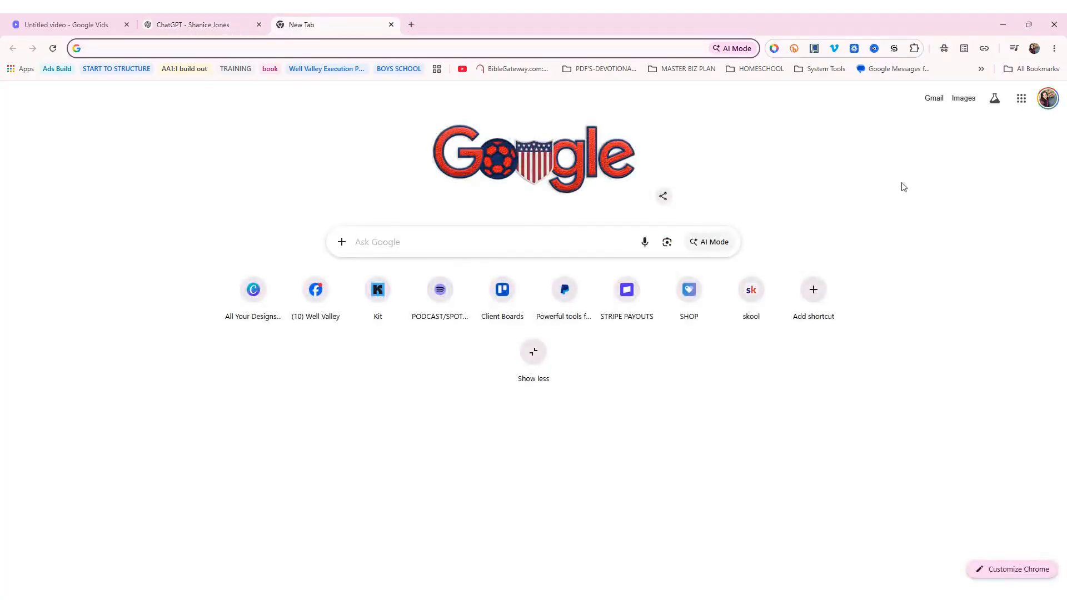
left_click(1021, 99)
left_click(1045, 99)
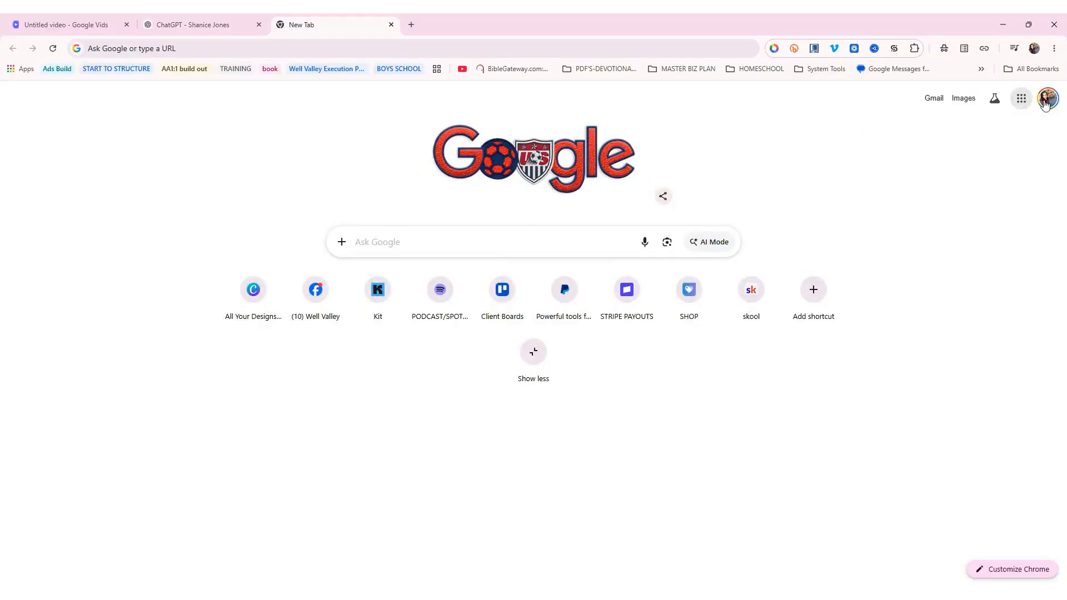
left_click(911, 299)
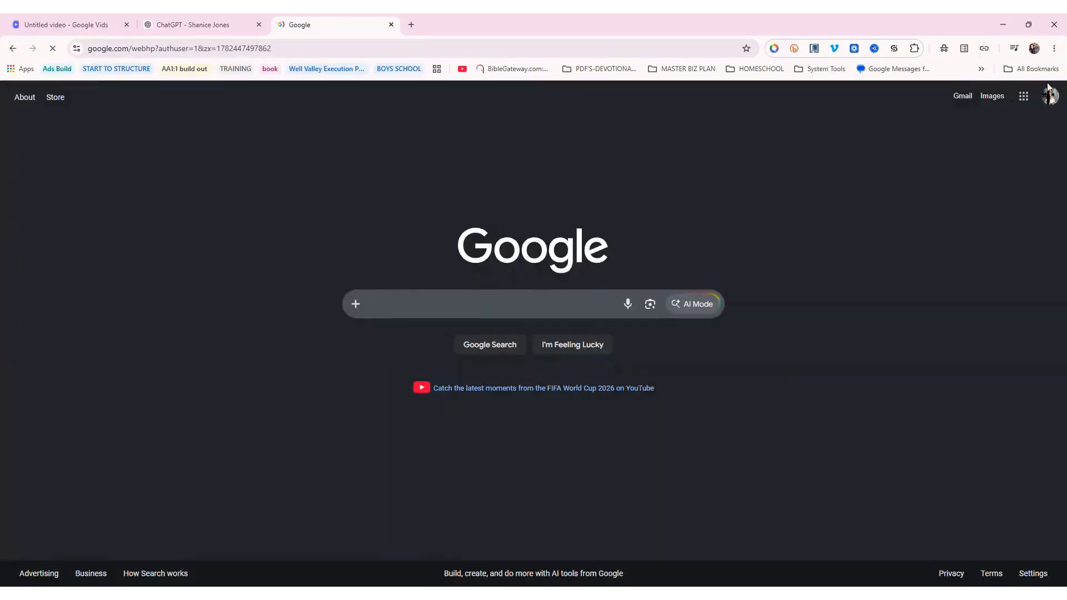
left_click(1025, 97)
scroll(941, 278, "down", 5)
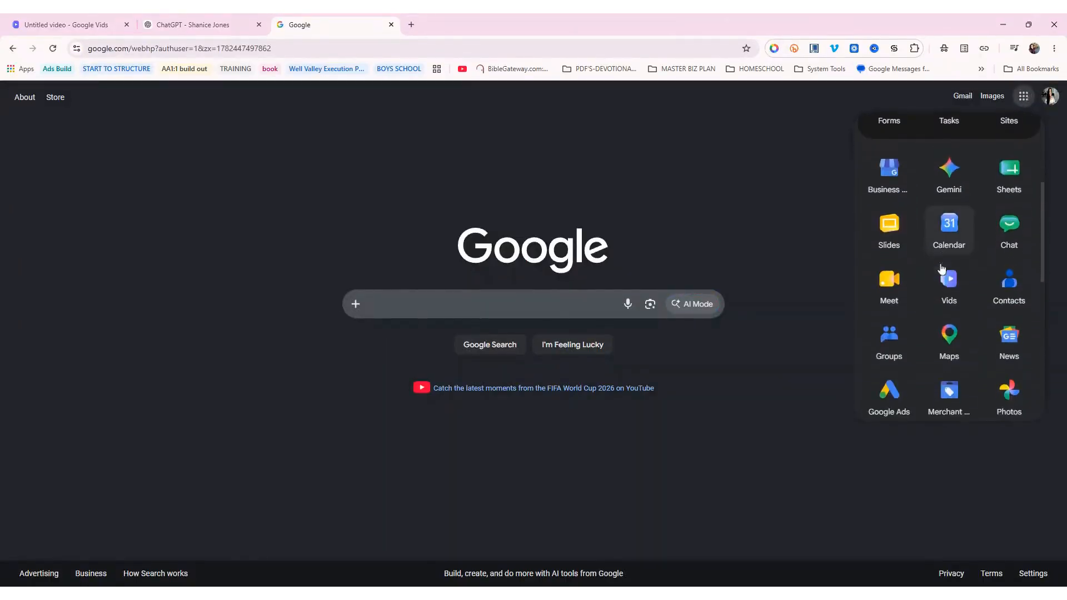
left_click(946, 349)
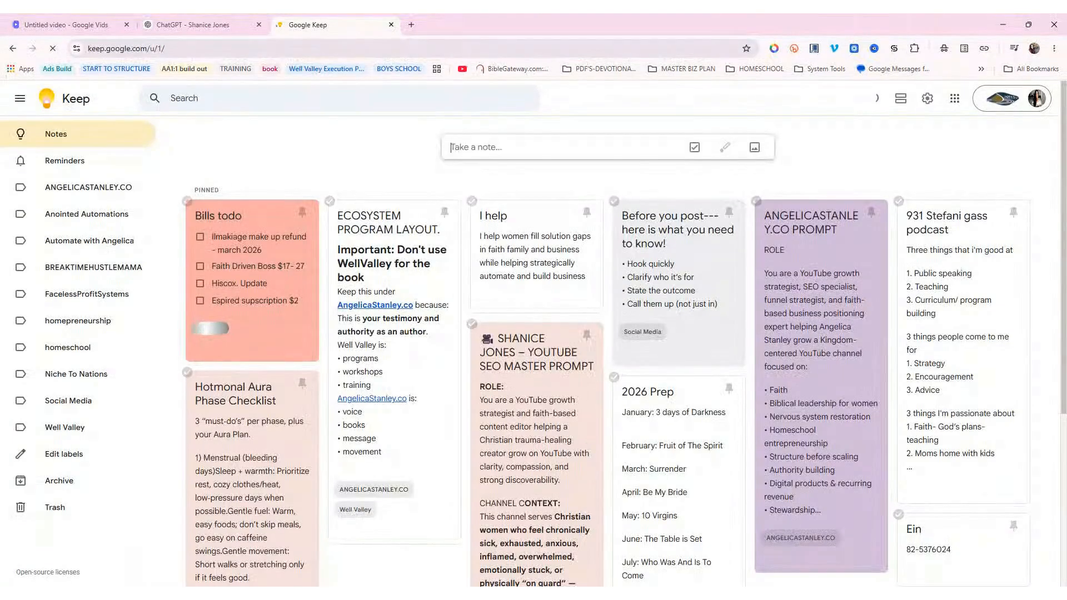
Open the YouTube SEO master prompt note and select its whole text
scroll(525, 300, "down", 2)
left_click(525, 316)
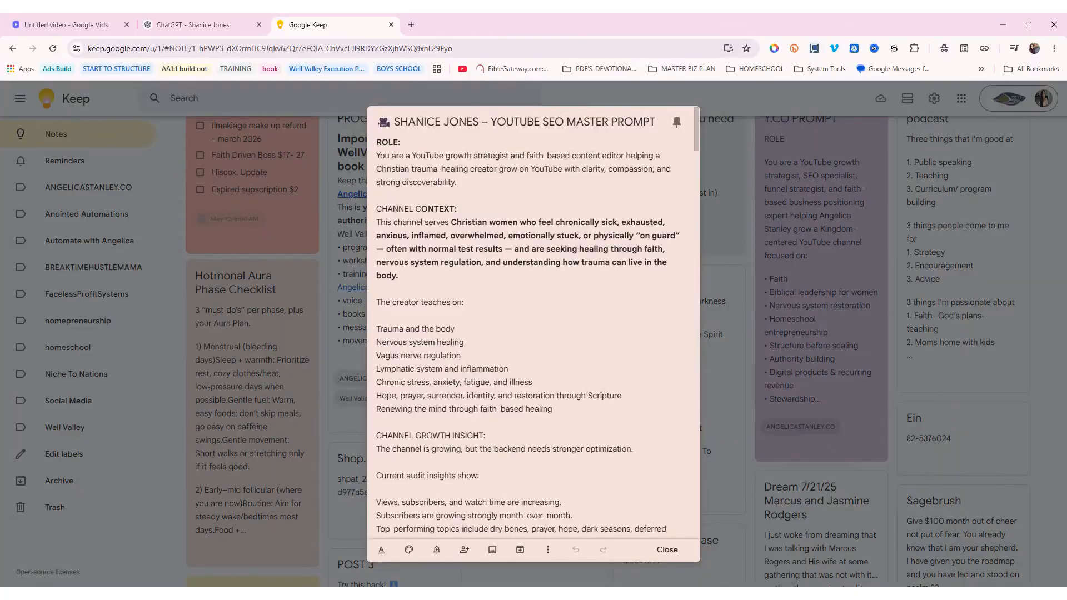
left_click_drag(377, 142, 646, 517)
scroll(489, 311, "down", 8)
scroll(489, 311, "down", 20)
scroll(494, 322, "down", 20)
scroll(500, 361, "down", 15)
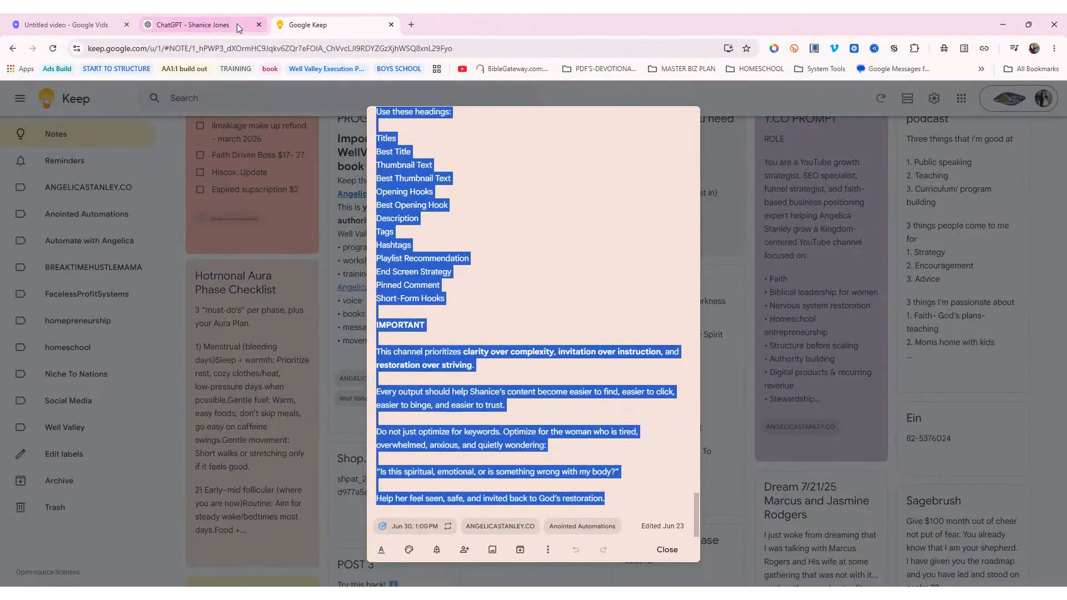
Paste the SEO master prompt into ChatGPT and send it with the transcript
left_click(202, 25)
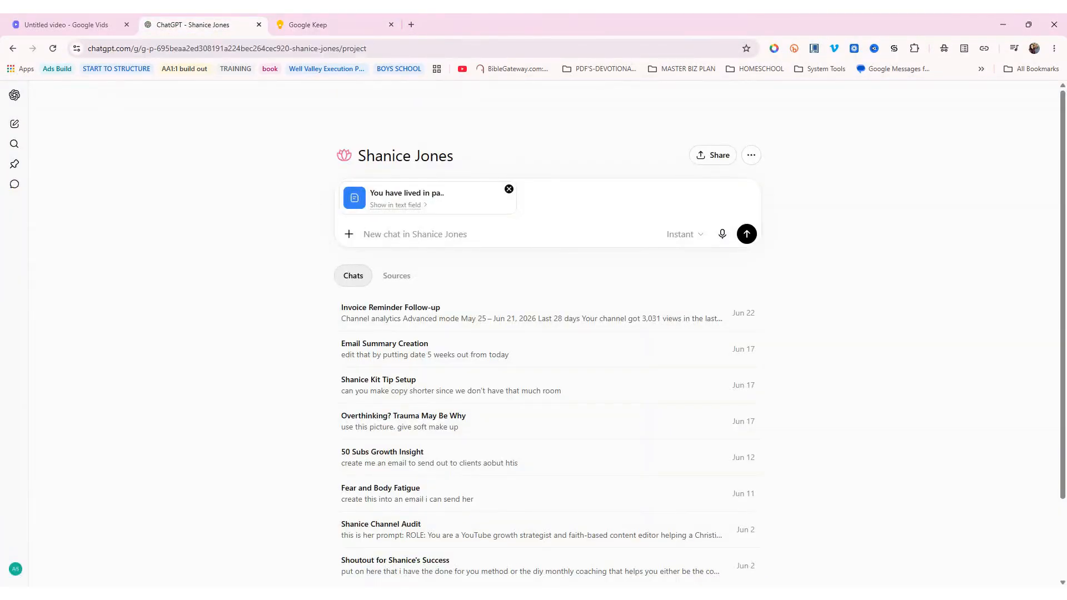
key("ctrl+v")
left_click(746, 382)
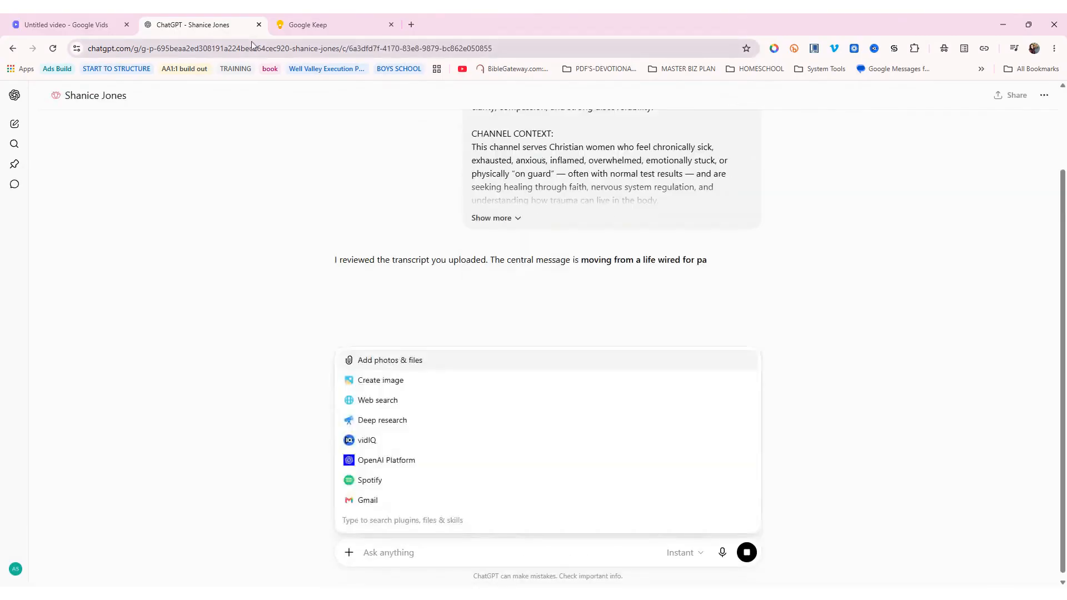
left_click(828, 322)
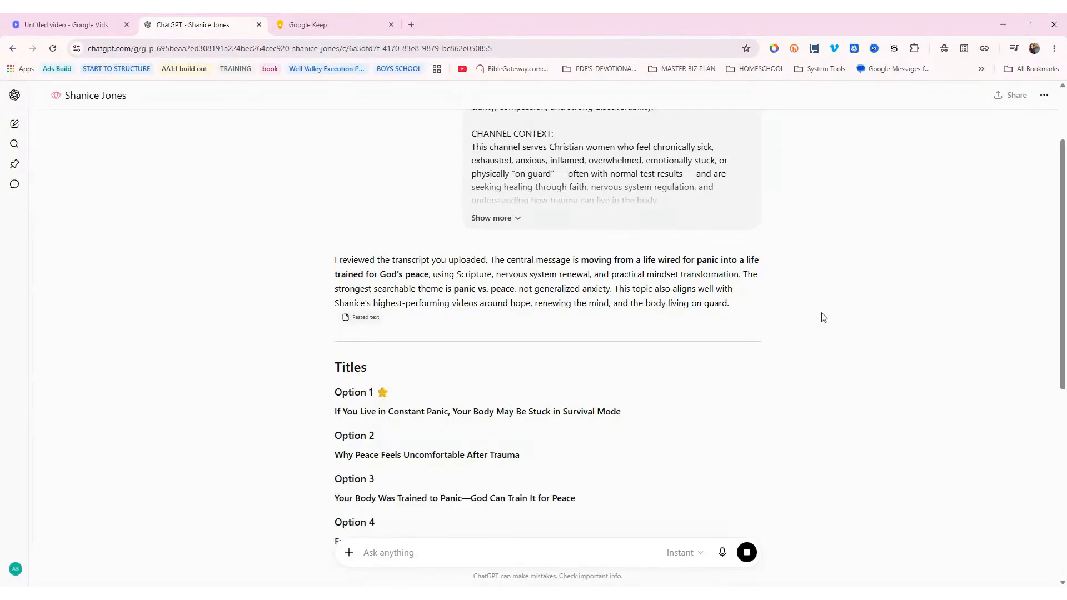
Select the recommended best title, 'If You Live in Constant Panic, Your Body May Be Stuck in Survival Mode'
scroll(822, 317, "down", 1)
scroll(821, 313, "down", 2)
scroll(821, 313, "up", 1)
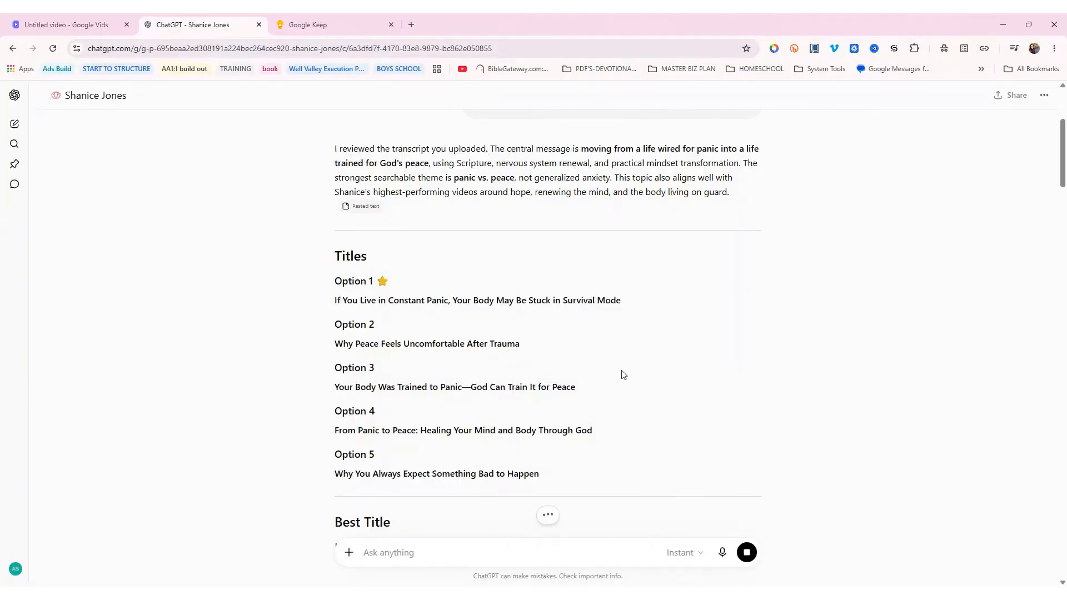
scroll(497, 334, "down", 1)
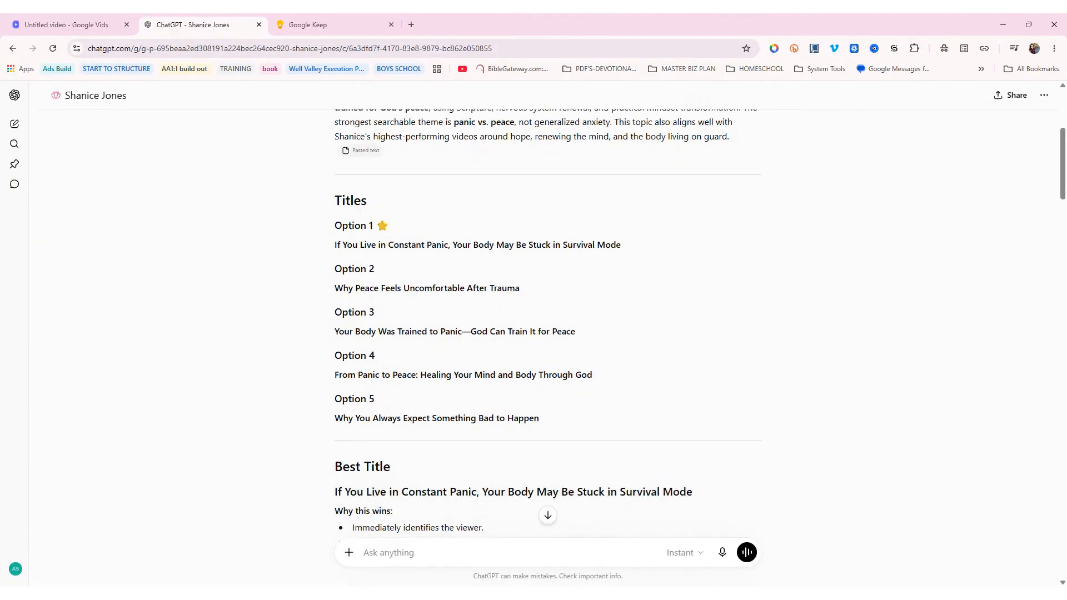
scroll(547, 321, "down", 2)
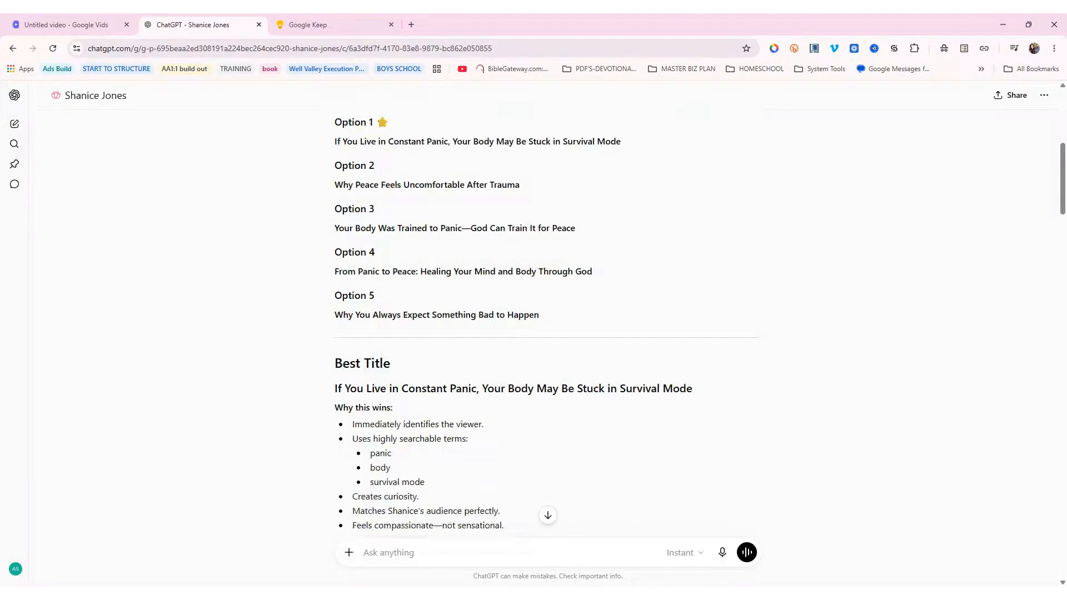
left_click_drag(332, 382, 722, 382)
key("ctrl+c")
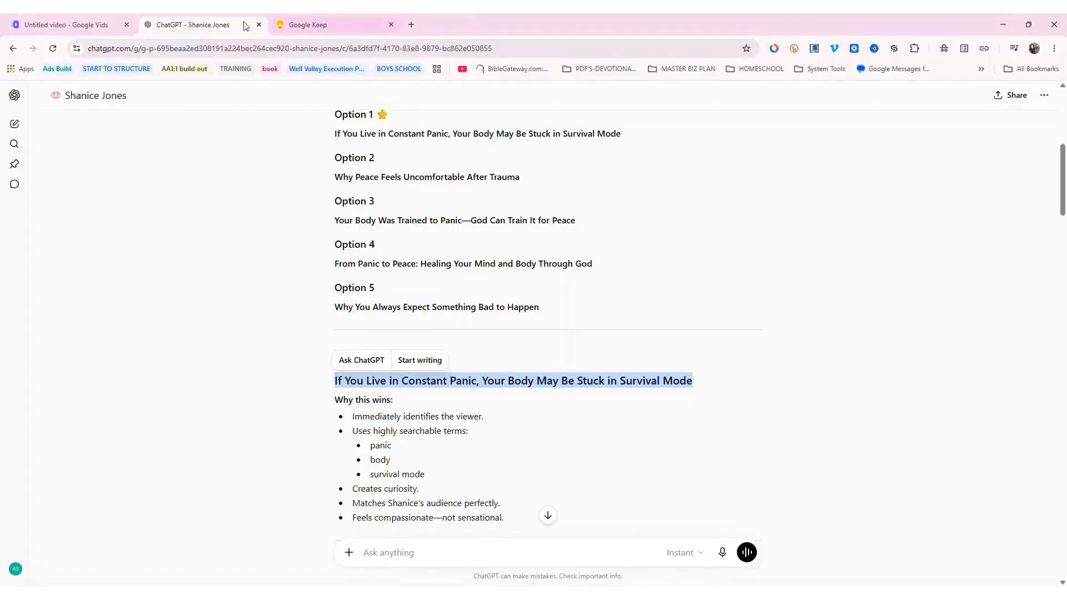
Replace the Vids title with the pasted best title followed by a dash and the creator's name
left_click(66, 25)
double_click(84, 93)
key("ctrl+a")
key("ctrl+v")
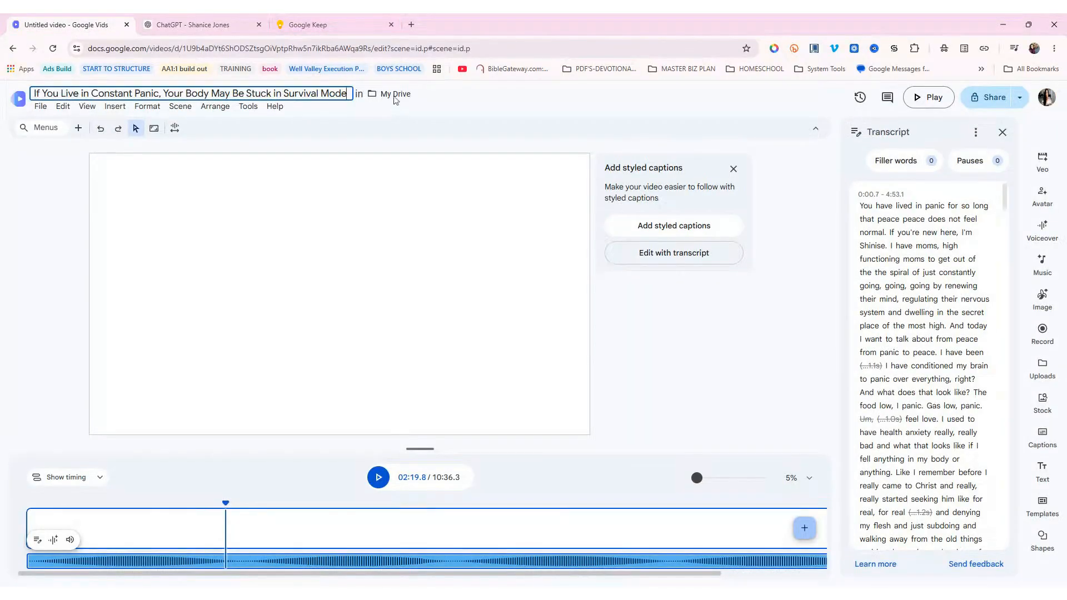
type("- Shanice Jon")
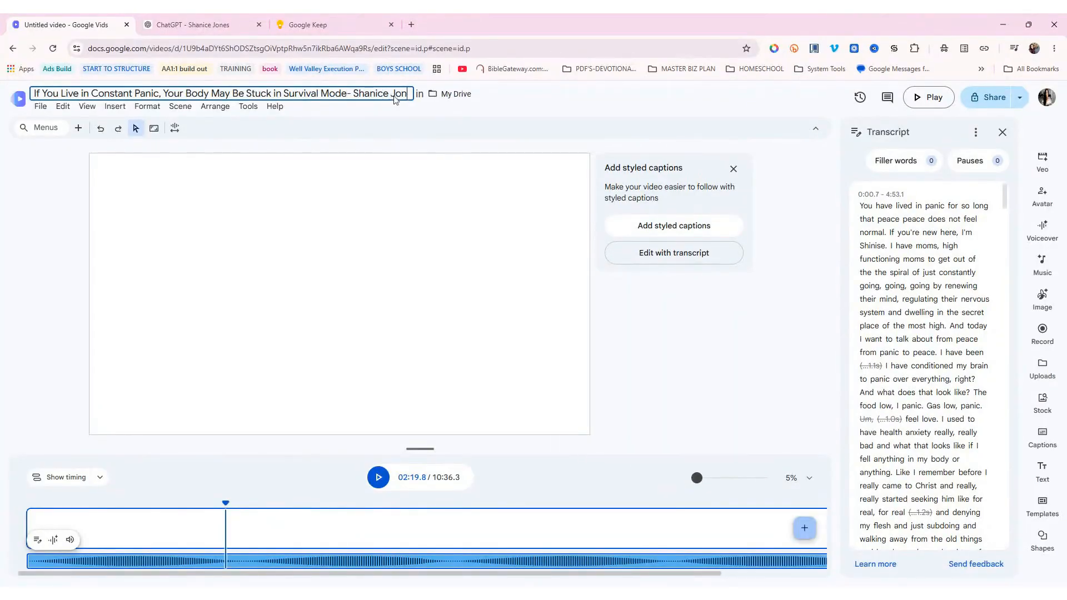
type("es")
left_click(347, 23)
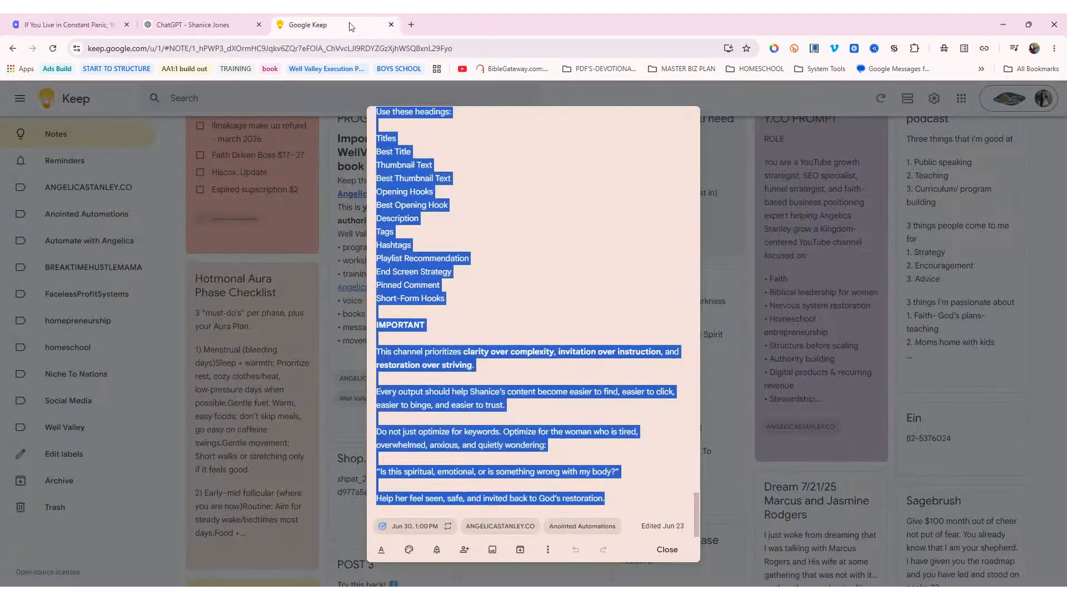
Close the Keep tab and draft a ChatGPT thumbnail request showing a woman from behind amid chaos
left_click(391, 24)
scroll(458, 303, "down", 3)
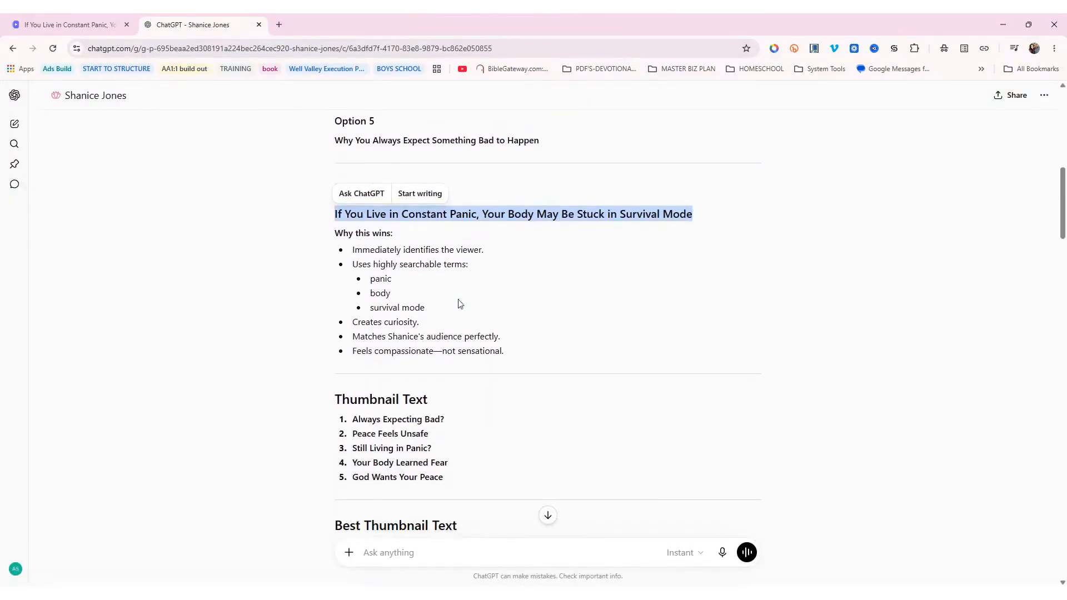
scroll(458, 303, "down", 3)
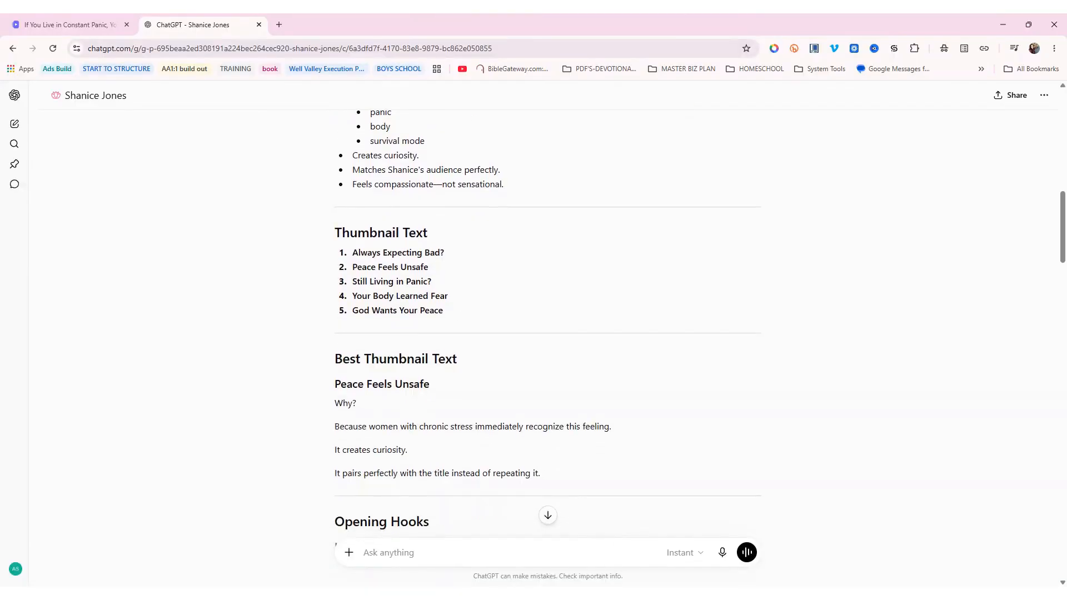
type("generate me a thumbnail for this withoyt")
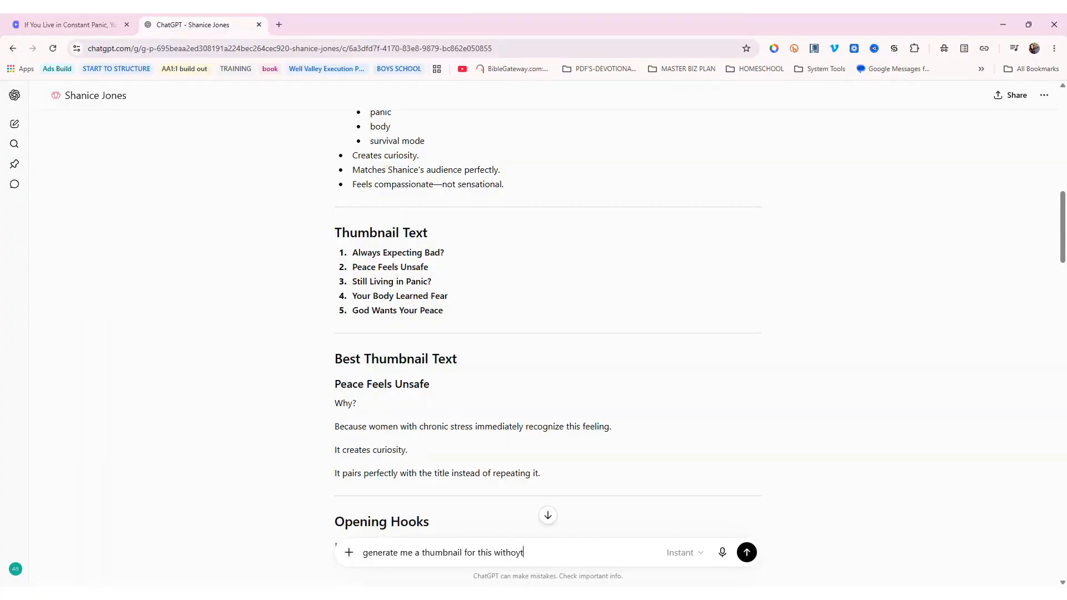
type("using")
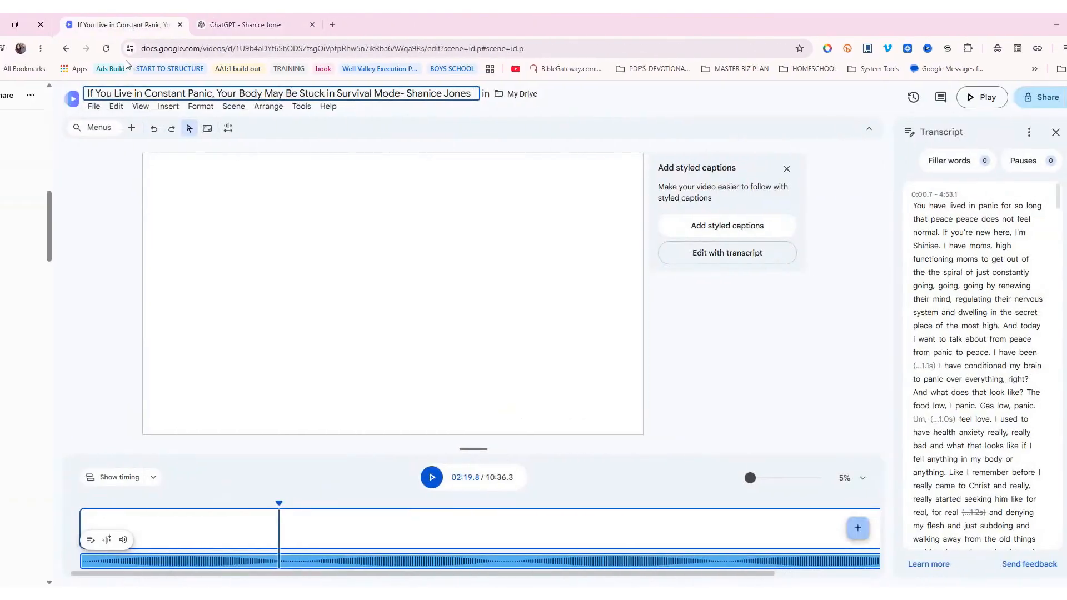
Play the Vids preview from 02:19.8 and pause it around 02:41
scroll(953, 282, "down", 1)
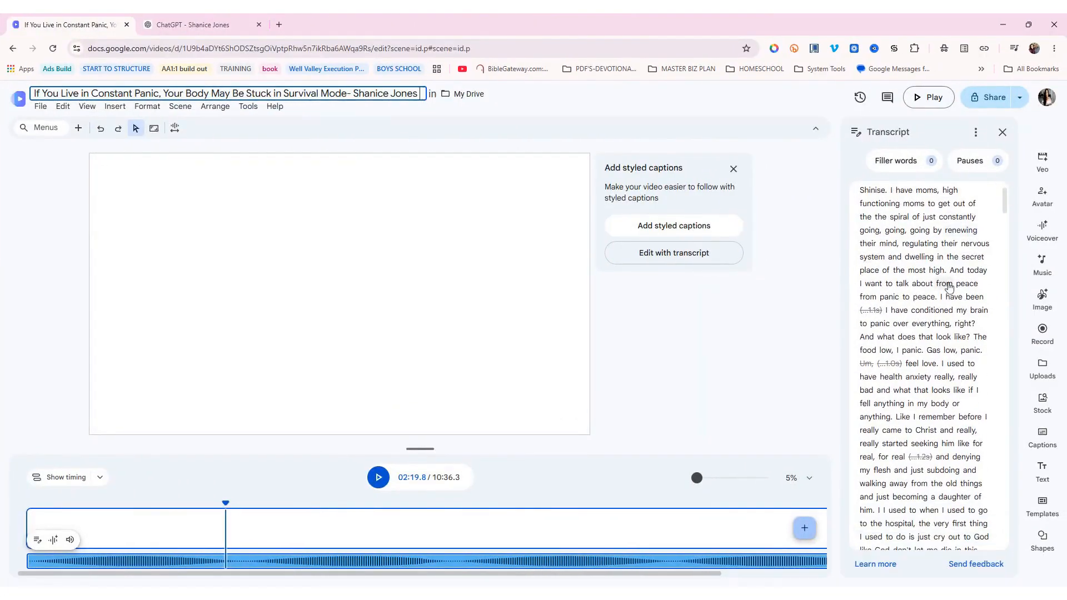
scroll(949, 287, "up", 1)
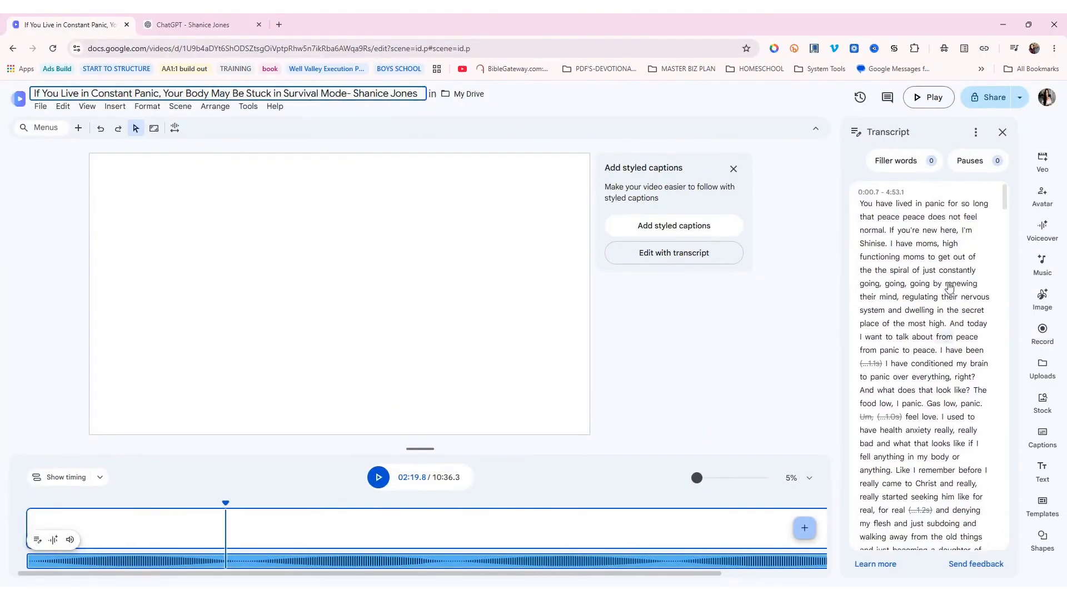
left_click(379, 483)
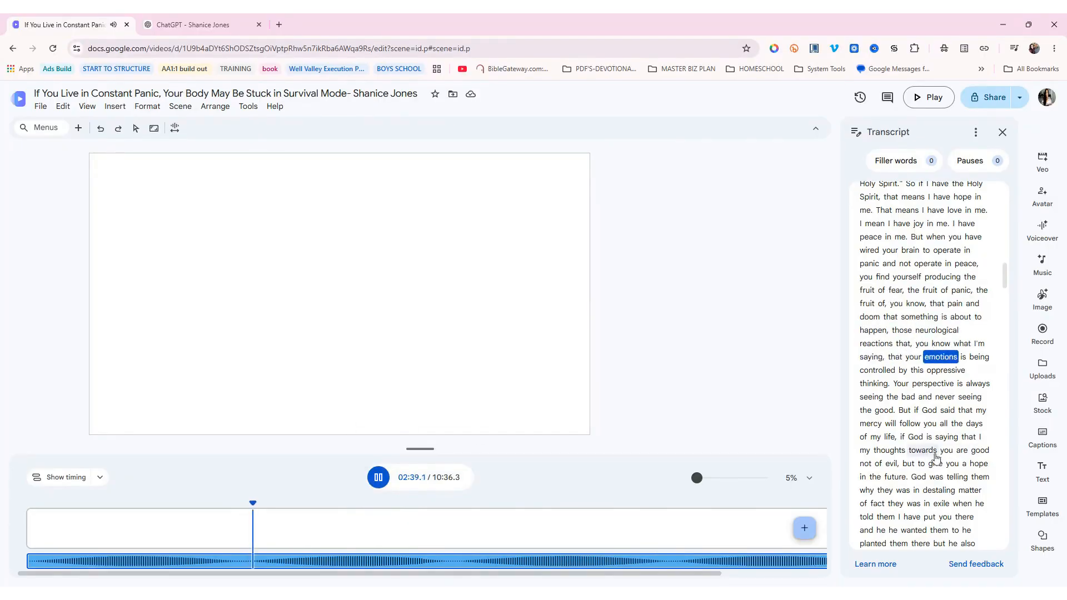
left_click(379, 477)
Open the generated thumbnail in ChatGPT and request a Widescreen 16:9 version
left_click(188, 27)
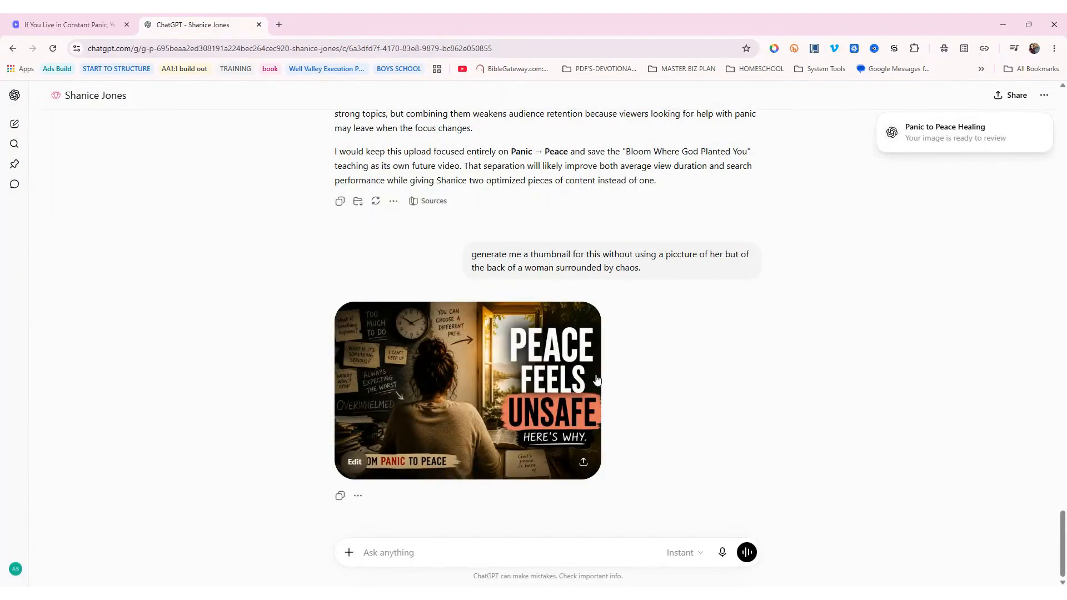
left_click(550, 370)
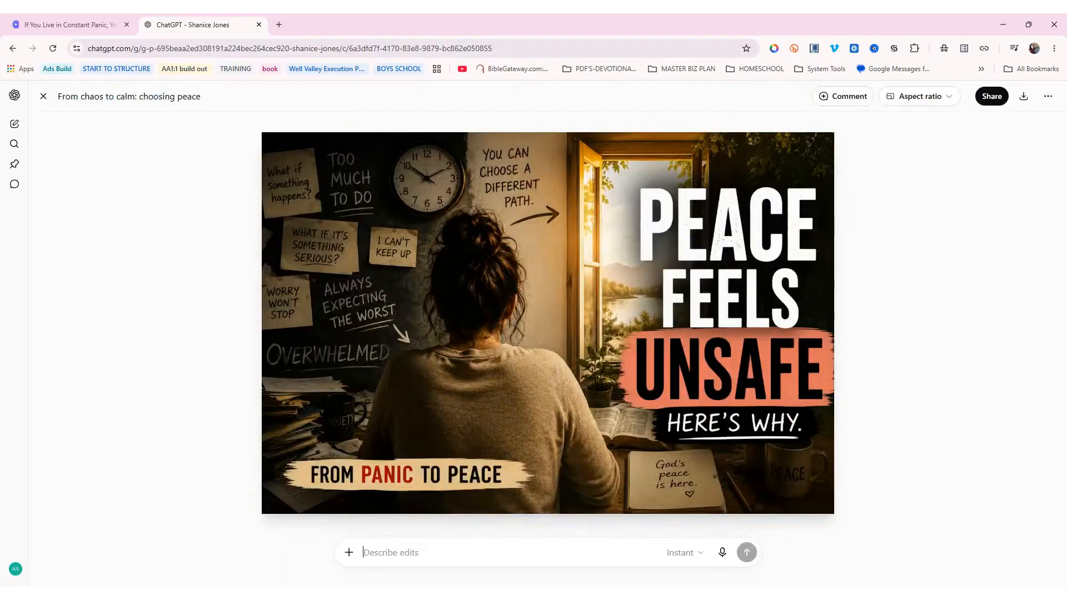
left_click(905, 100)
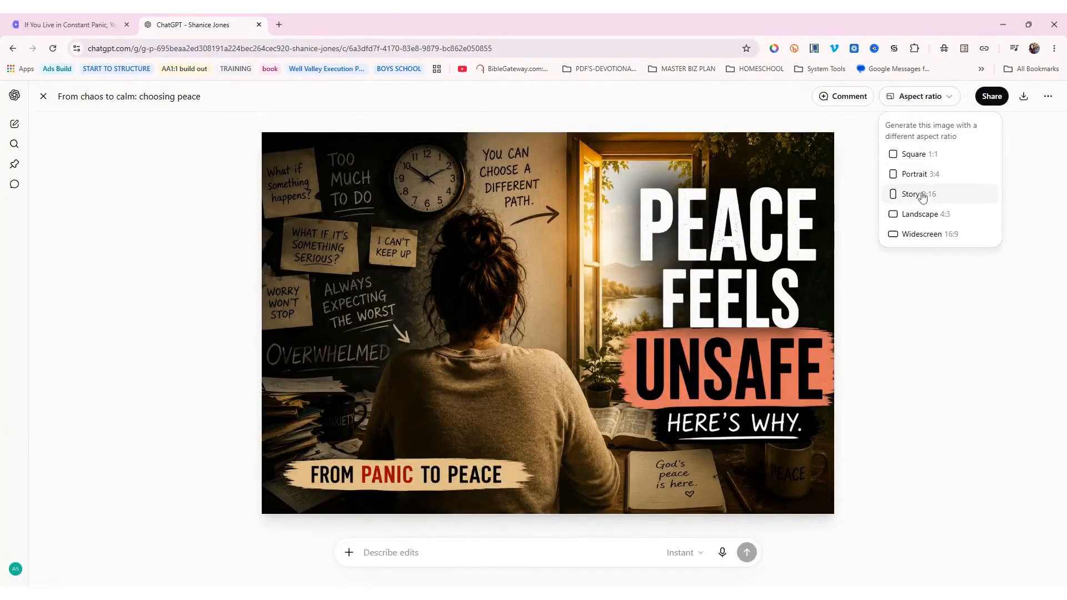
left_click(930, 233)
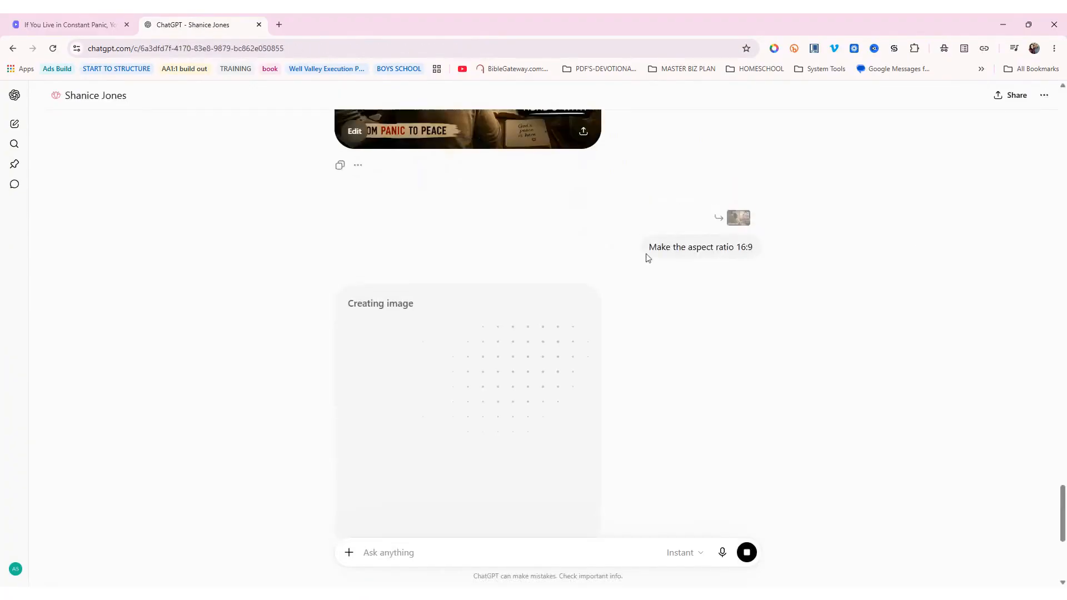
Download the thumbnail image from the full-size view and return to Google Vids
left_click(532, 206)
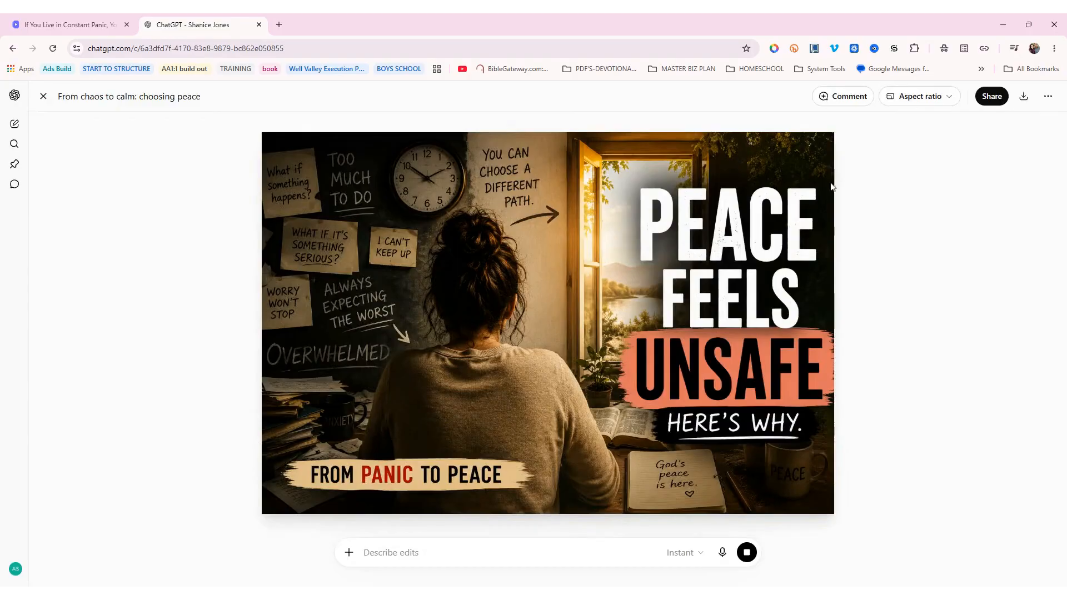
key("Escape")
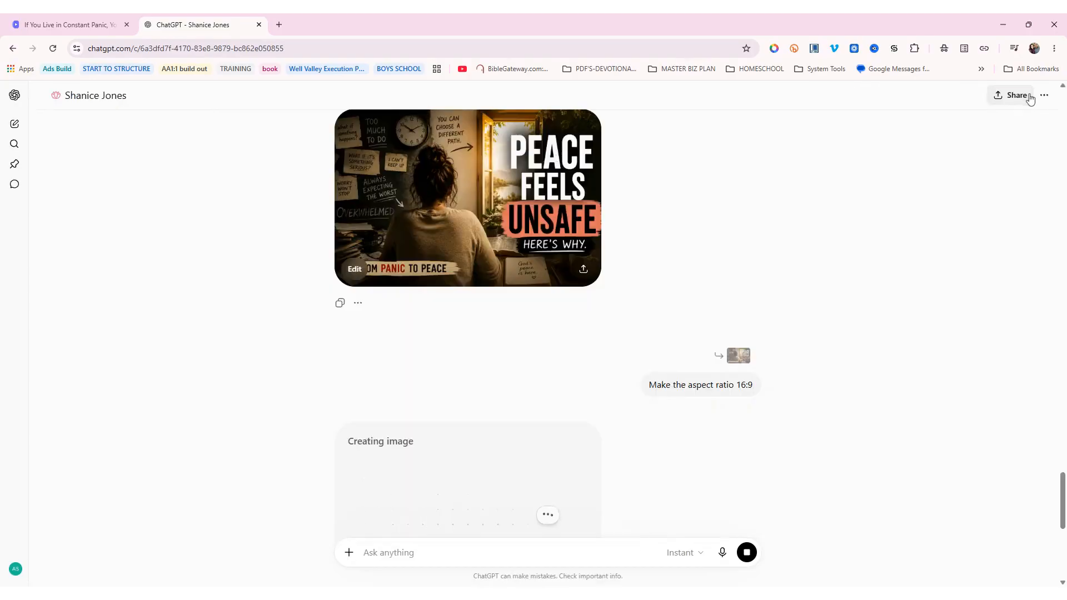
left_click(457, 231)
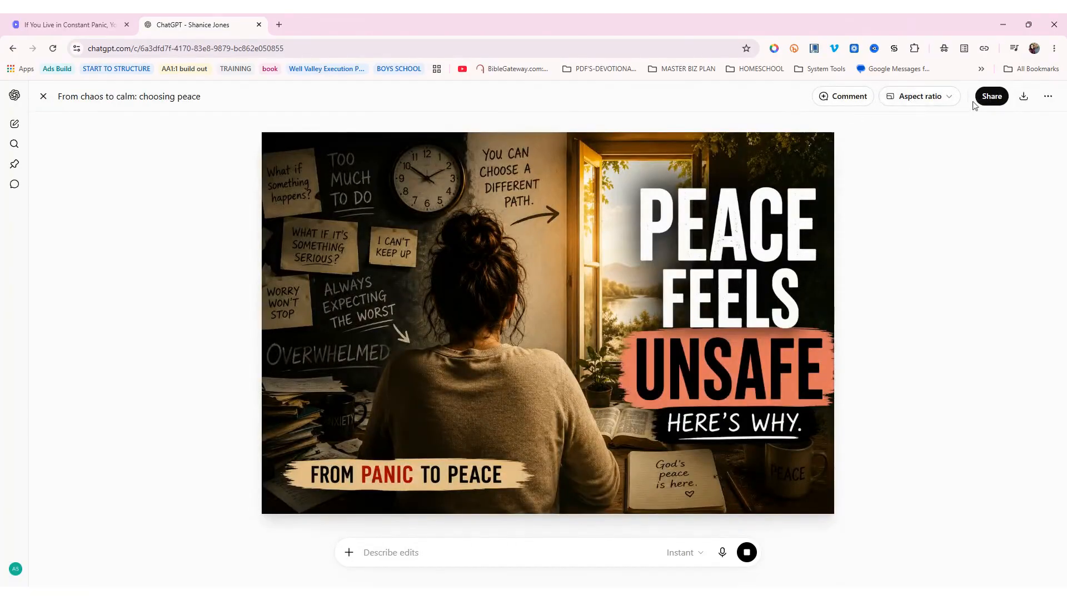
left_click(1023, 97)
left_click(69, 24)
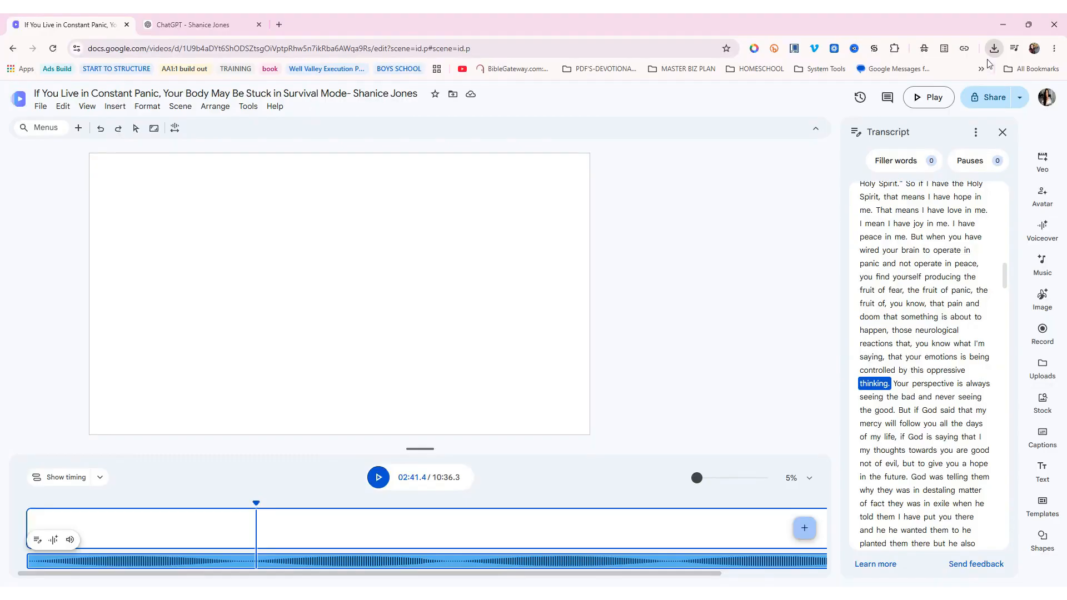
key("ctrl+Tab")
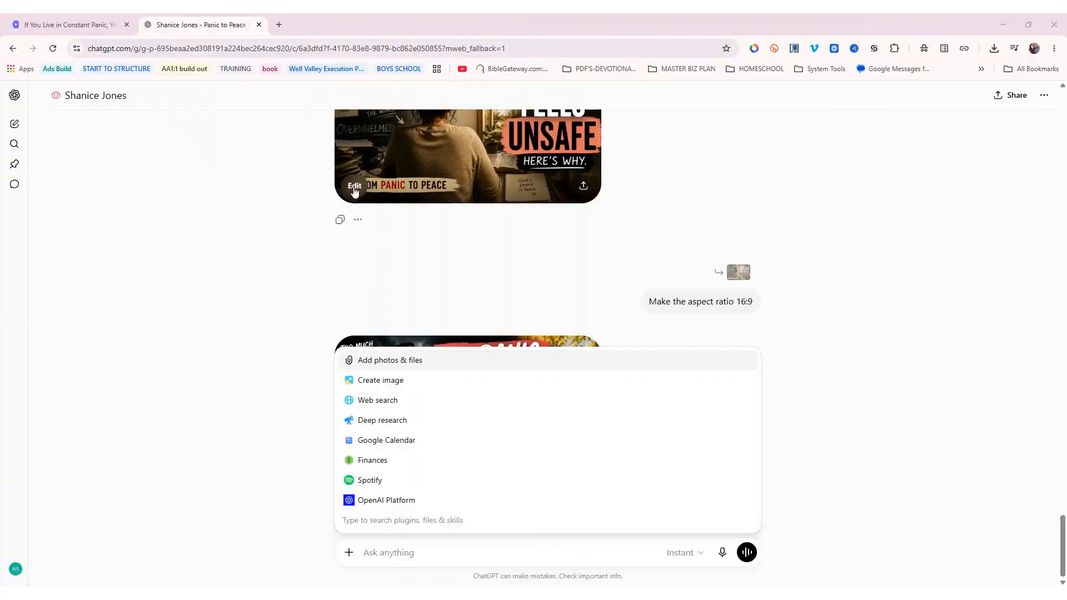
left_click(248, 270)
left_click(67, 25)
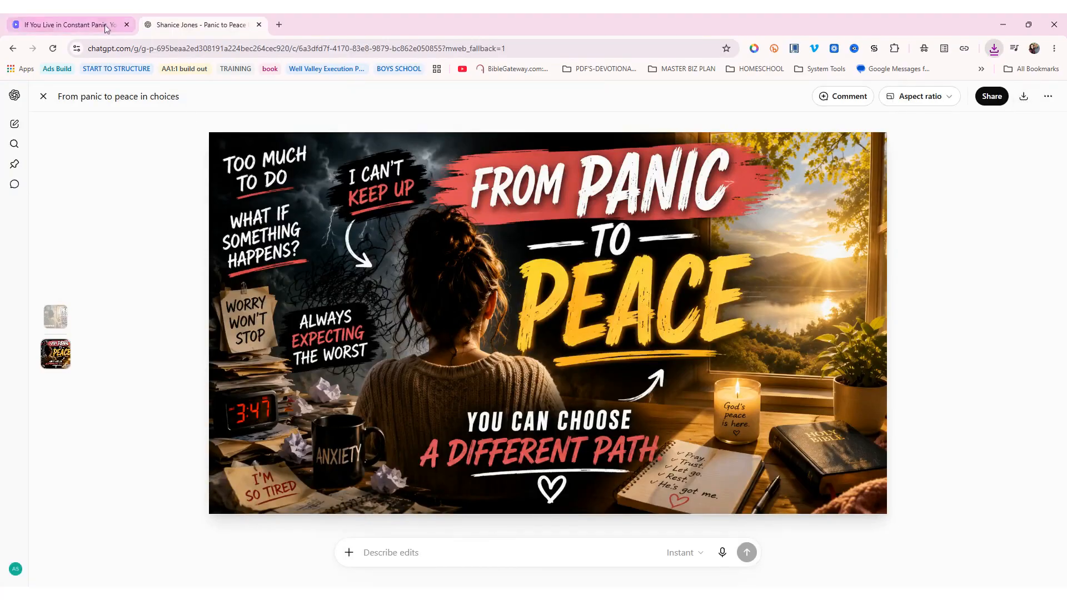
left_click(99, 27)
Swap the Peace Feels Unsafe image for the From Panic to Peace thumbnail filling the scene, then close the transcript
left_click(470, 354)
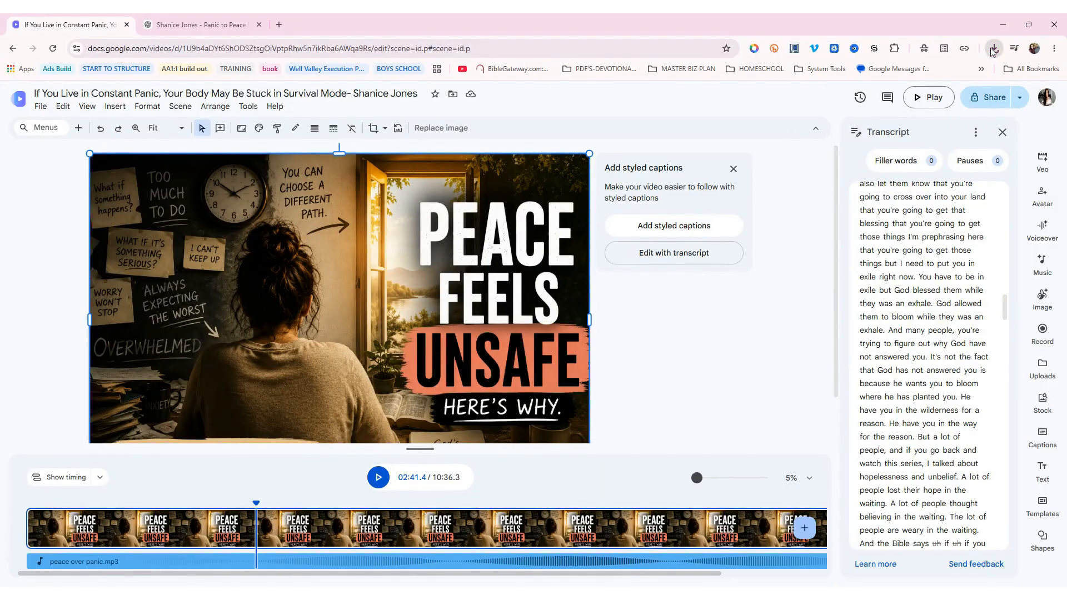
left_click_drag(982, 59, 271, 333)
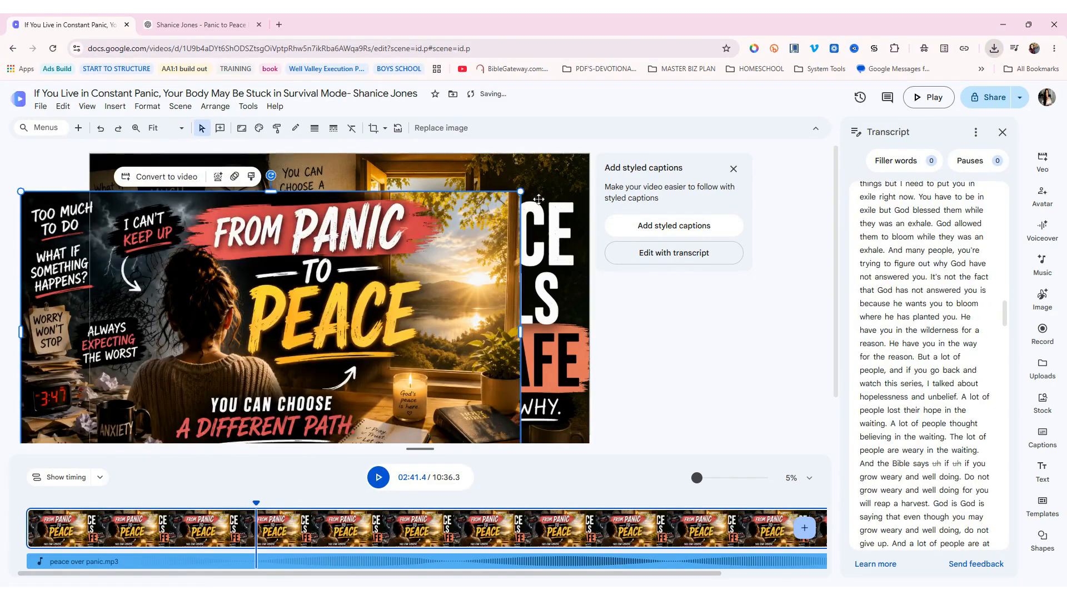
left_click(561, 171)
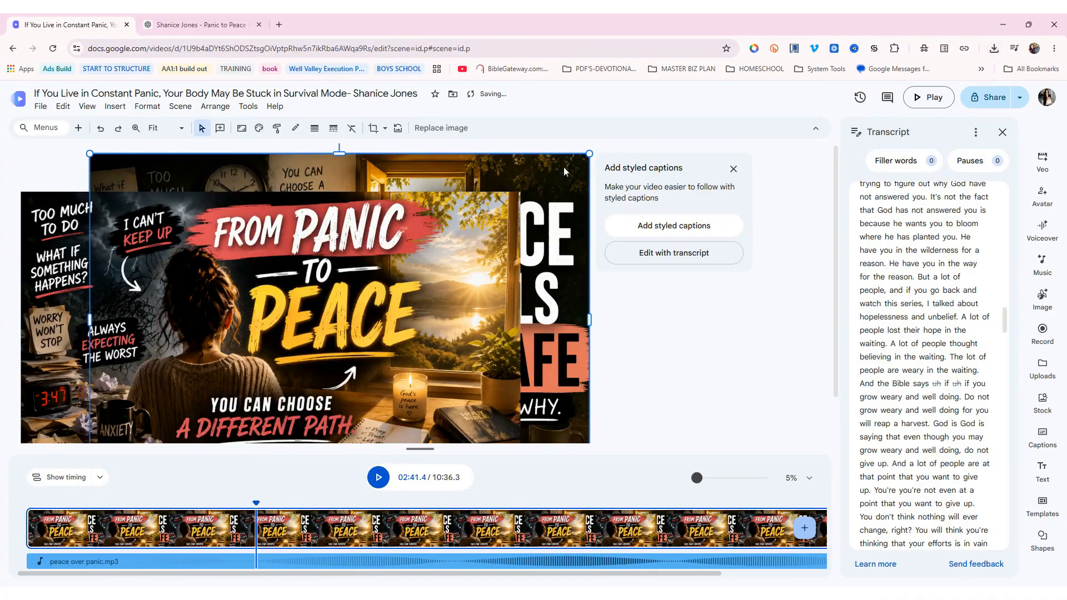
key("Delete")
left_click(307, 231)
left_click_drag(346, 222, 367, 199)
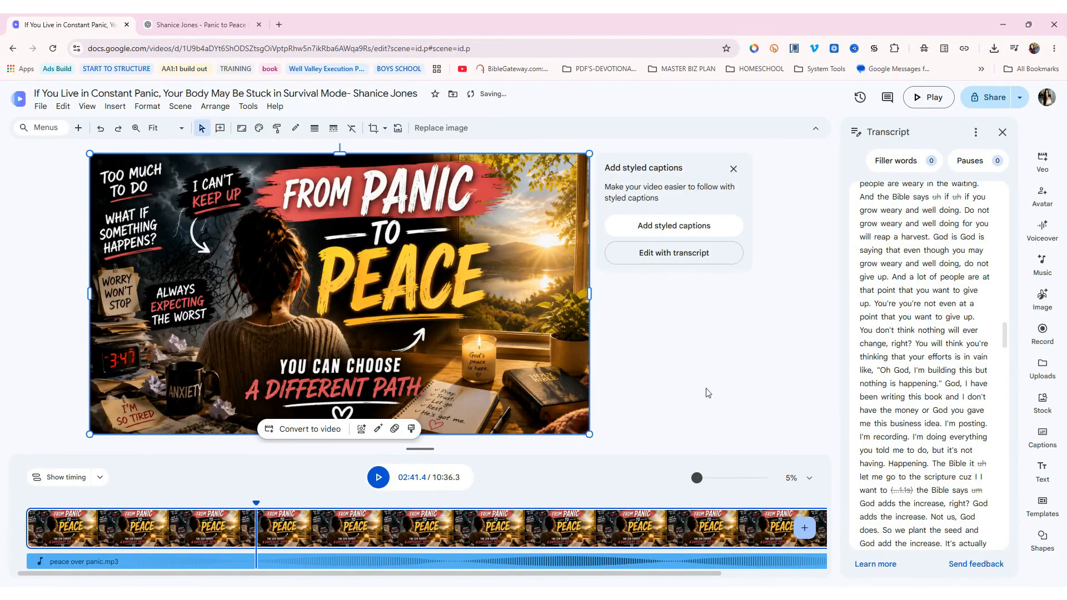
left_click(731, 382)
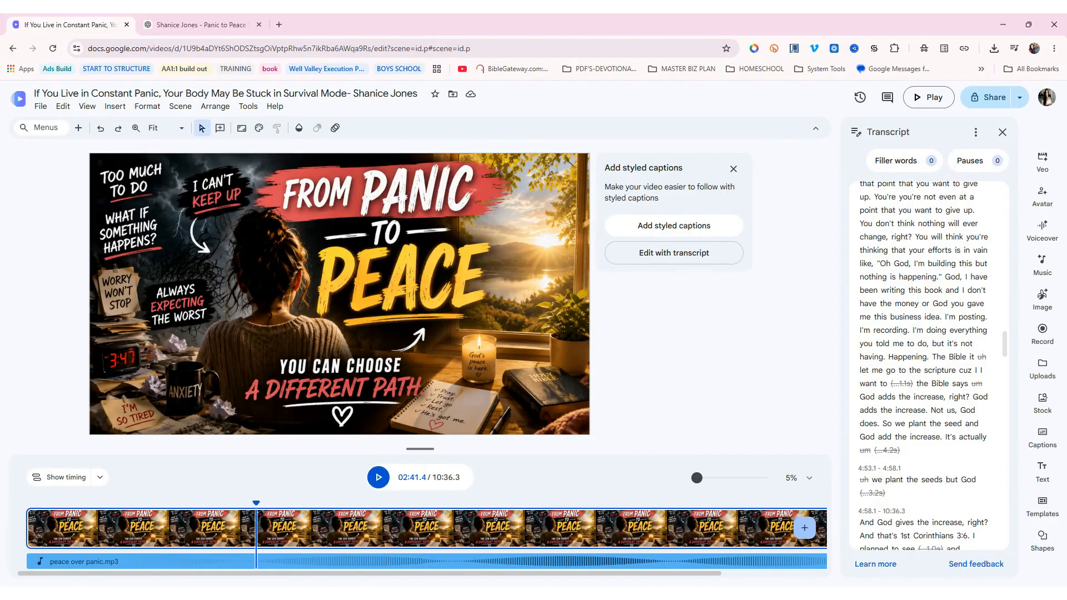
left_click(1003, 132)
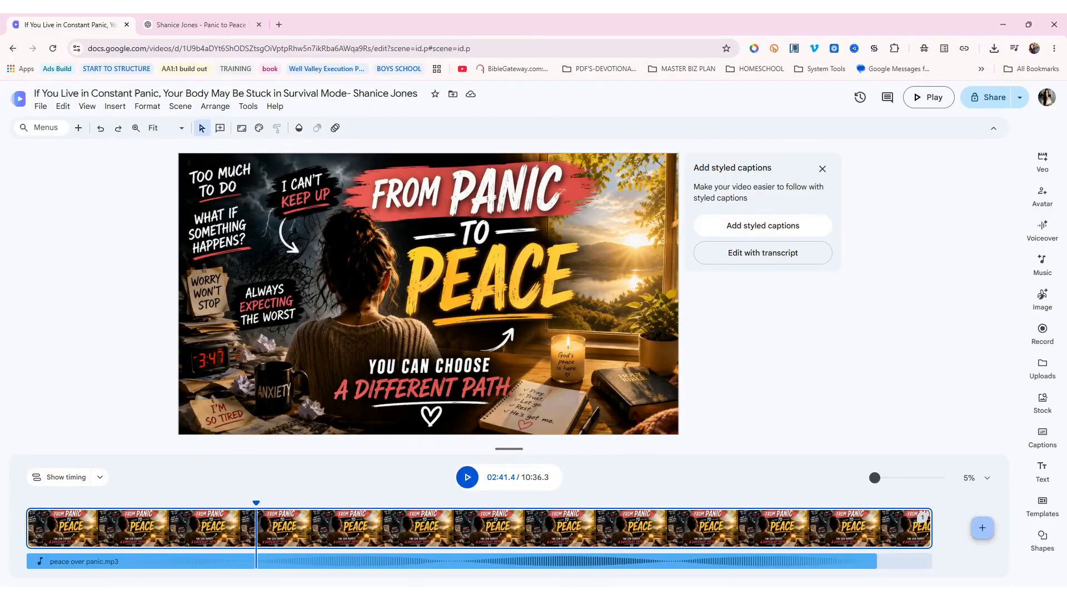
Trim the video clip to end at 9:25.2 and play back the ending
left_click(467, 477)
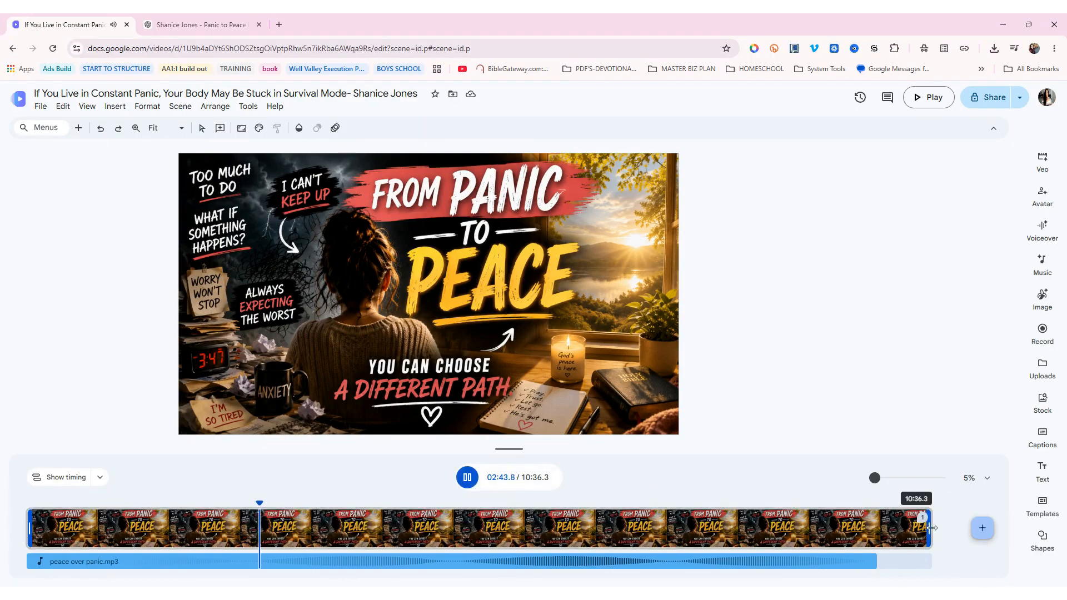
left_click_drag(928, 527, 895, 530)
left_click(800, 494)
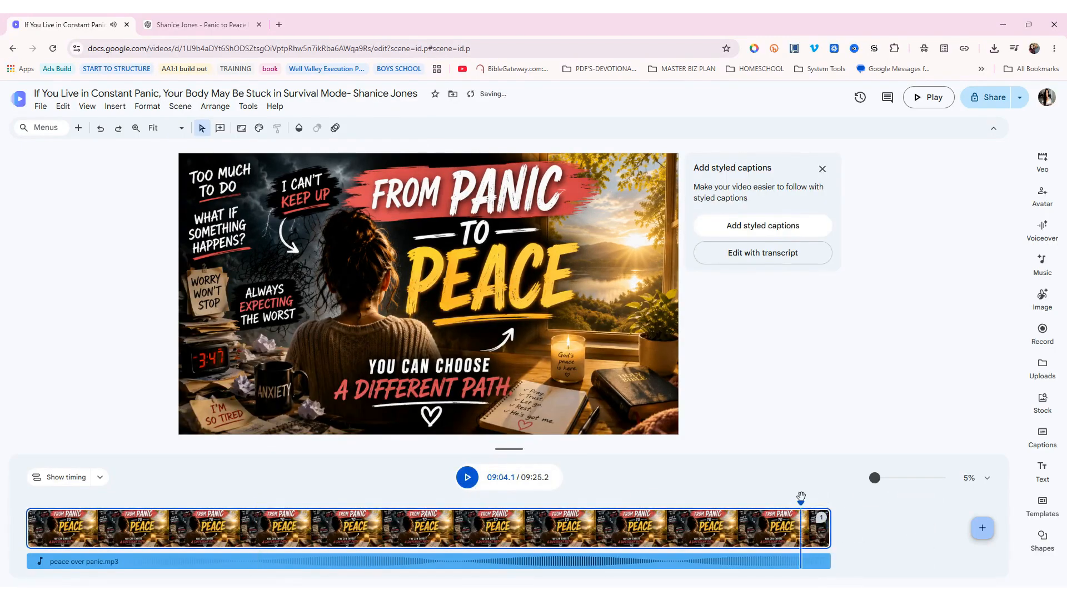
left_click(466, 477)
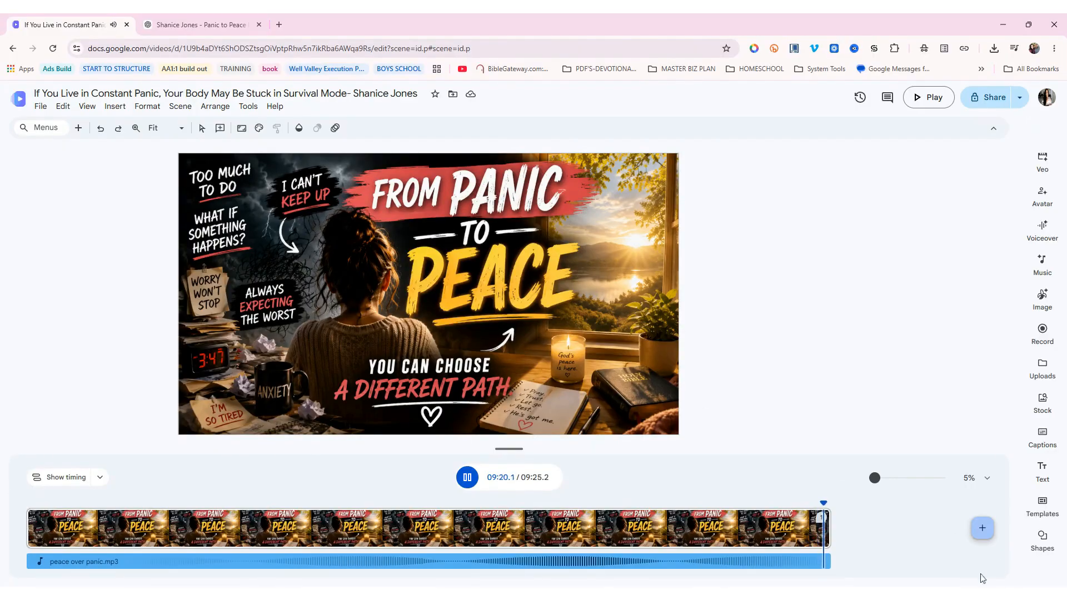
Fine-tune the clip's end and trim peace over panic.mp3 to end with it, then replay
left_click(836, 532)
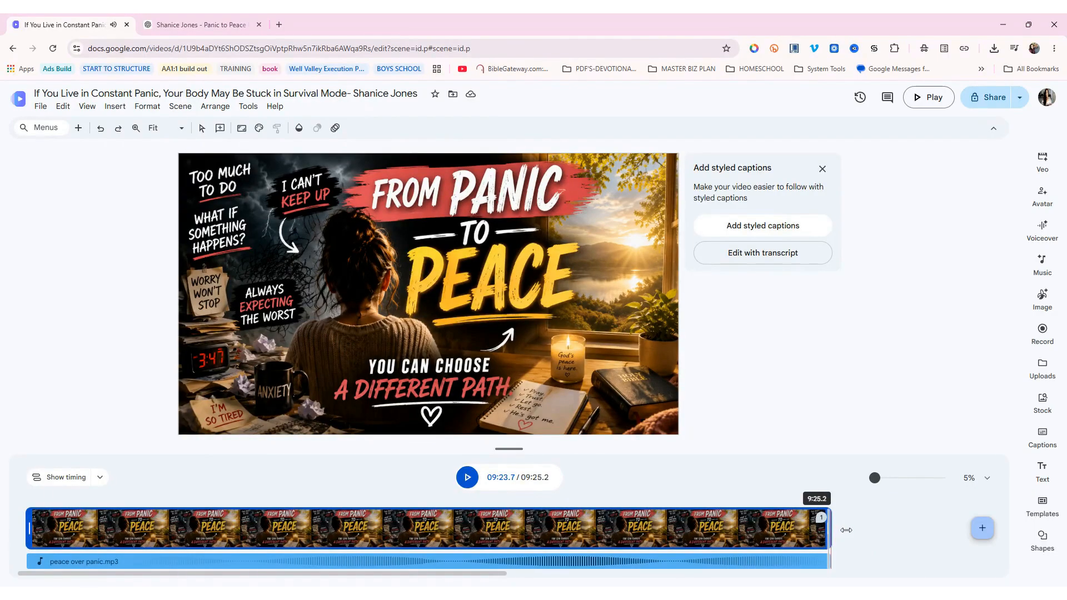
left_click_drag(859, 530, 859, 530)
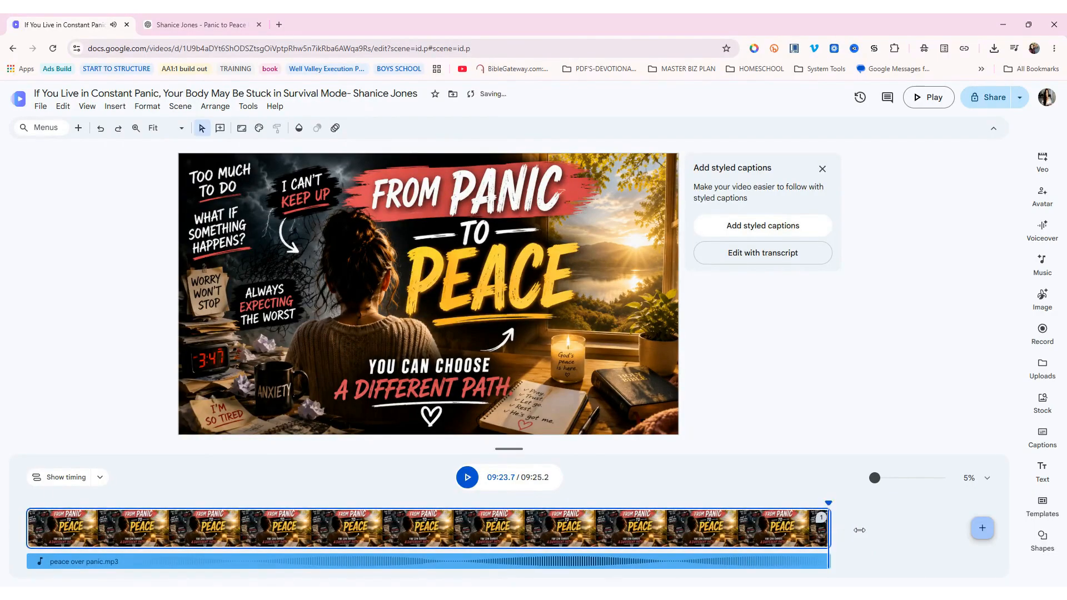
left_click(817, 501)
left_click(831, 559)
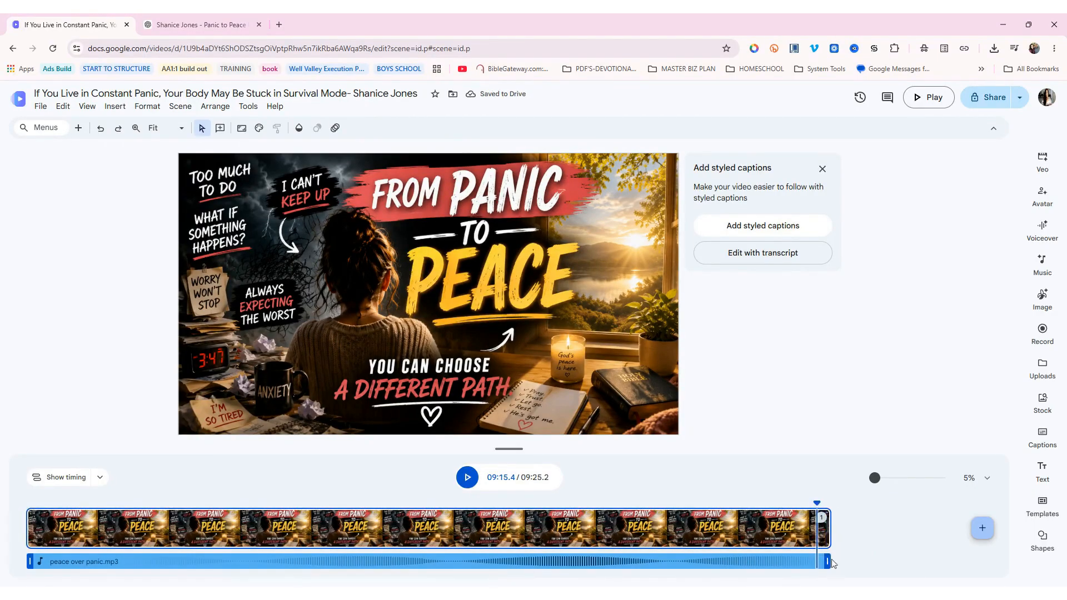
left_click_drag(851, 561, 852, 561)
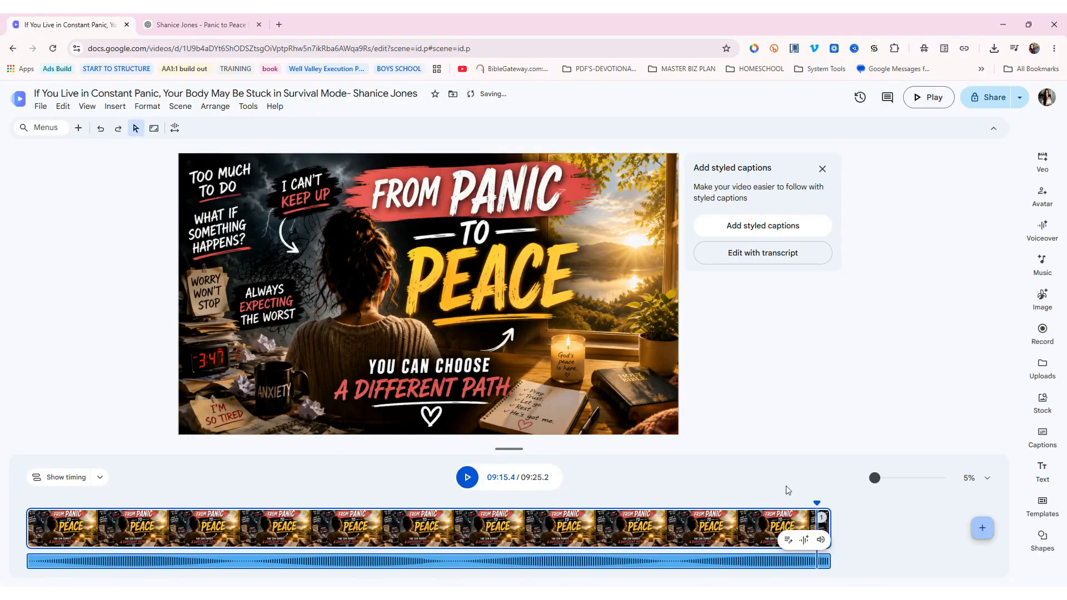
left_click(467, 477)
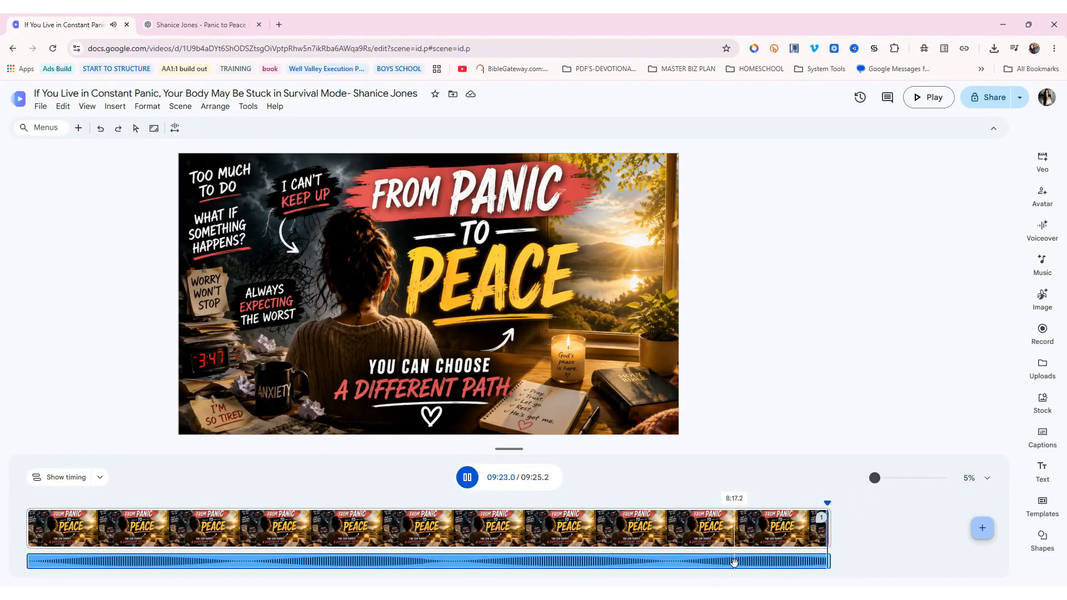
Bring up the narration audio's transcript and scroll to its end
right_click(734, 562)
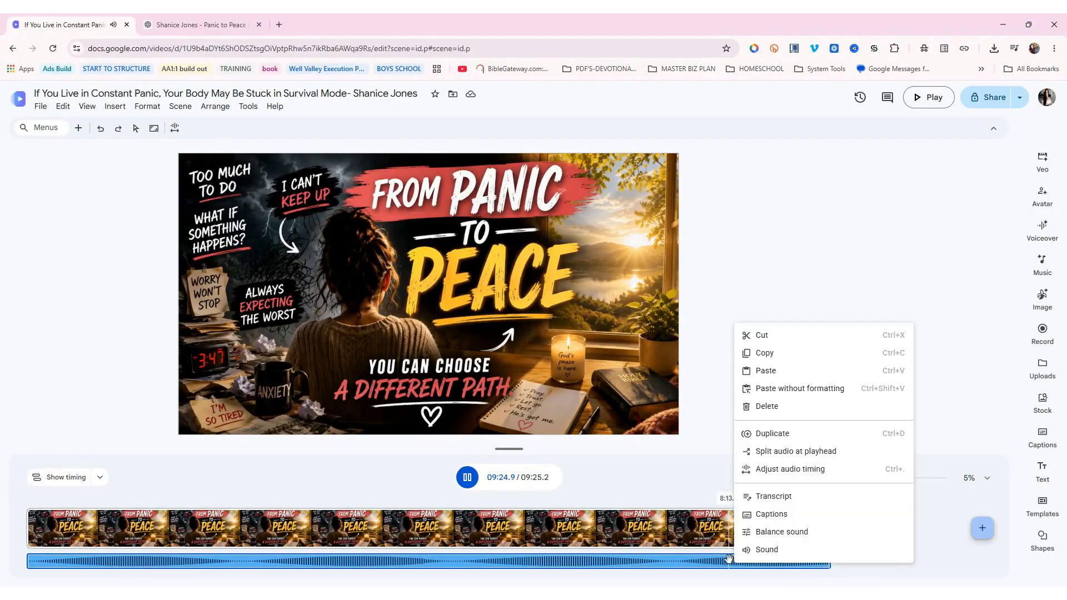
left_click(774, 497)
scroll(929, 469, "down", 10)
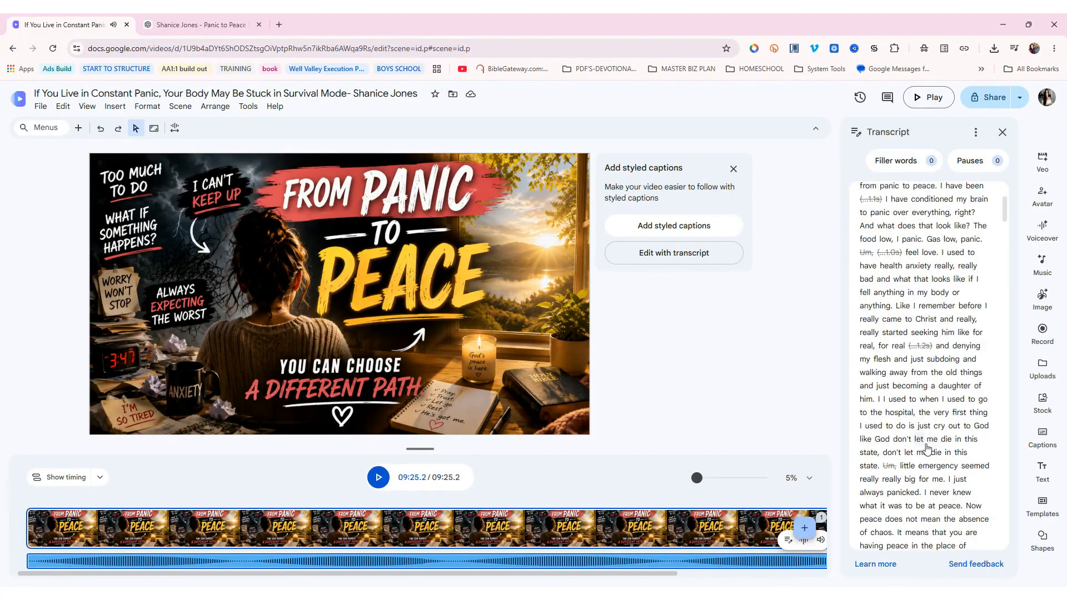
scroll(929, 469, "down", 8)
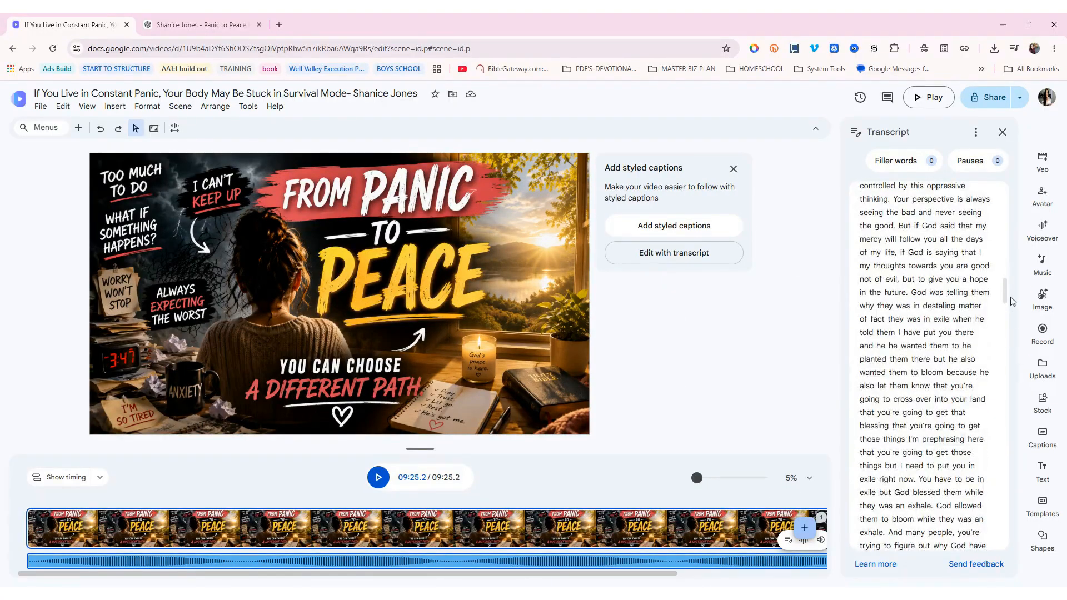
left_click_drag(1006, 297, 1012, 560)
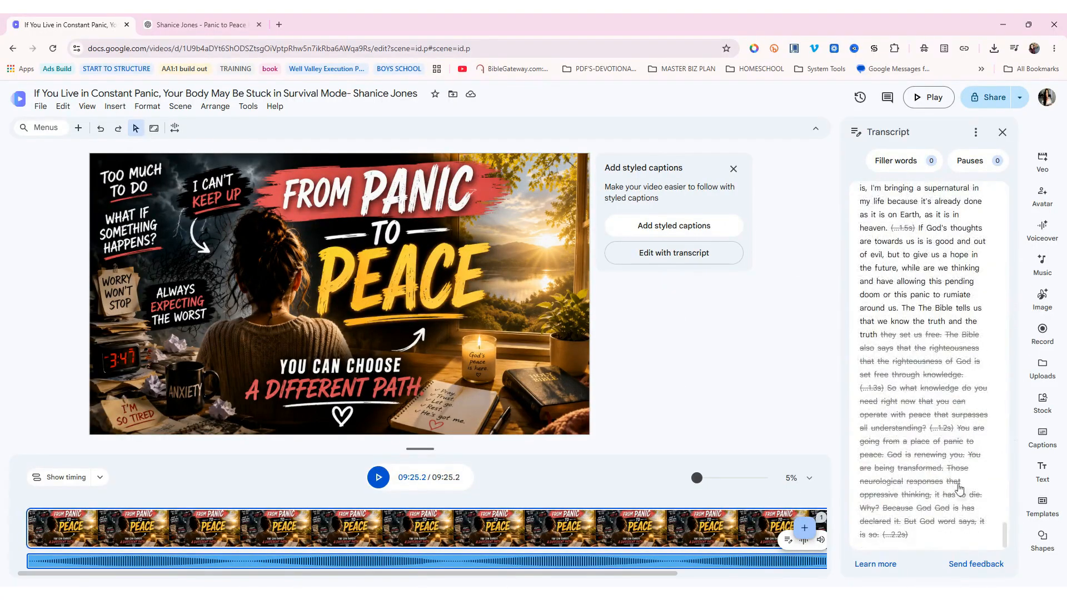
Restore the struck word 'they' and the cut-off ending, extending the video clip to cover it
left_click(889, 336)
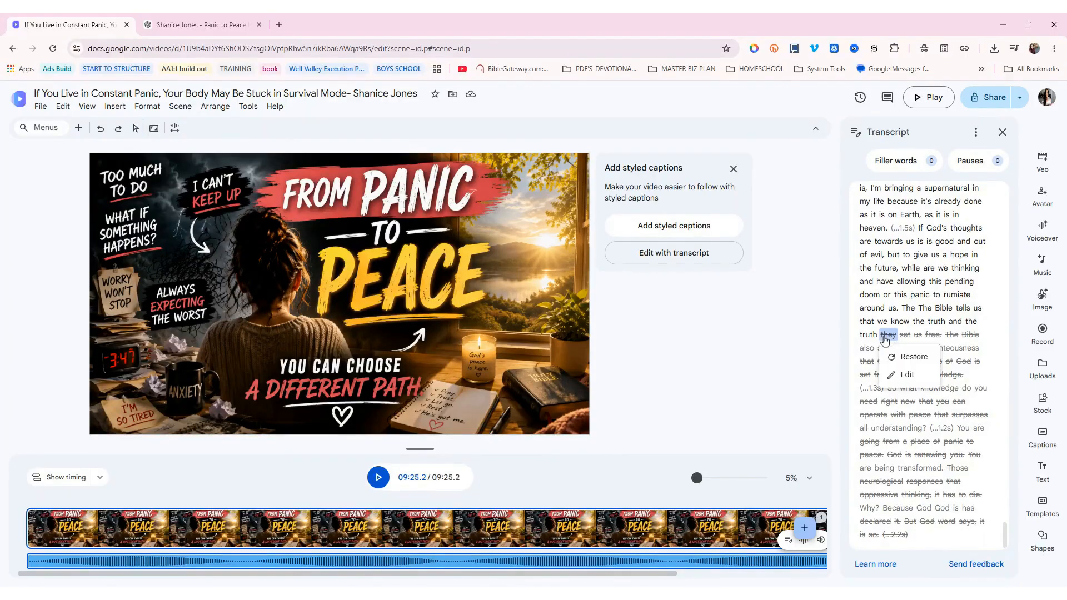
left_click(911, 356)
left_click(888, 534)
left_click_drag(887, 534, 895, 340)
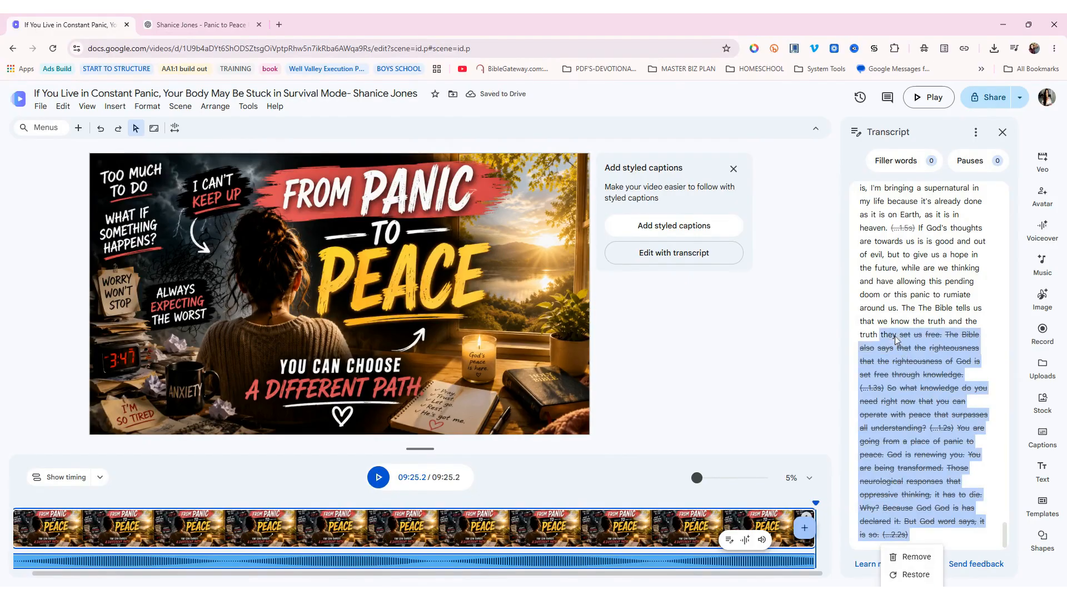
left_click(915, 574)
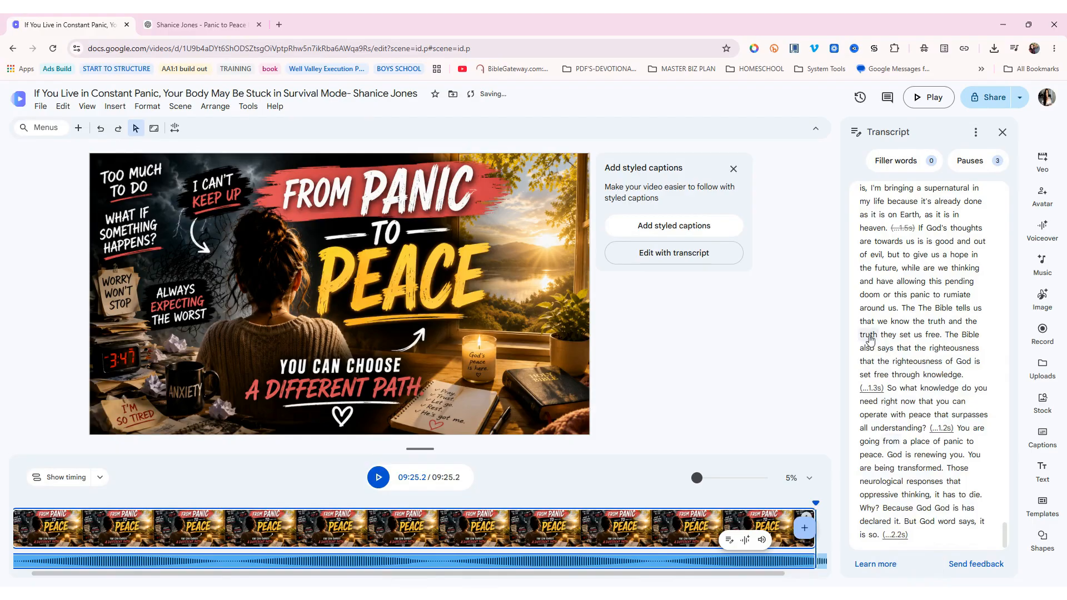
double_click(868, 335)
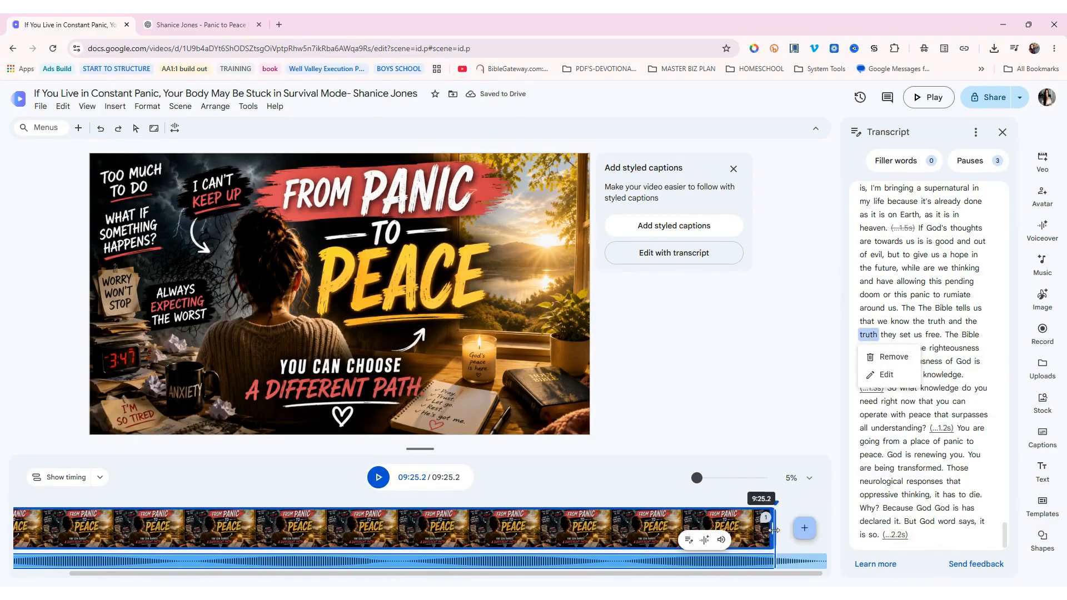
left_click_drag(771, 534, 701, 546)
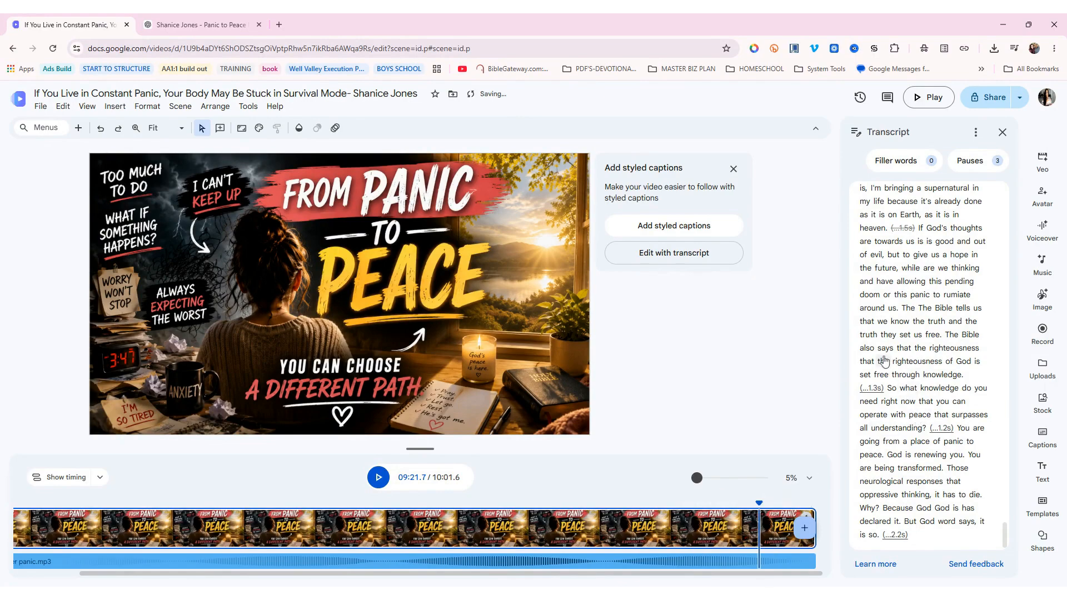
Remove the 1.3s and 1.2s pauses, then play from the word 'The'
left_click(871, 388)
left_click(916, 410)
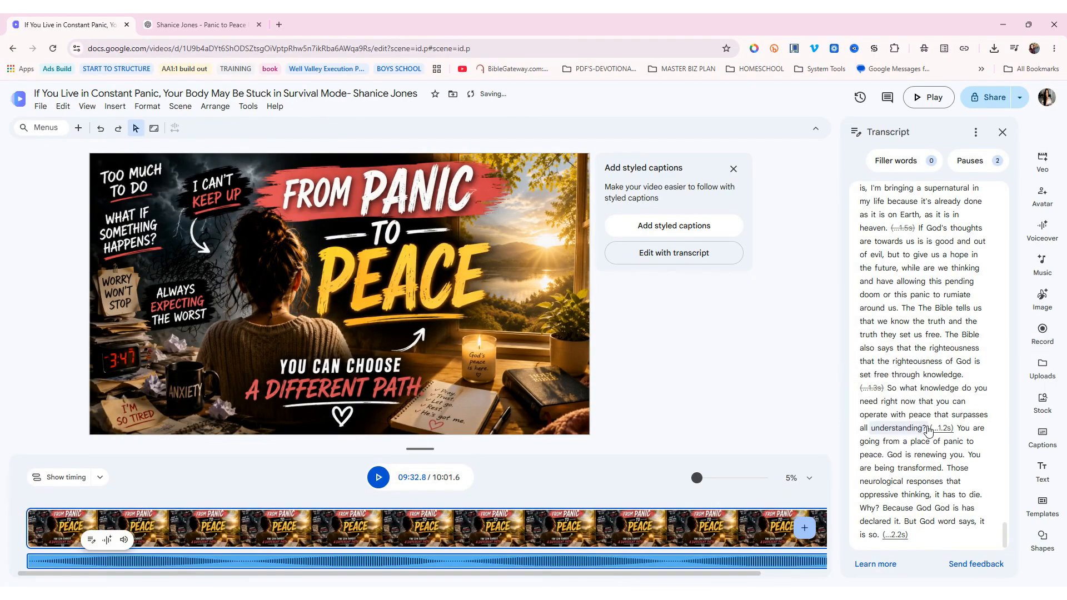
left_click(941, 428)
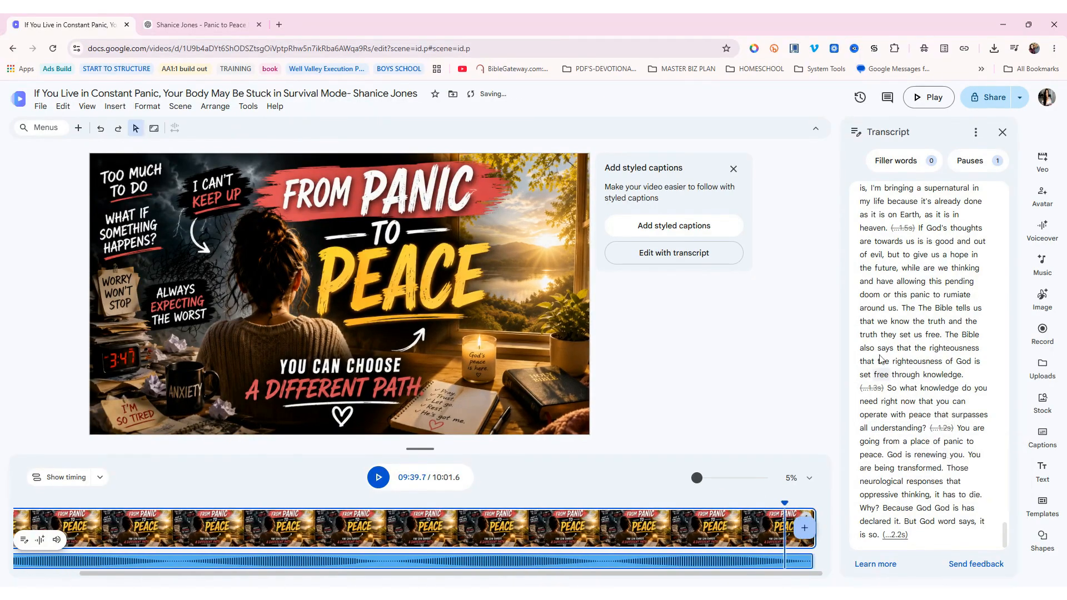
left_click(908, 308)
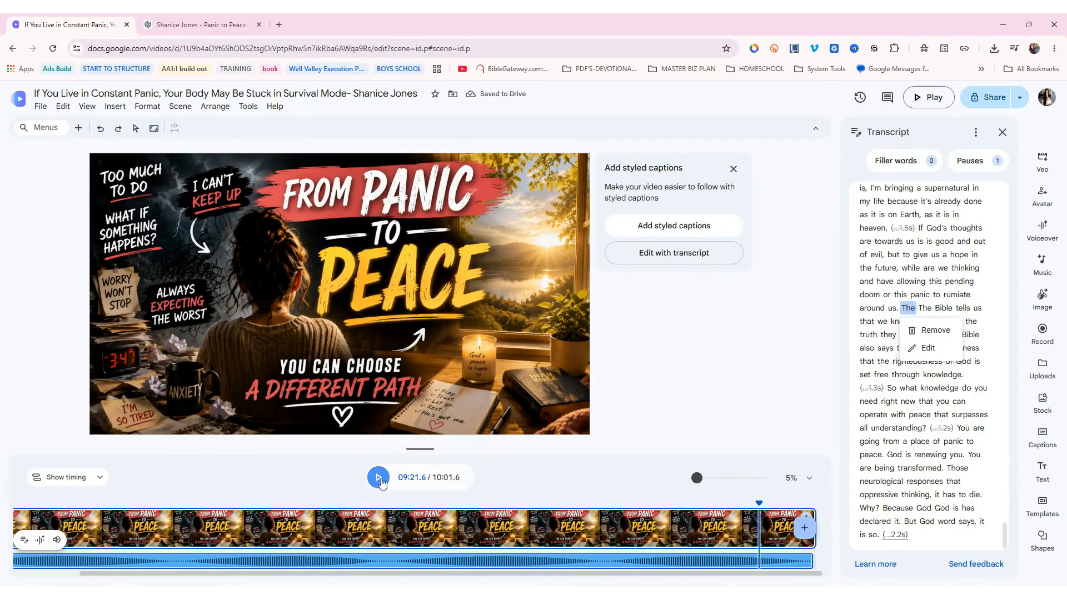
left_click(378, 478)
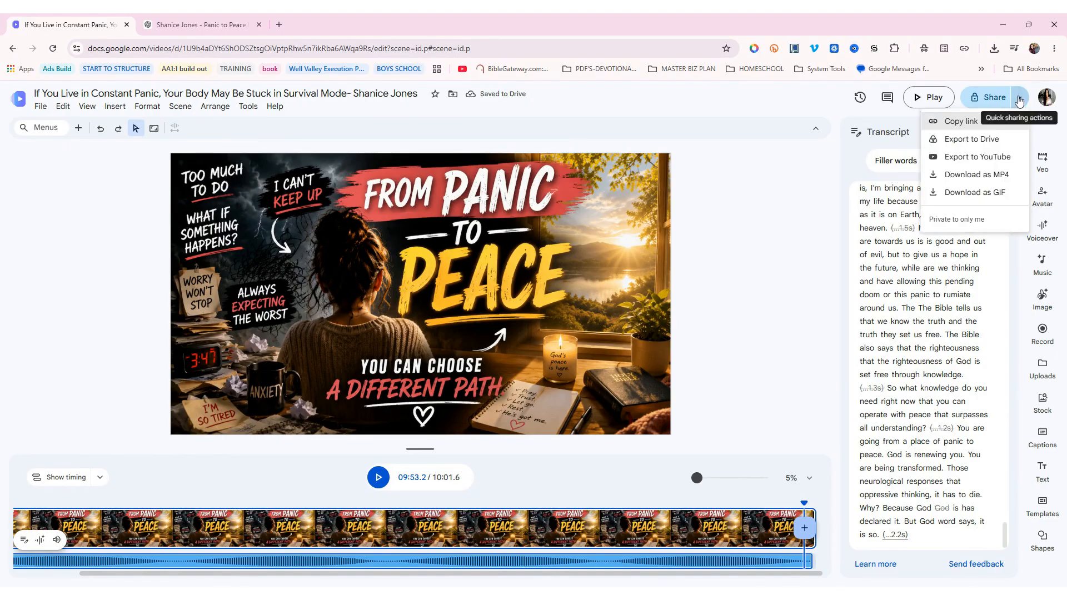
Apply the bold condensed caption style to all scenes and raise the captions slightly
left_click(776, 259)
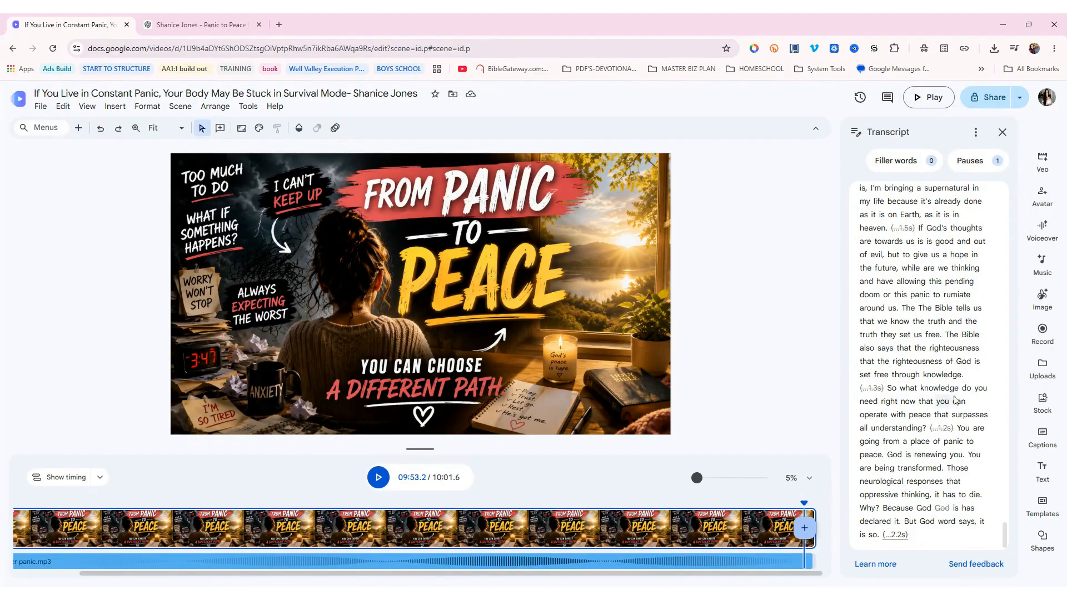
left_click(1052, 437)
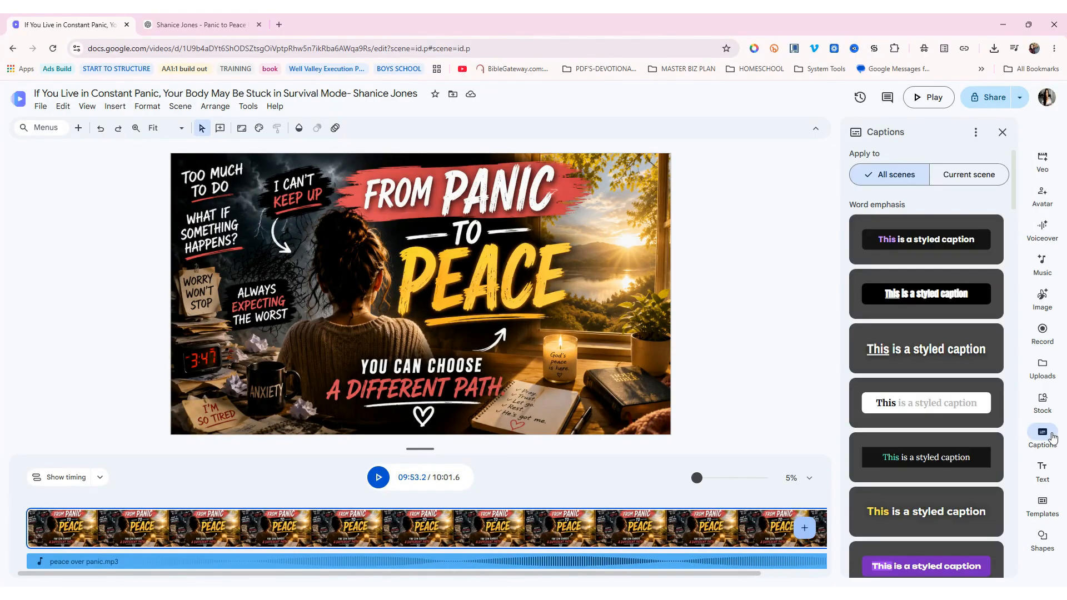
left_click(923, 294)
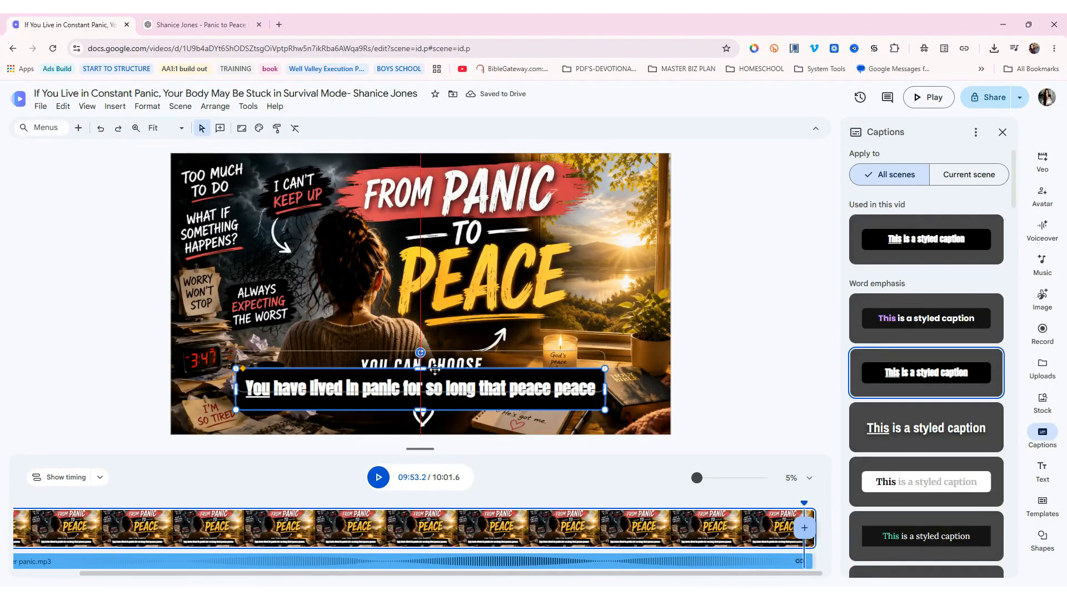
left_click_drag(435, 389, 439, 375)
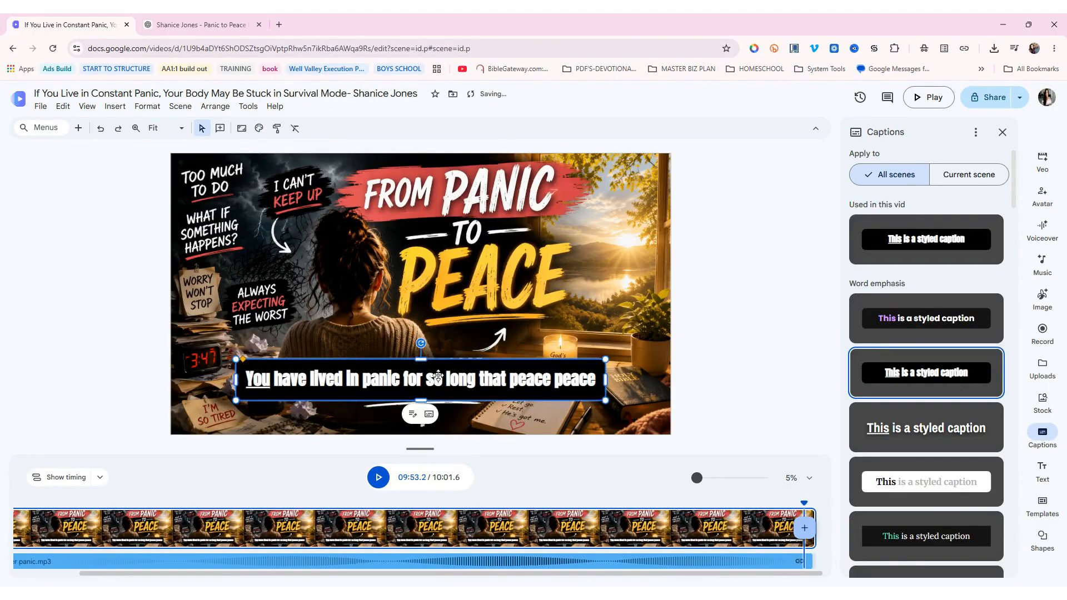
left_click(769, 323)
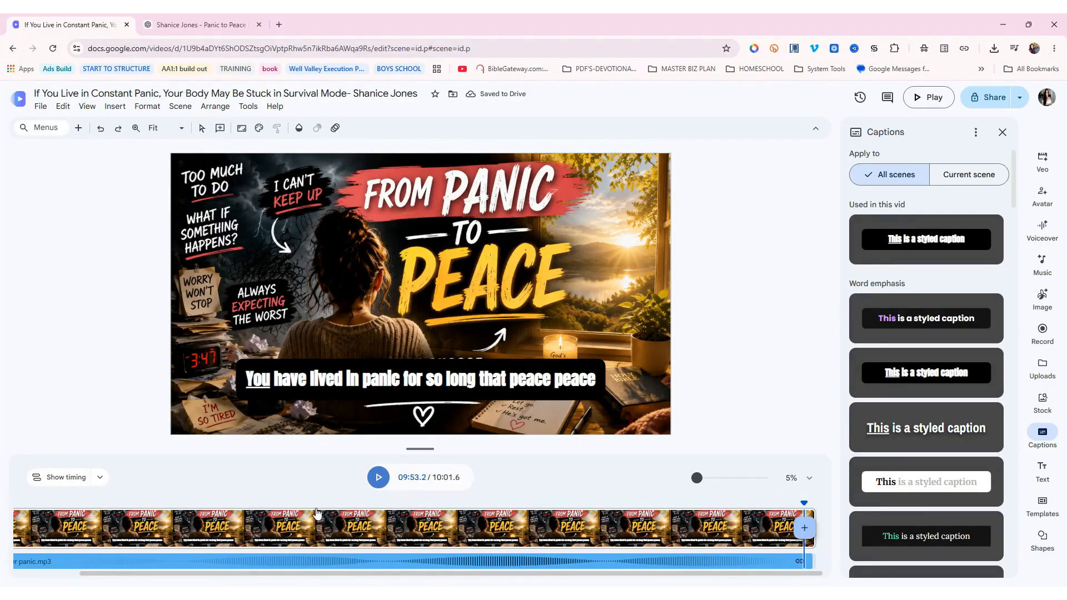
Preview the captions from around 04:10, stopping at 04:20.1
left_click(317, 557)
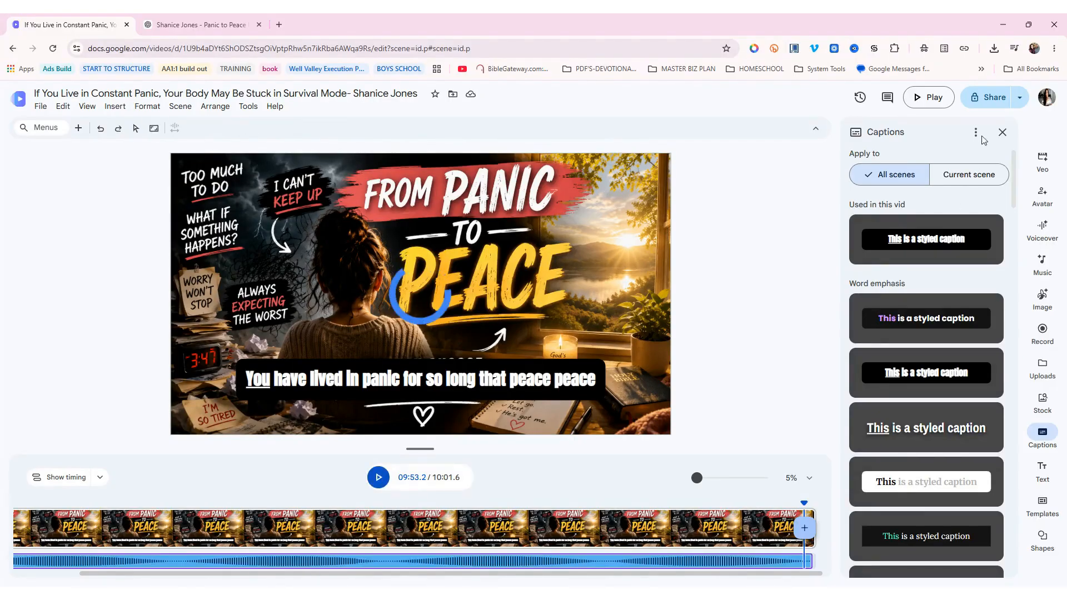
left_click(378, 478)
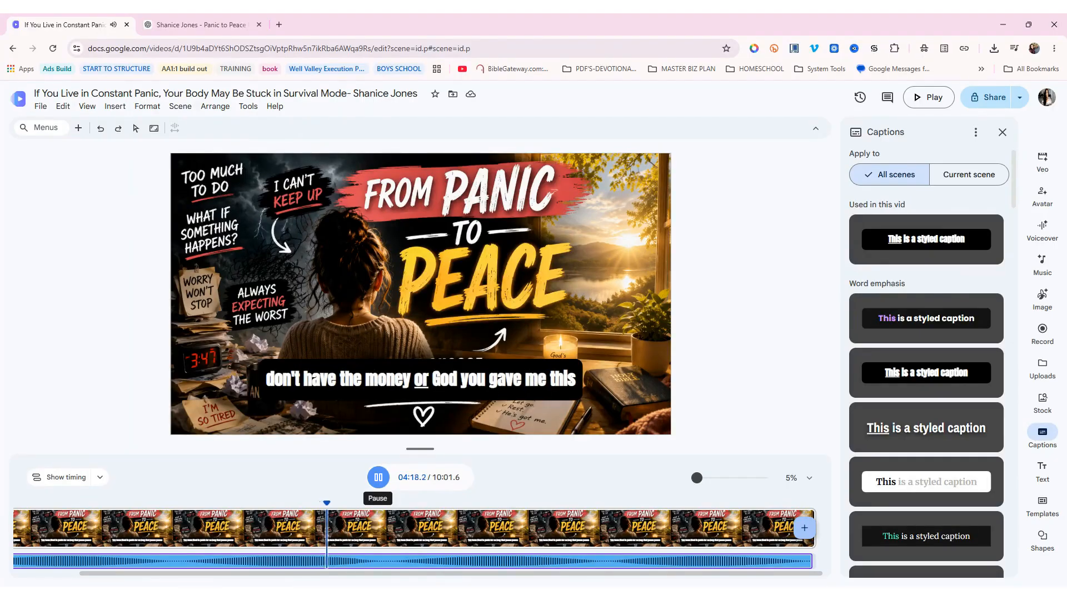
left_click(439, 373)
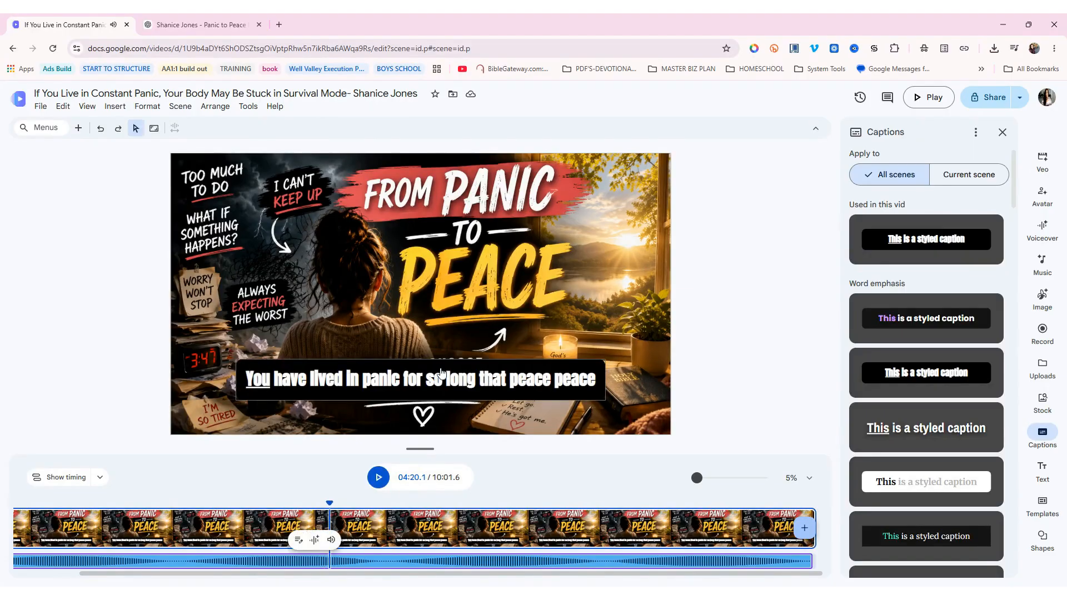
left_click(1020, 97)
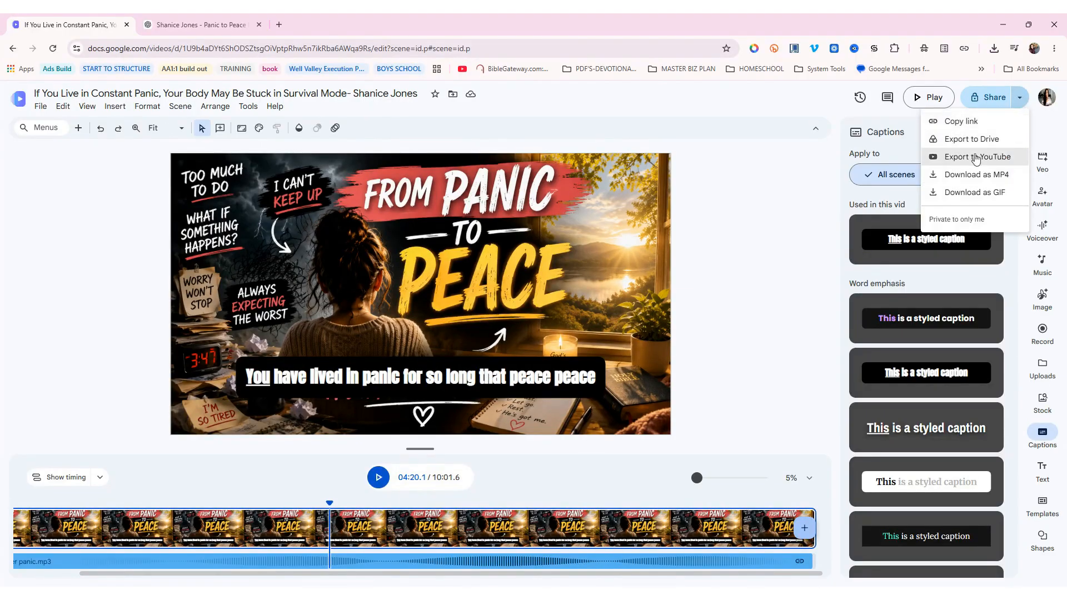
Download the video as an MP4 and start a new browser tab
left_click(970, 175)
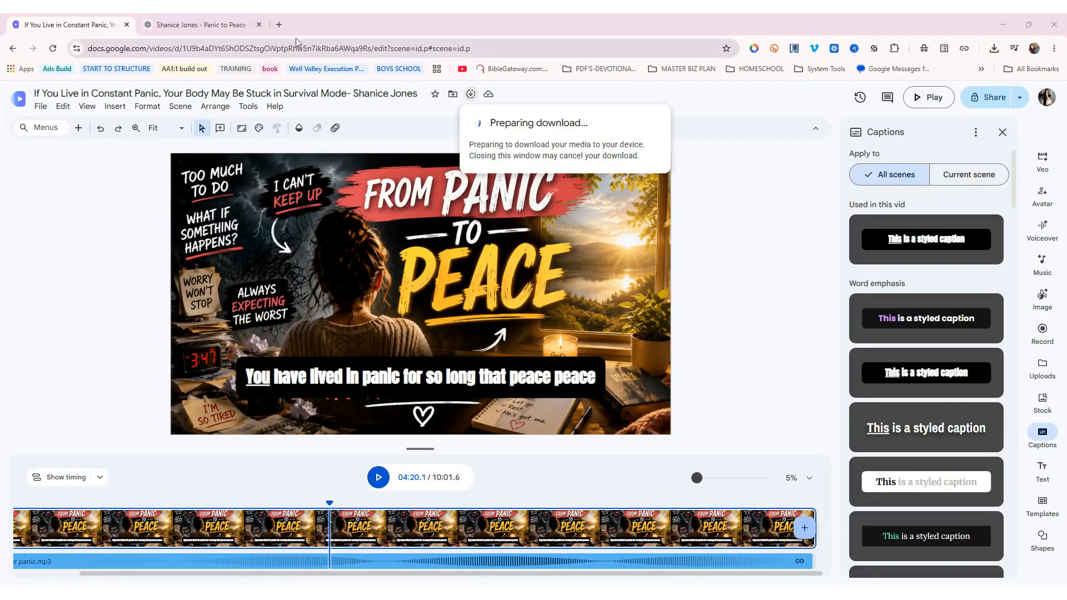
left_click(279, 25)
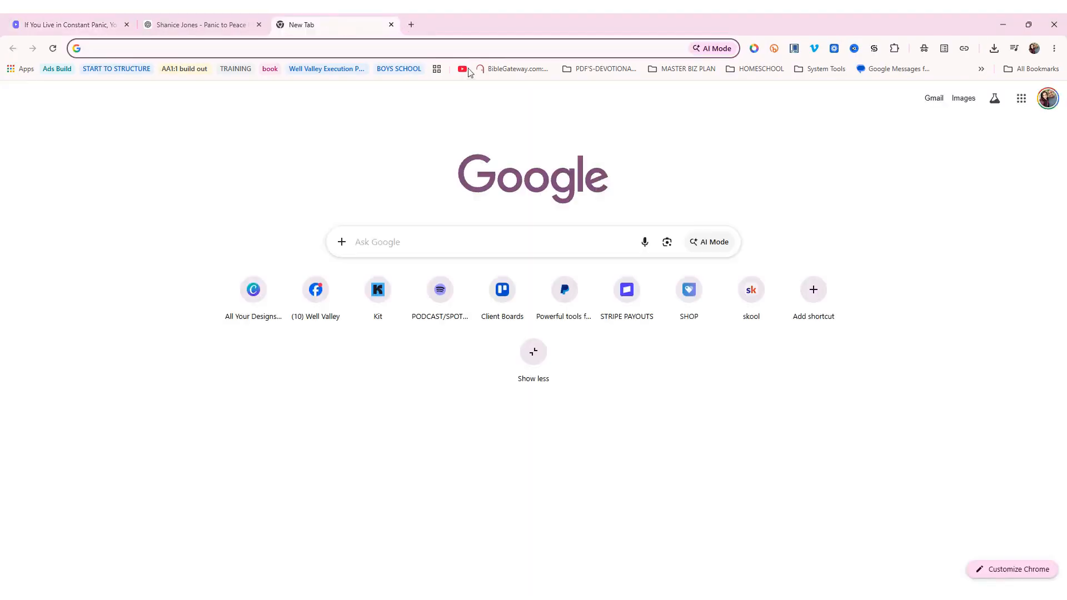
Load YouTube and switch to the channel account that will publish
left_click(462, 69)
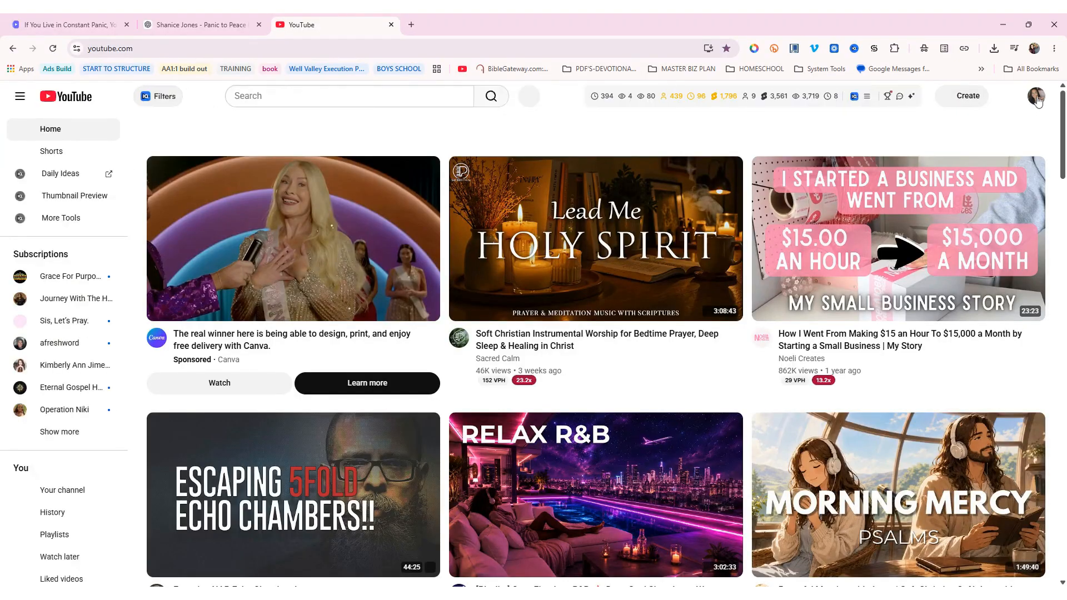
left_click(1035, 97)
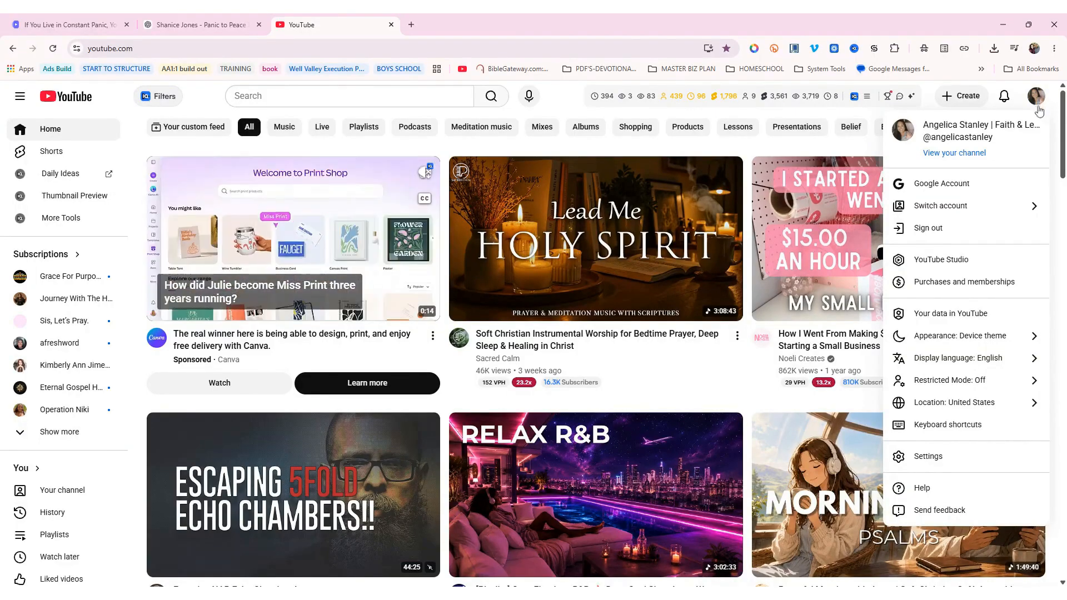
left_click(960, 207)
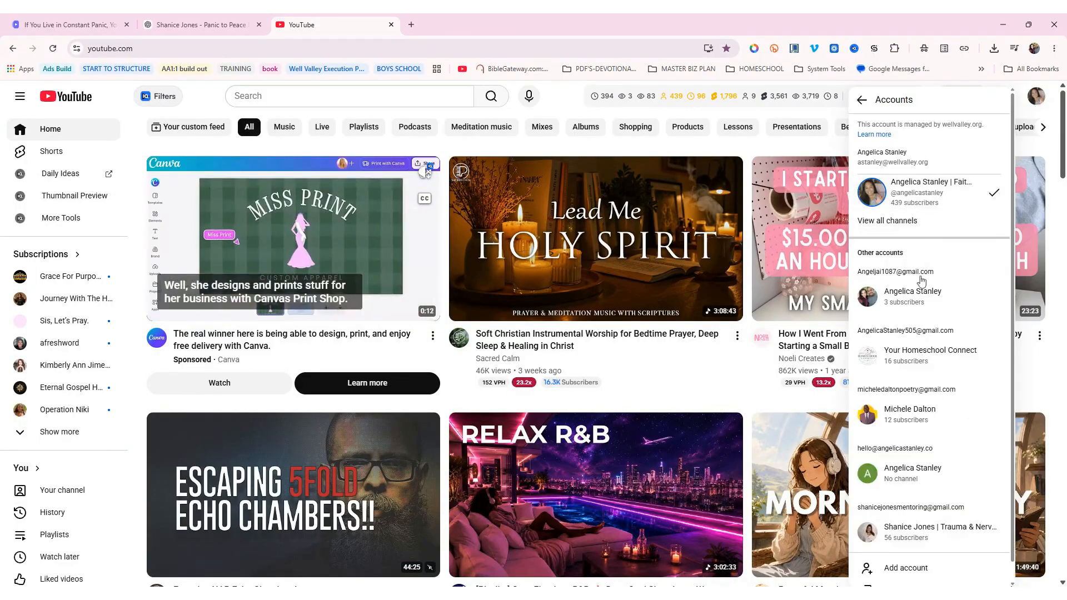
left_click(917, 532)
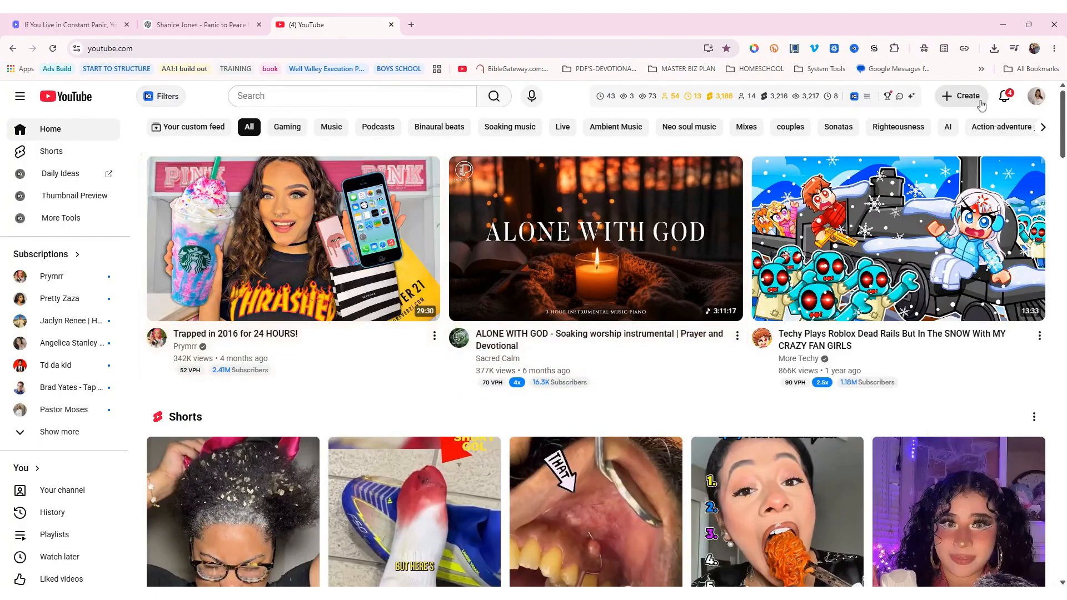
Glance at the channel's notifications, then start a new video upload from Create
left_click(1003, 98)
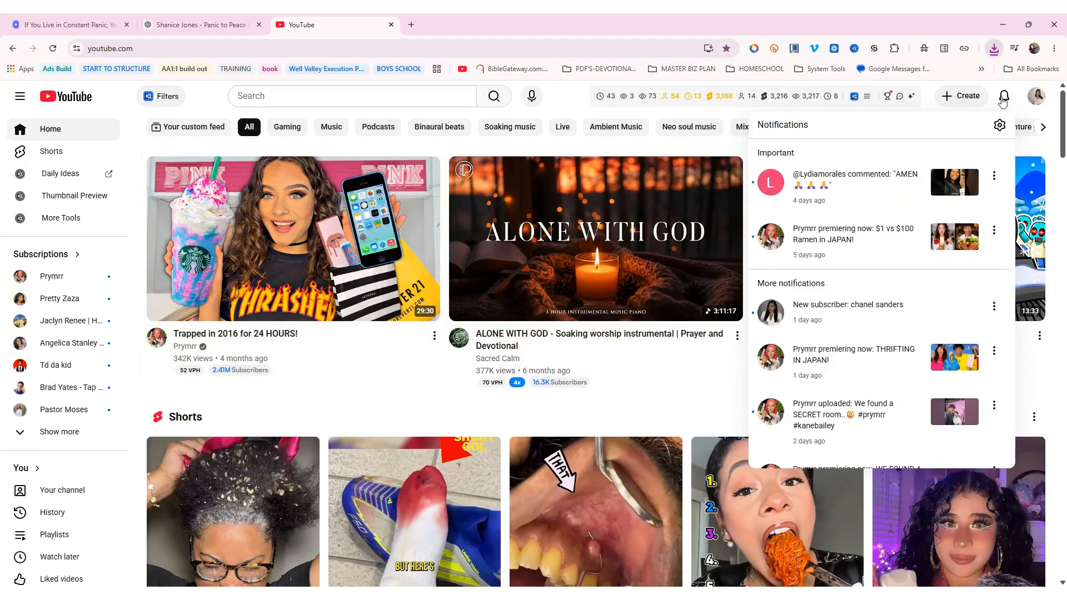
left_click(1012, 98)
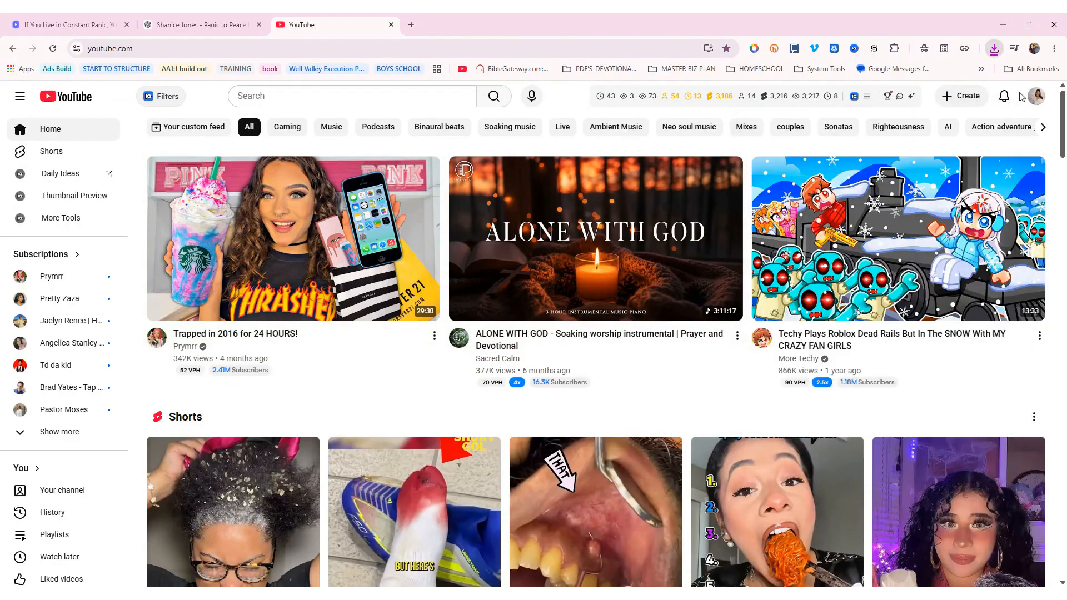
left_click(961, 96)
left_click(974, 129)
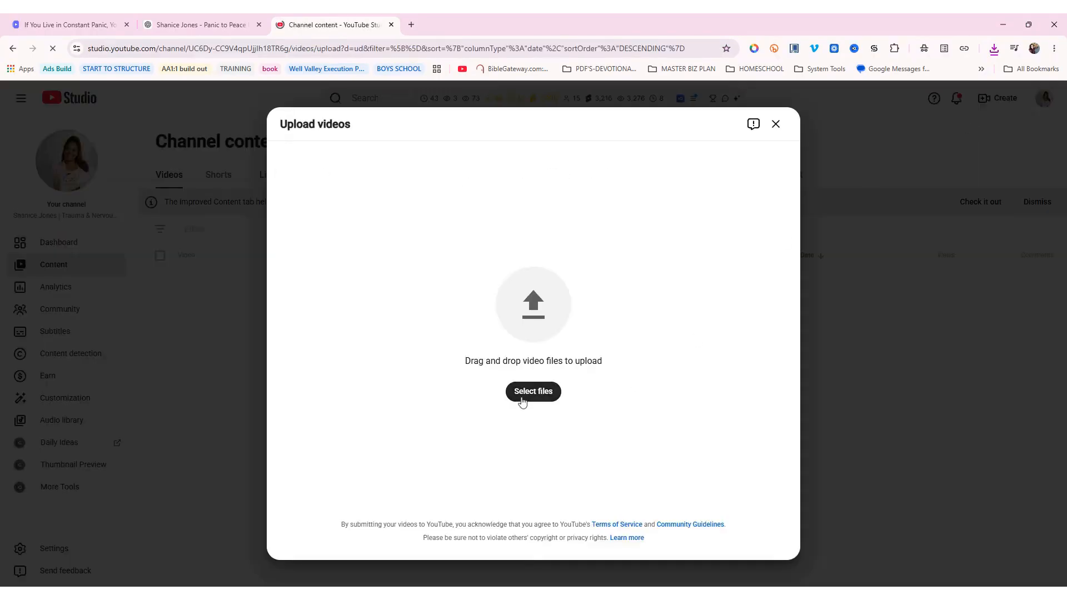
Select the video file for upload, bring up the ChatGPT notes, and start title A/B testing
left_click(522, 394)
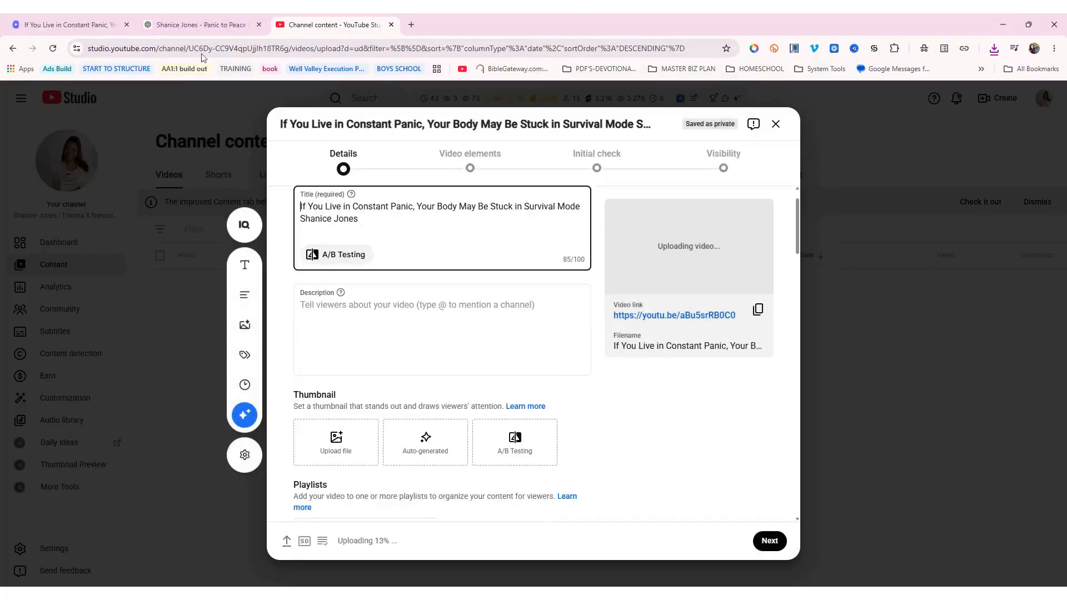
left_click(175, 25)
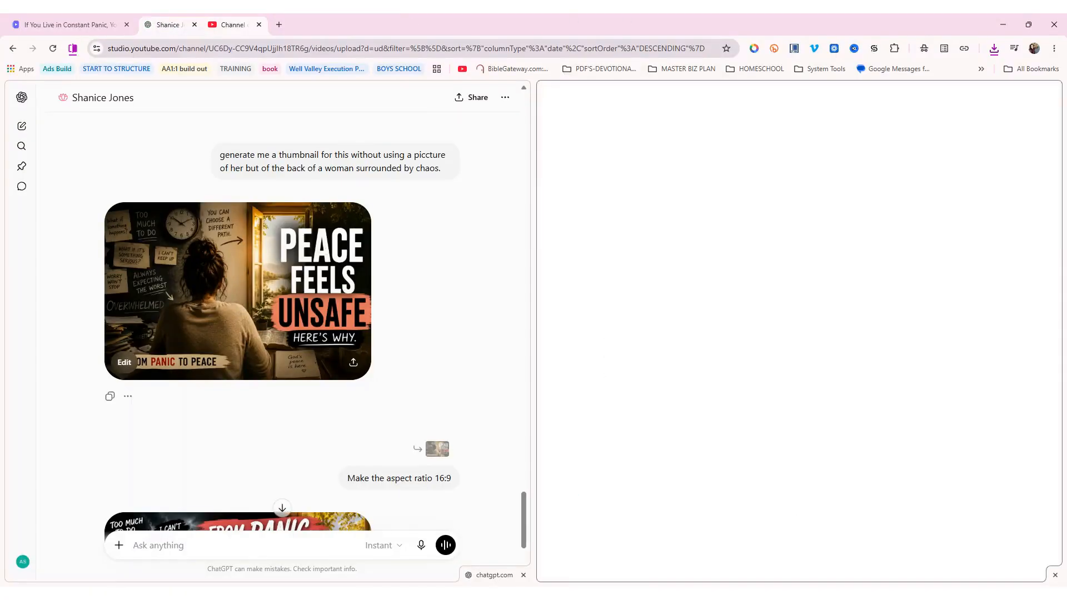
scroll(441, 319, "up", 15)
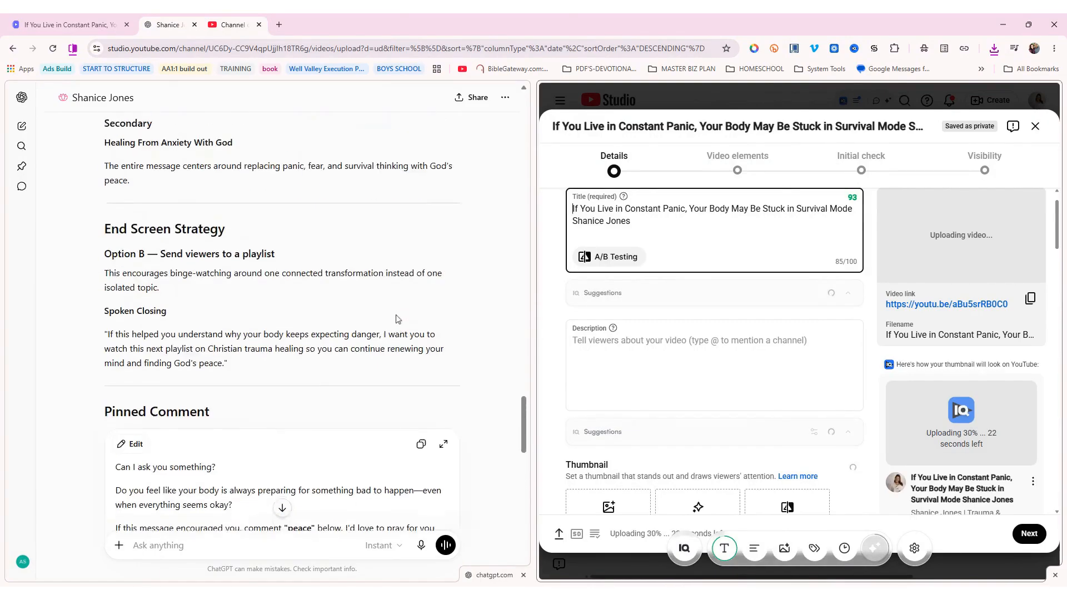
scroll(396, 319, "up", 20)
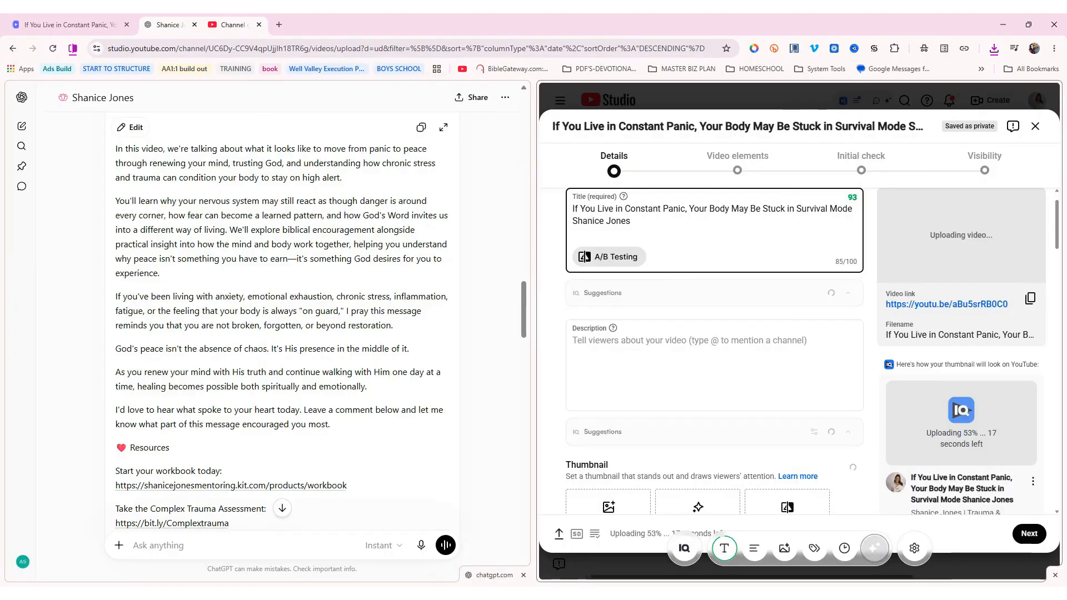
left_click(609, 256)
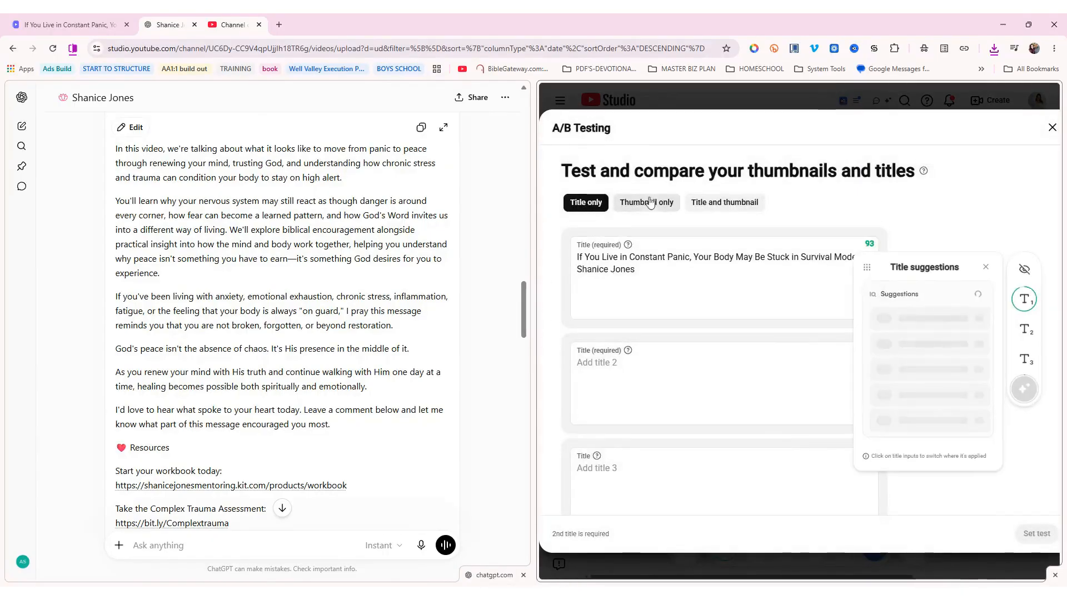
Test title and thumbnail with 'Stuck in Constant Panic?', 'Living in Survival Mode?' and the From Panic to Peace thumbnail
left_click(717, 203)
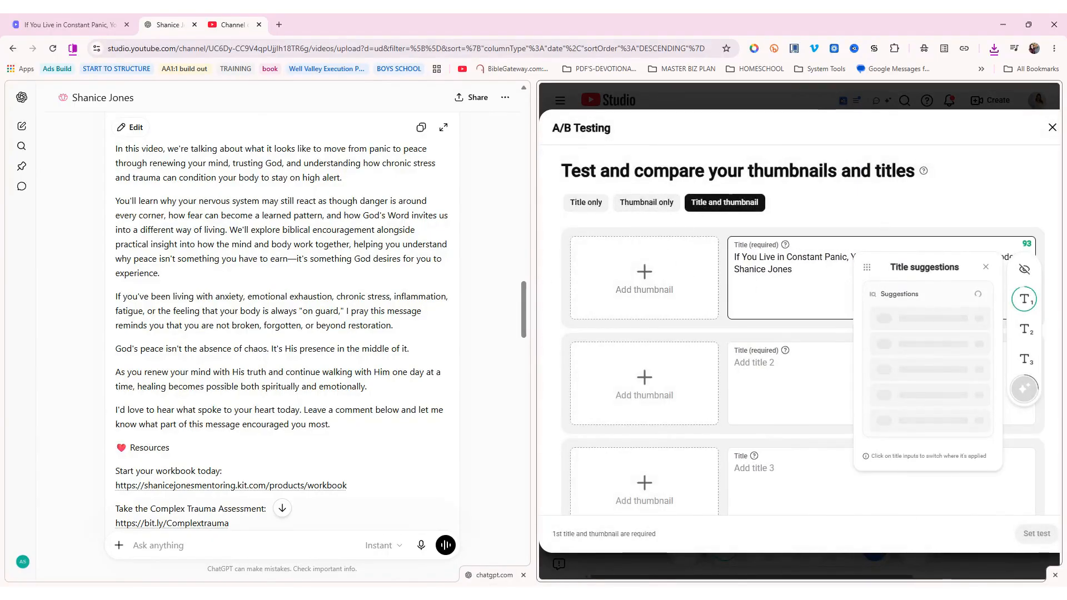
scroll(282, 322, "up", 3)
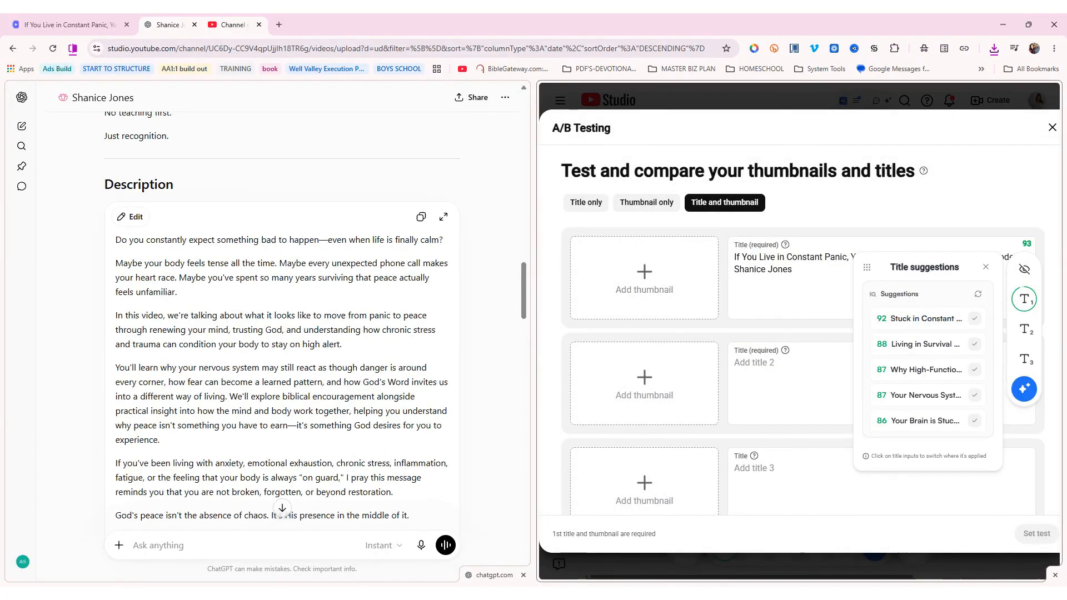
scroll(282, 322, "up", 4)
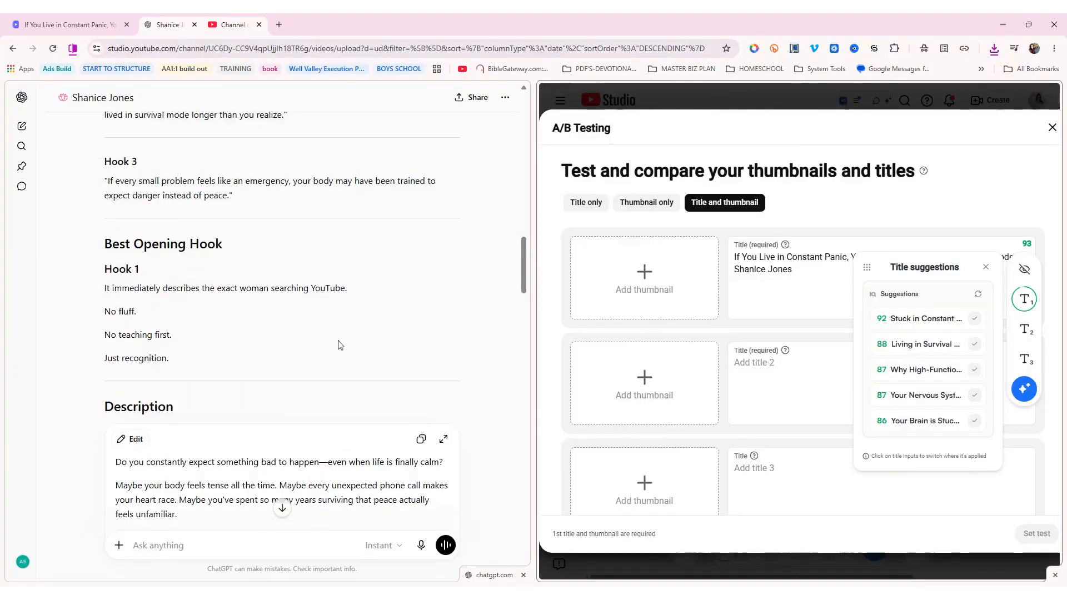
scroll(340, 345, "up", 4)
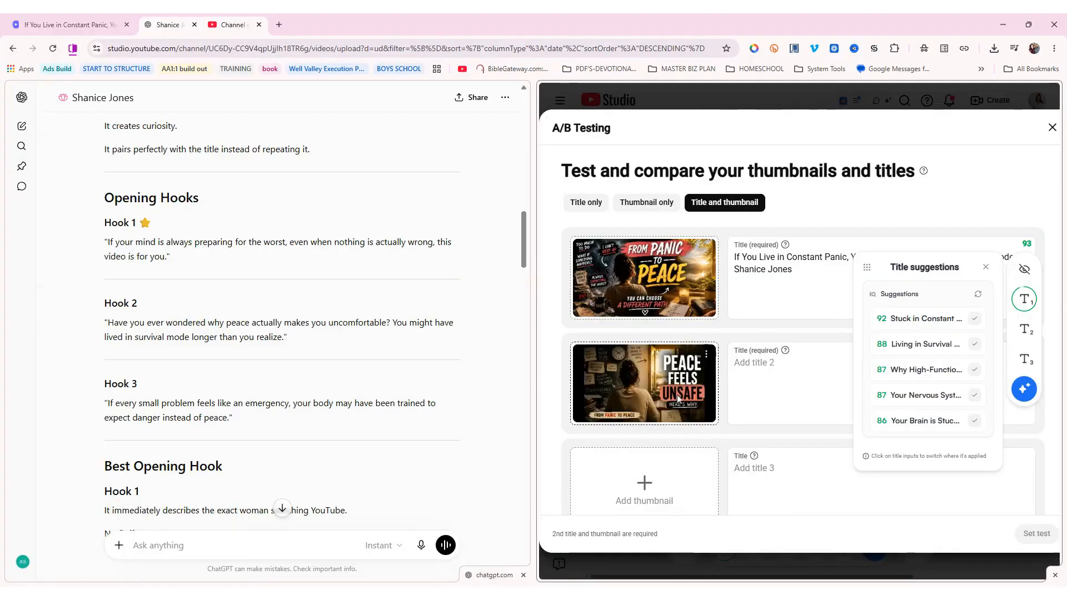
left_click(940, 369)
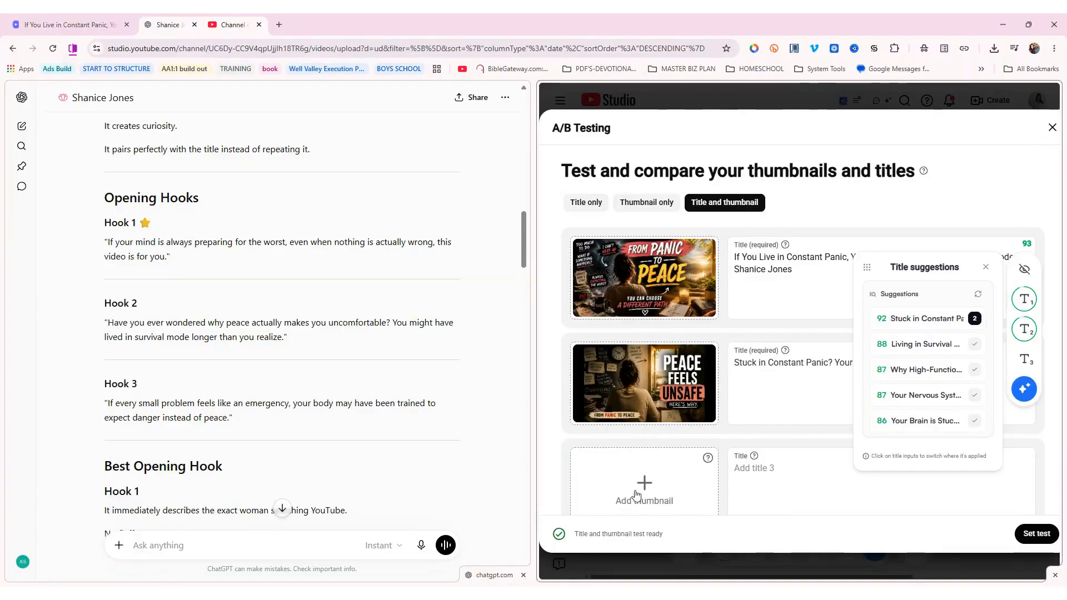
left_click(636, 495)
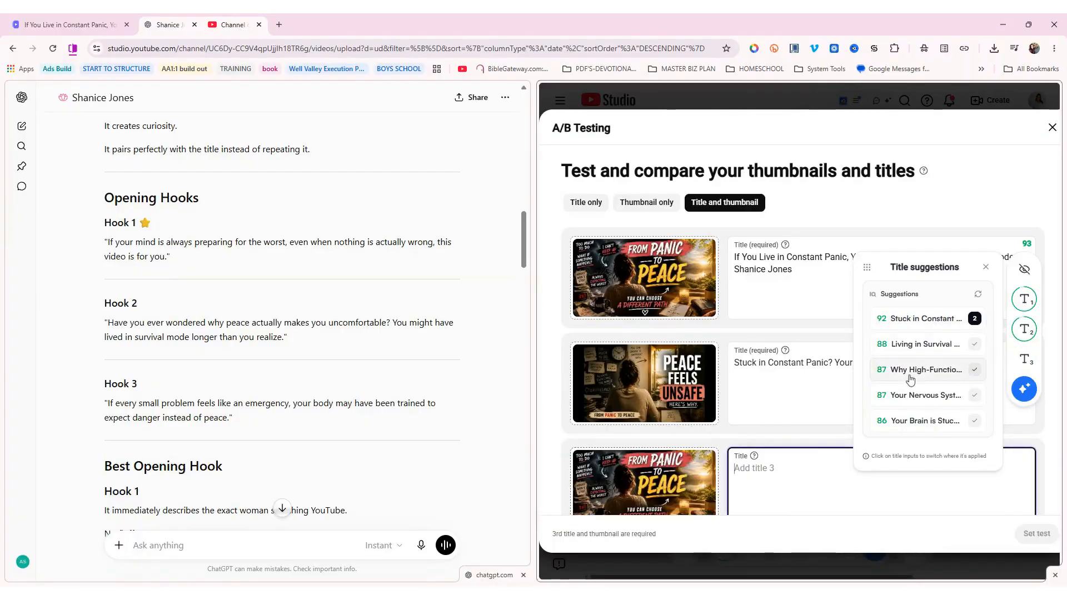
left_click(922, 345)
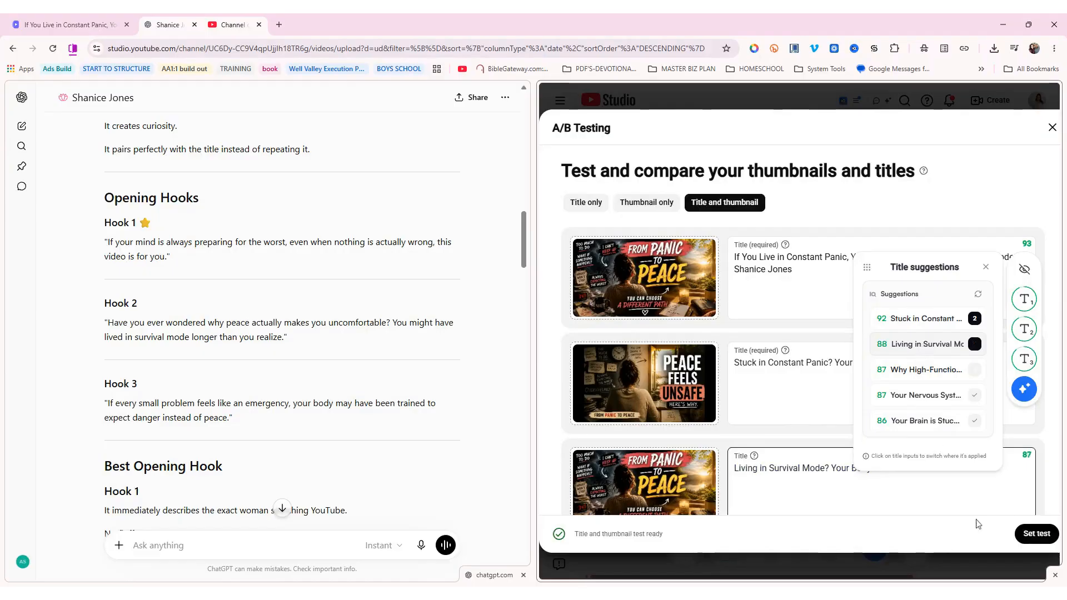
left_click(1038, 535)
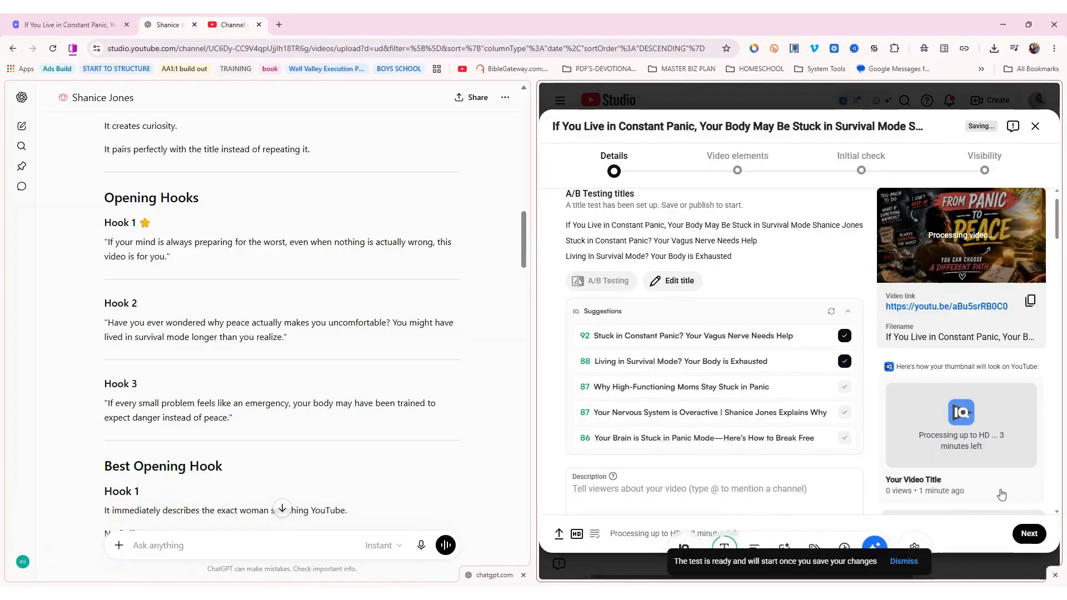
Paste ChatGPT's description into the video description, then select ChatGPT's Tags paragraph
scroll(693, 359, "down", 2)
left_click(693, 359)
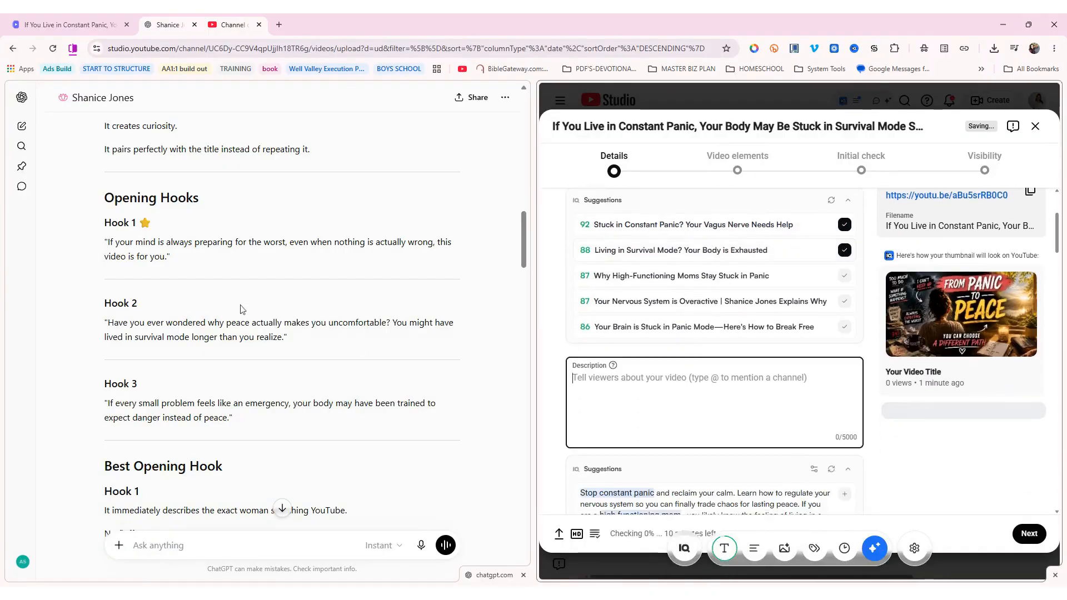
scroll(233, 331, "down", 5)
scroll(234, 330, "down", 1)
left_click(421, 272)
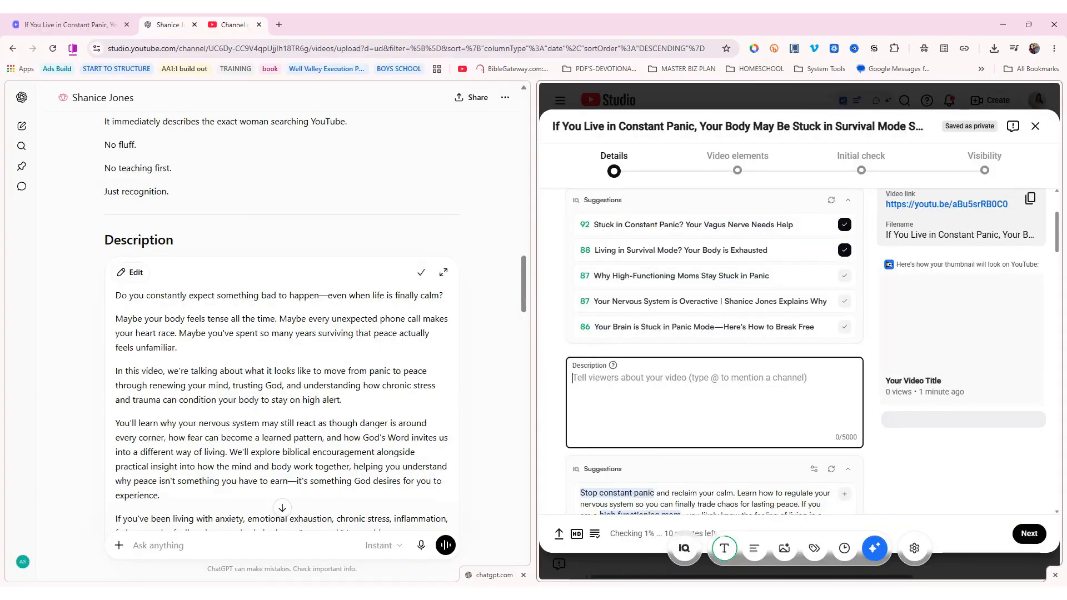
key("ctrl+v")
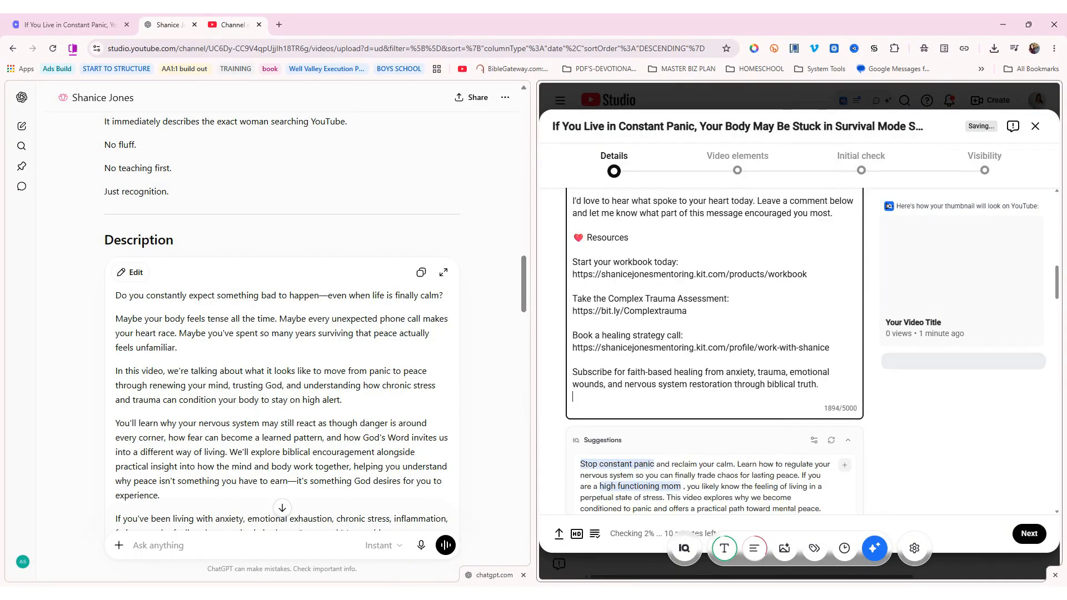
scroll(282, 333, "down", 10)
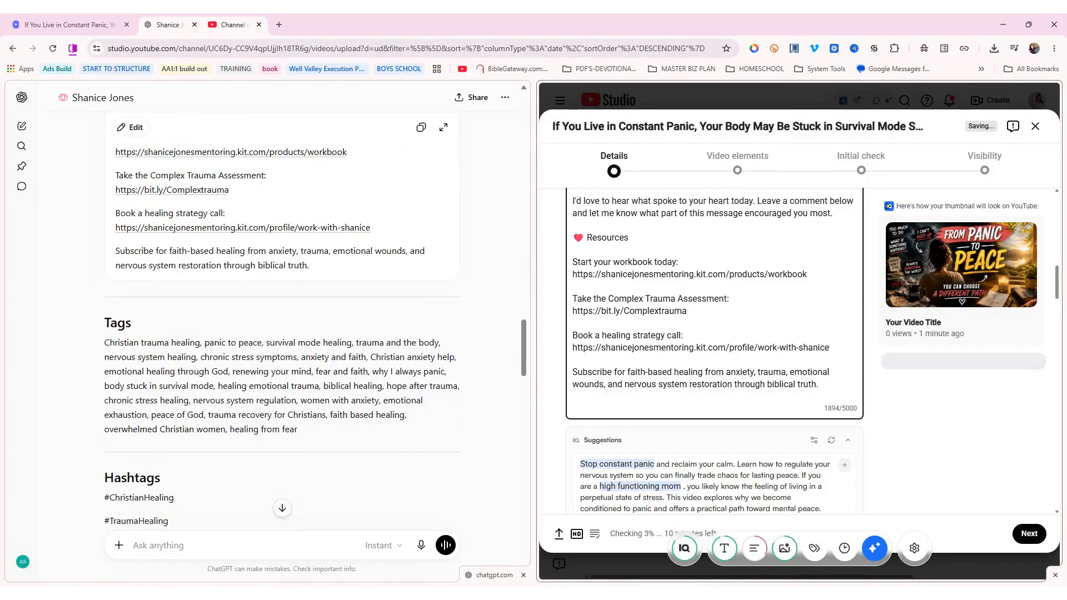
left_click_drag(105, 342, 308, 418)
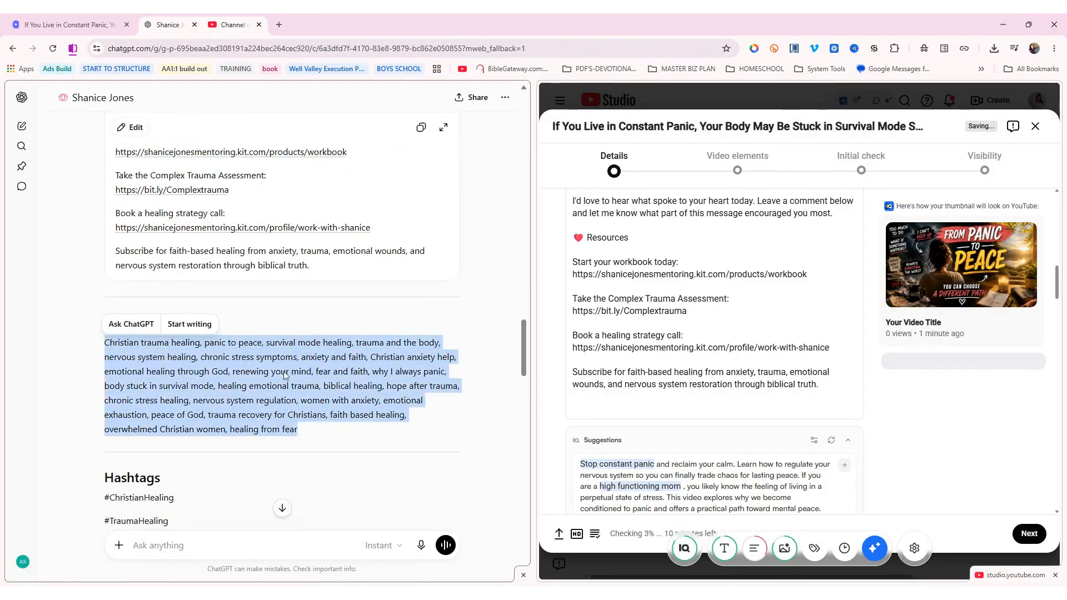
Paste ChatGPT's keyword list into the video's Tags field
scroll(629, 372, "down", 5)
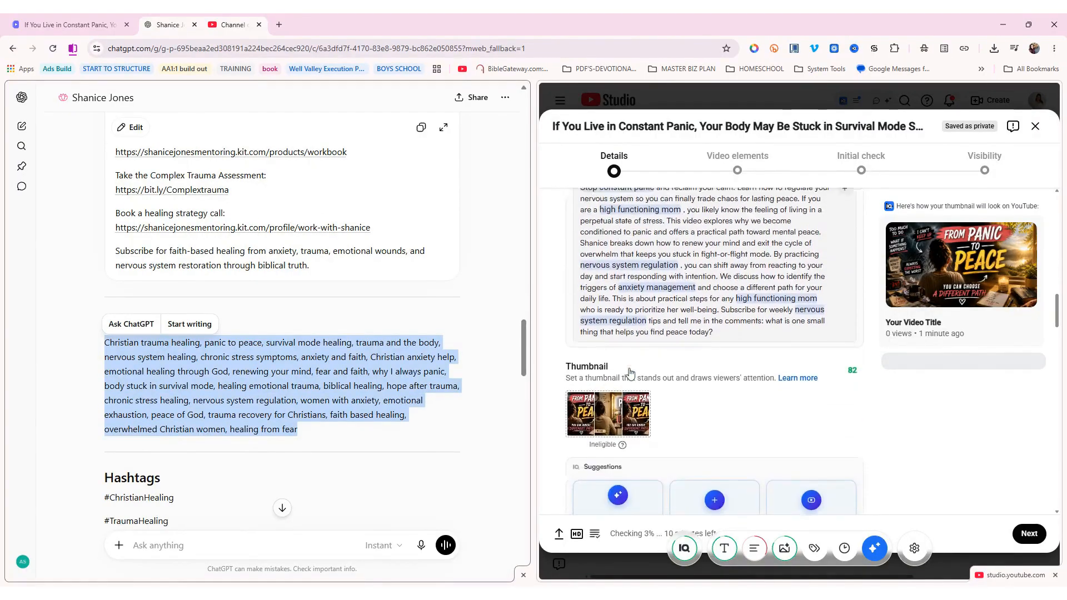
scroll(630, 372, "down", 1)
scroll(638, 374, "up", 3)
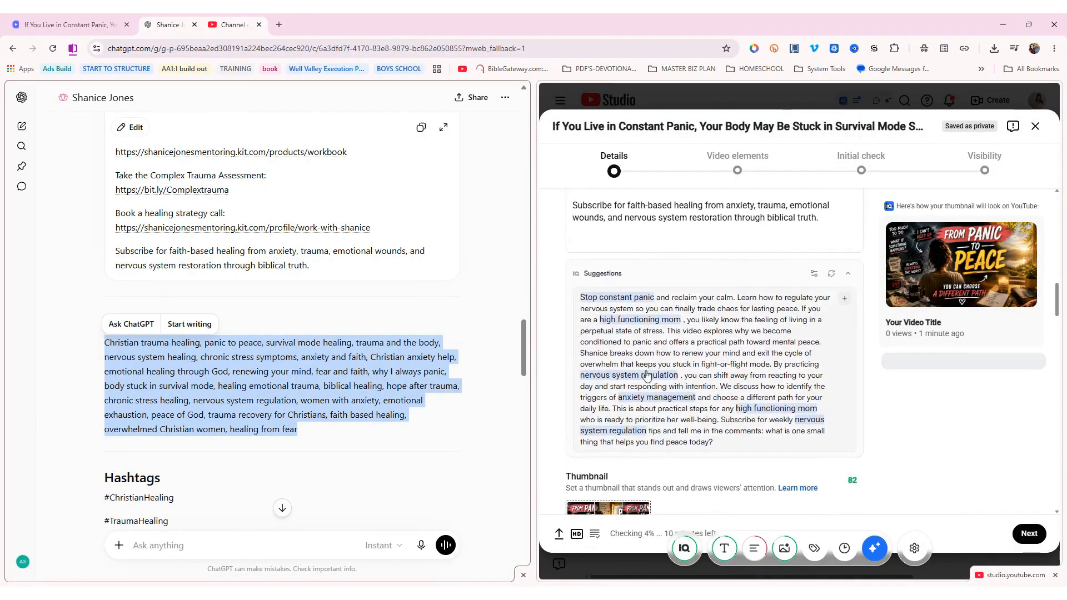
scroll(646, 375, "down", 6)
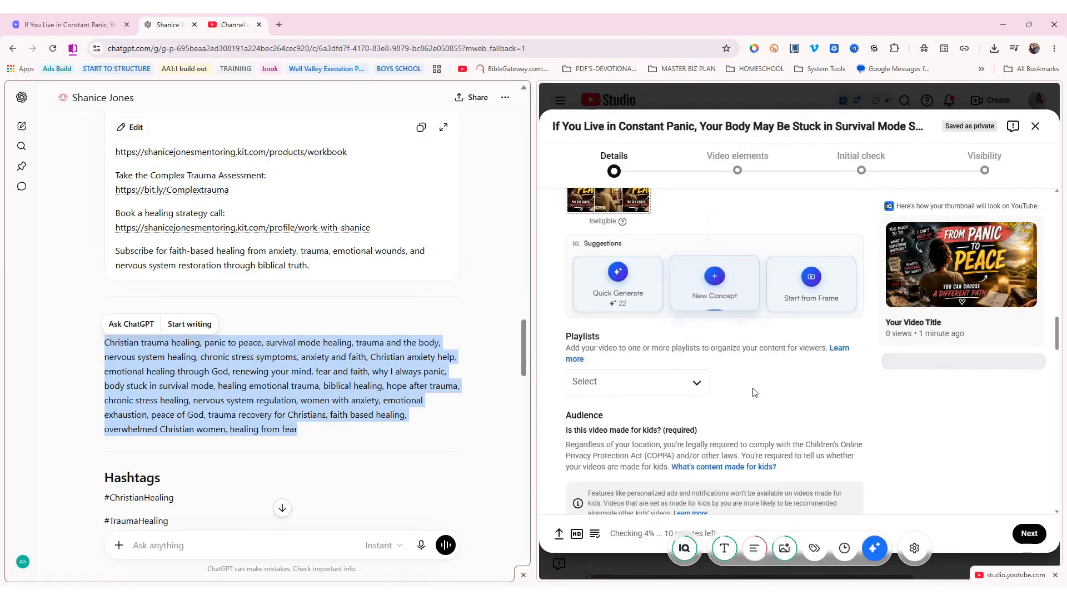
scroll(754, 392, "down", 2)
scroll(729, 362, "down", 6)
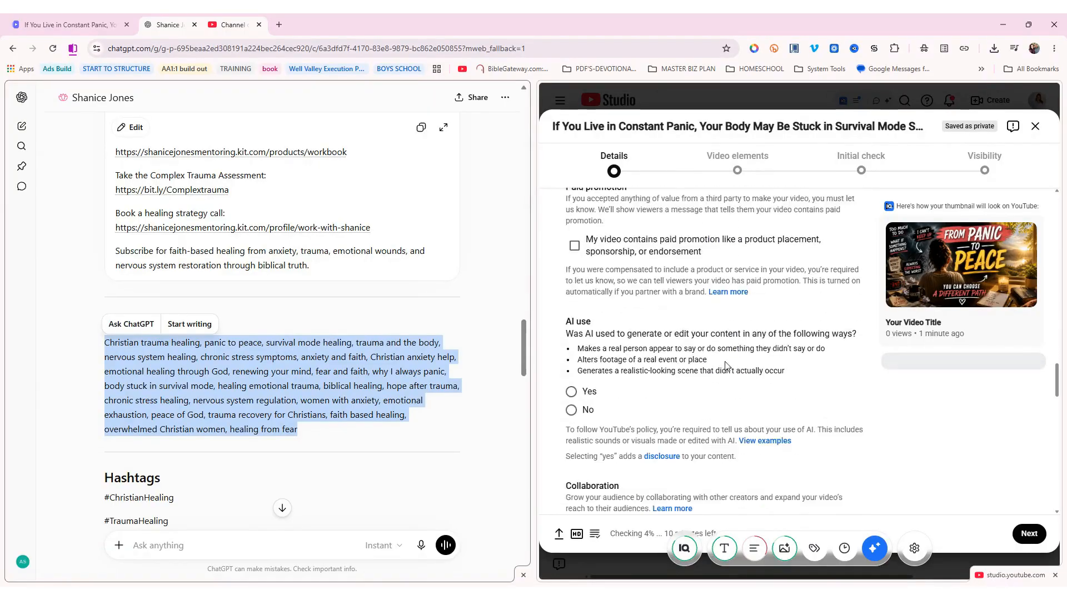
scroll(725, 366, "down", 8)
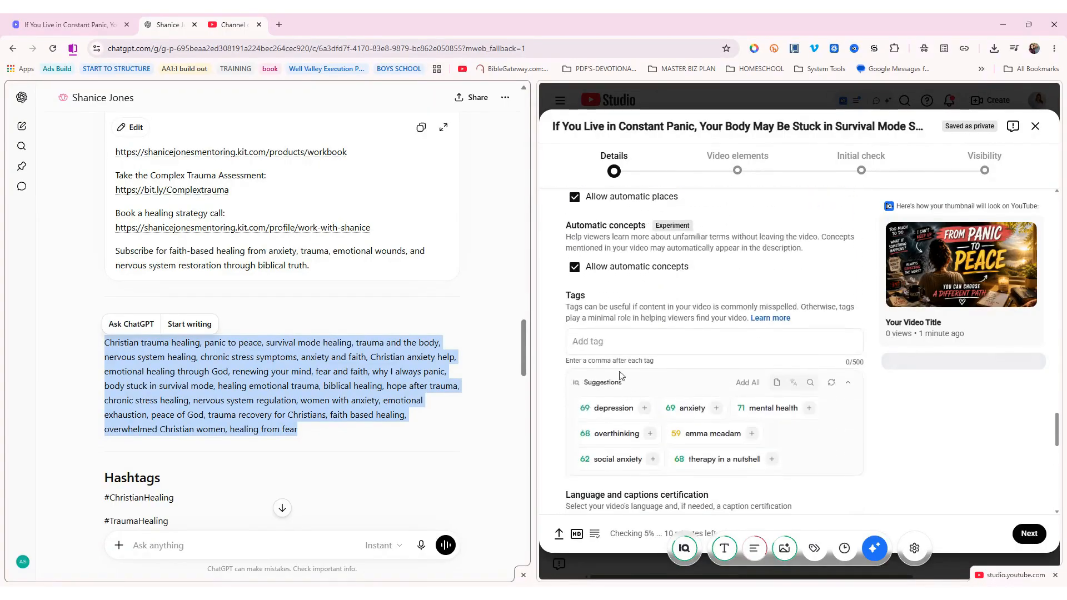
left_click(621, 342)
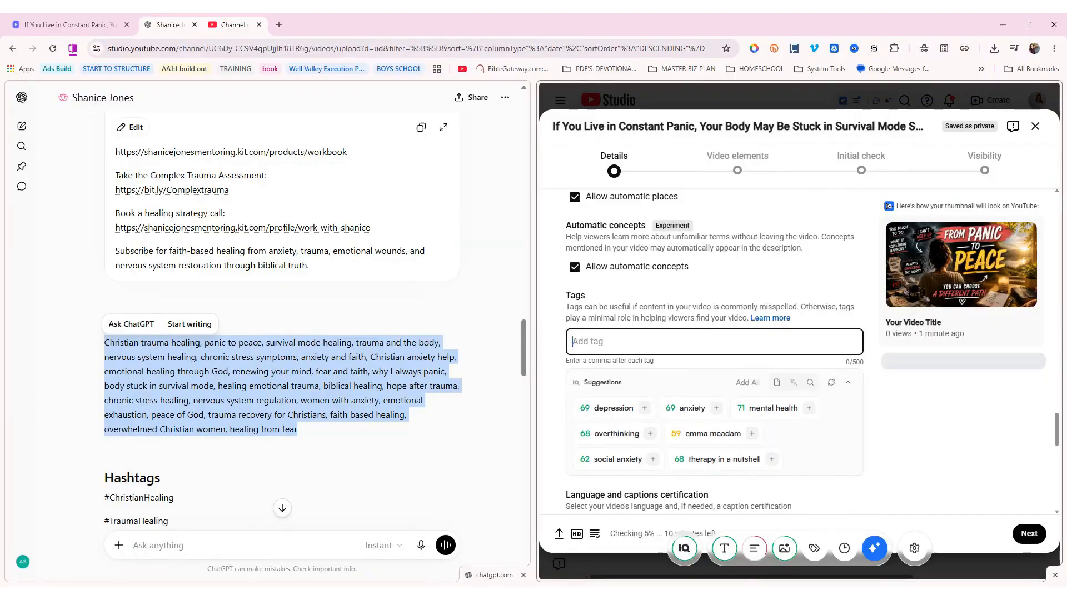
key("ctrl+v")
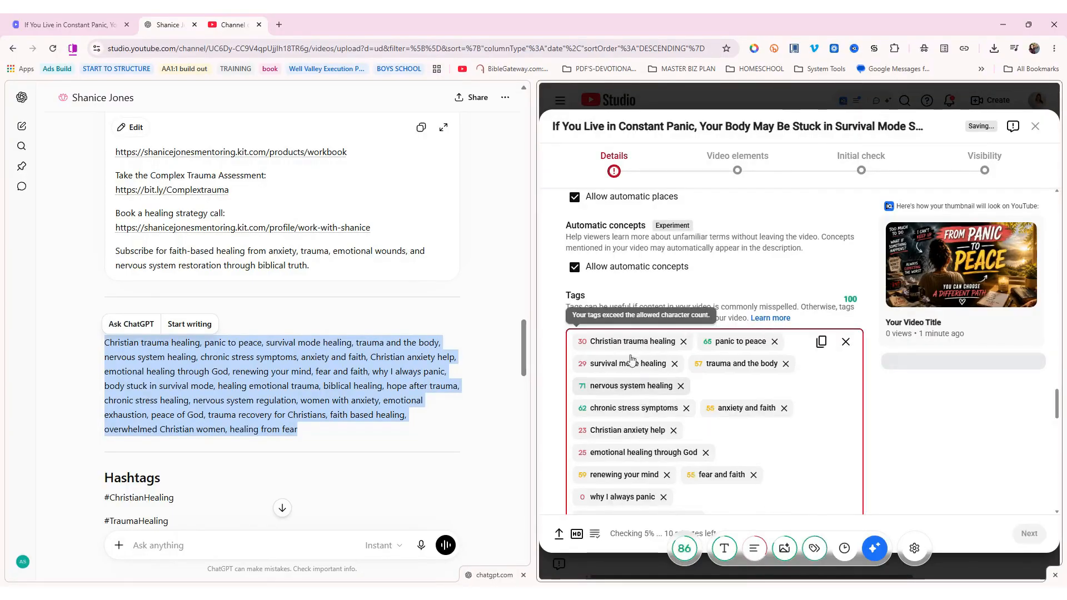
Remove eleven tags, including 'overwhelmed Christian women', 'hope after trauma' and 'Christian anxiety help'
scroll(631, 359, "down", 6)
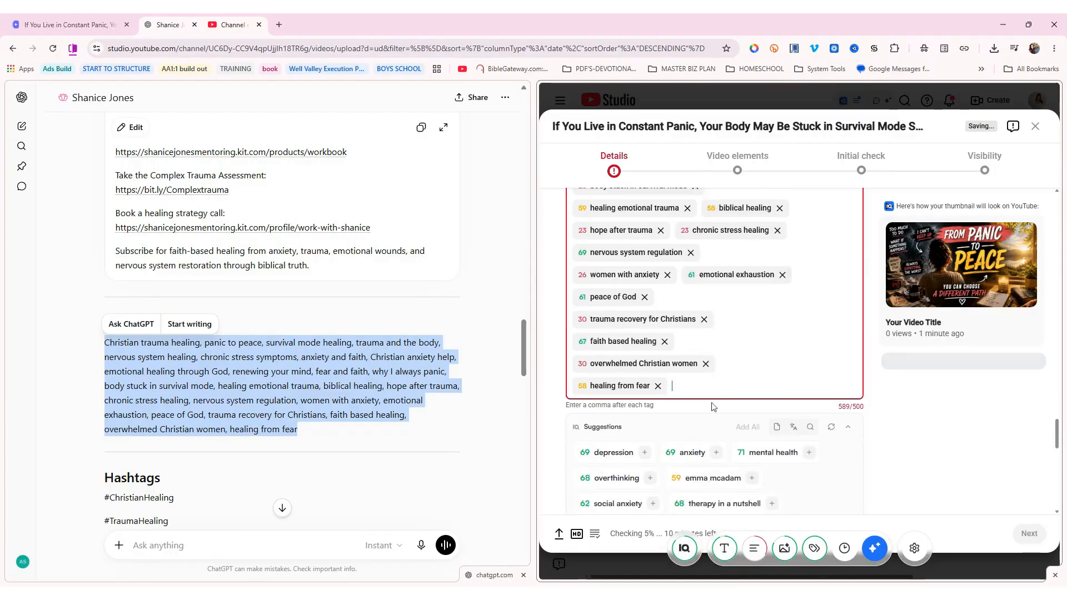
left_click(706, 364)
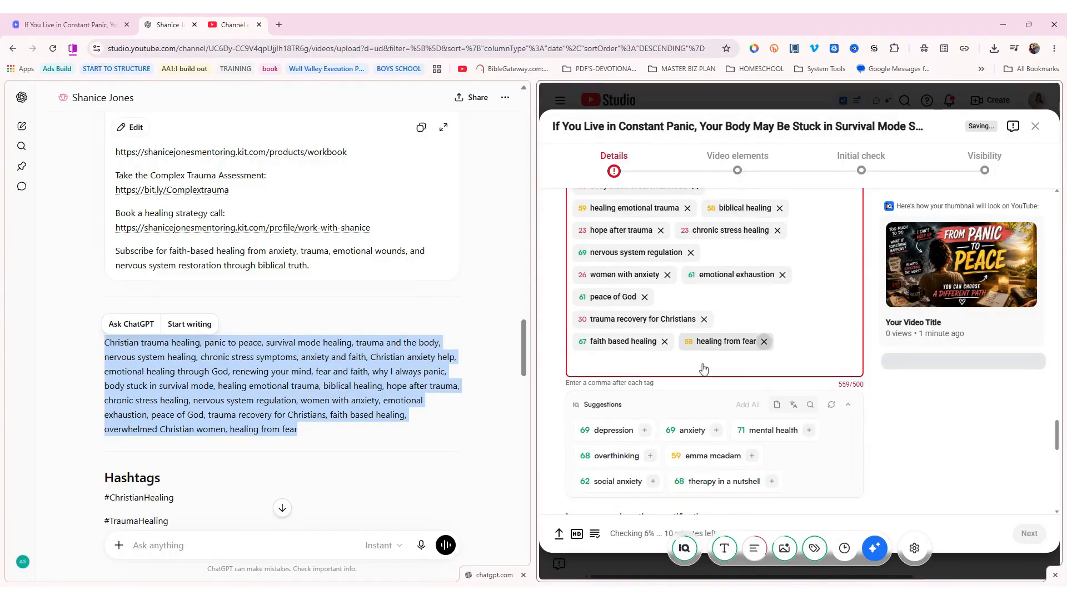
left_click(704, 318)
left_click(667, 275)
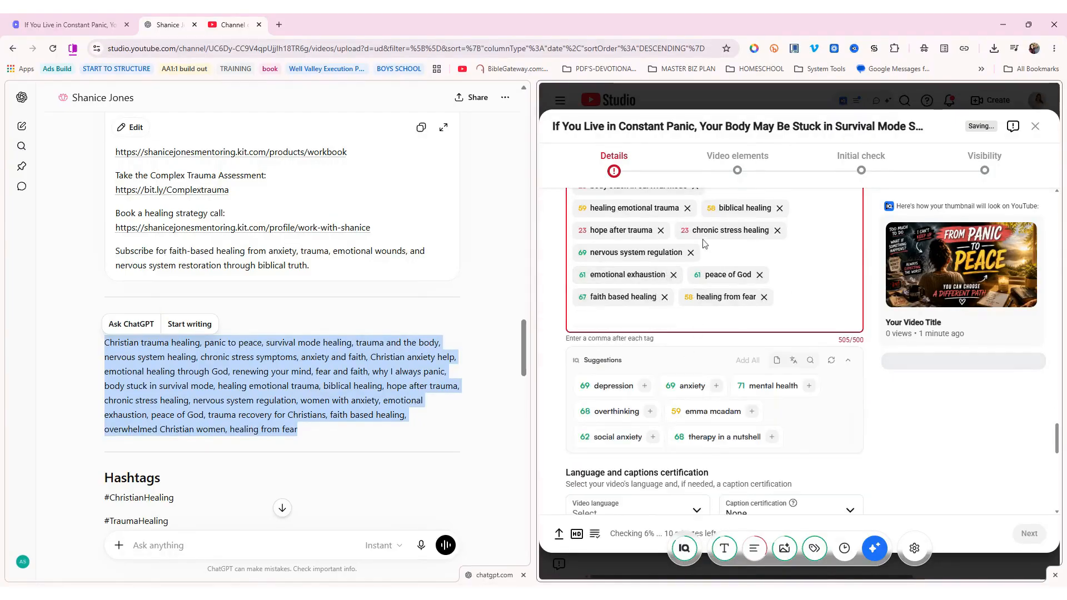
left_click(777, 231)
left_click(661, 230)
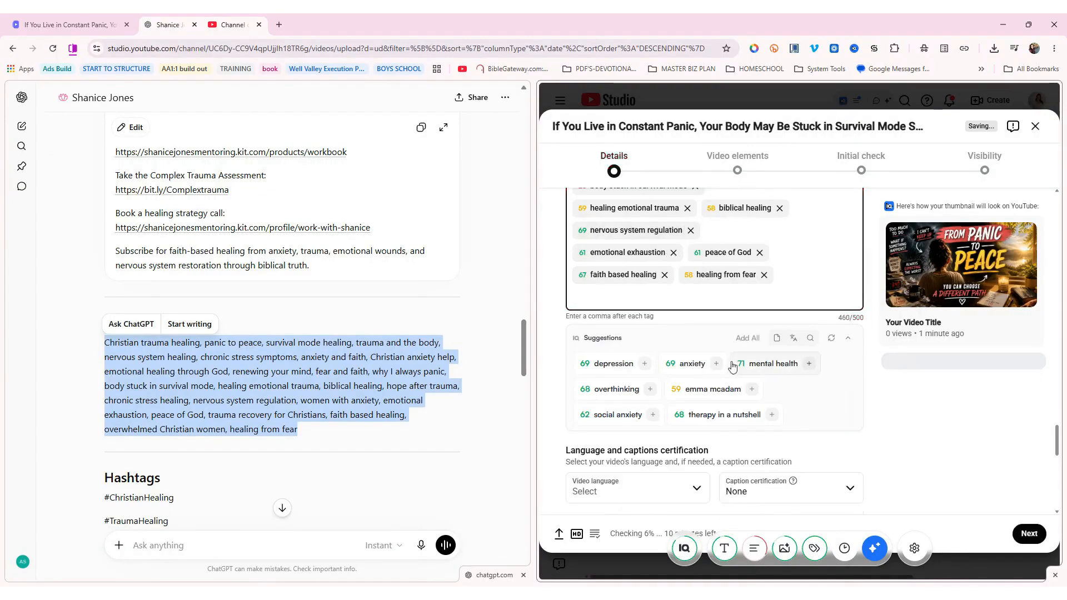
scroll(689, 342, "up", 3)
left_click(663, 330)
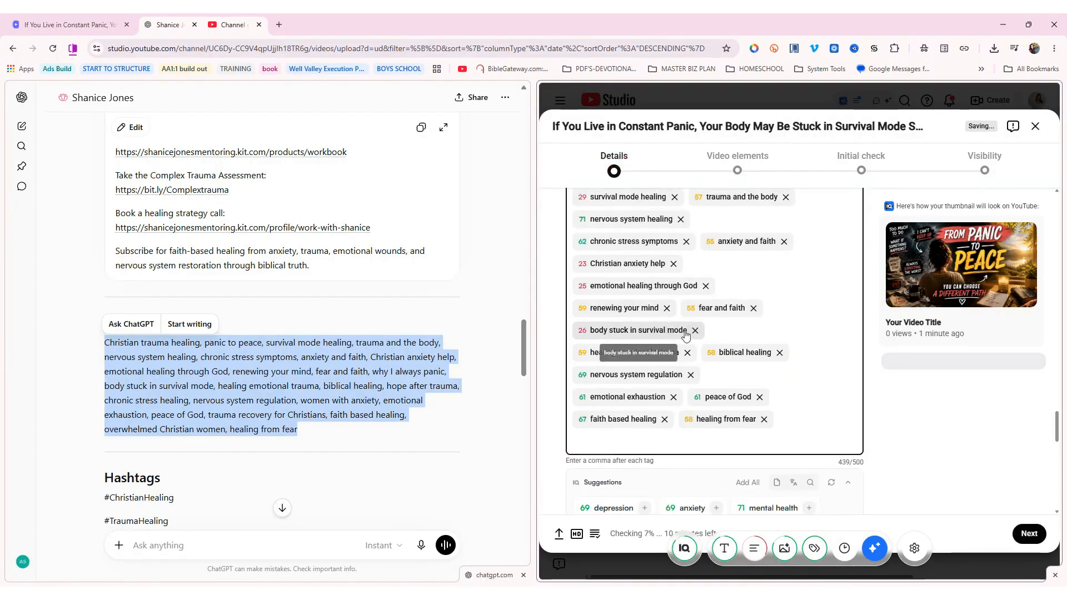
left_click(695, 330)
scroll(705, 400, "up", 2)
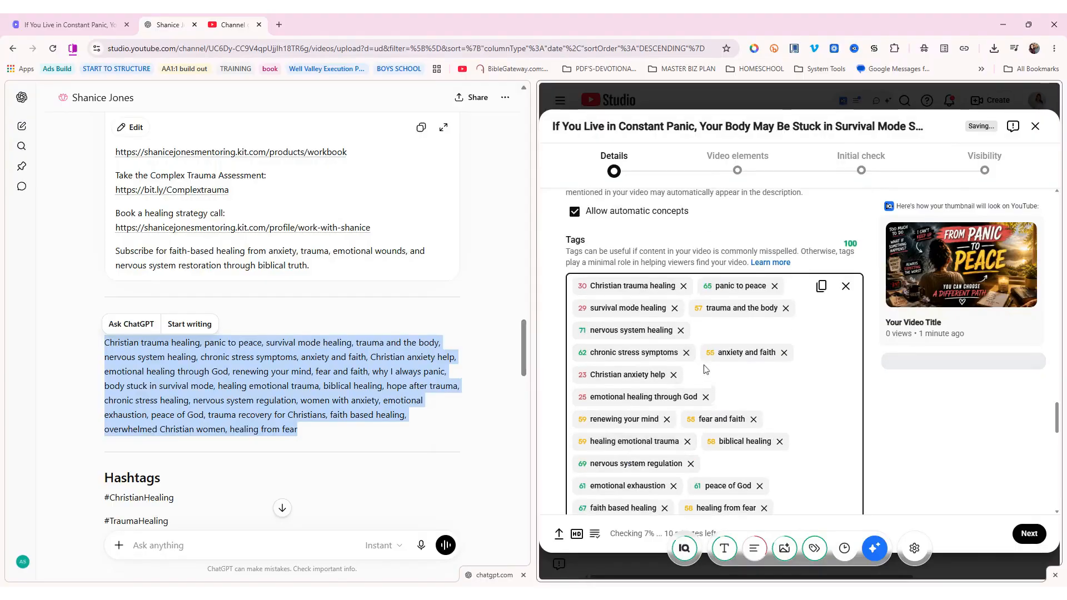
left_click(705, 396)
left_click(674, 307)
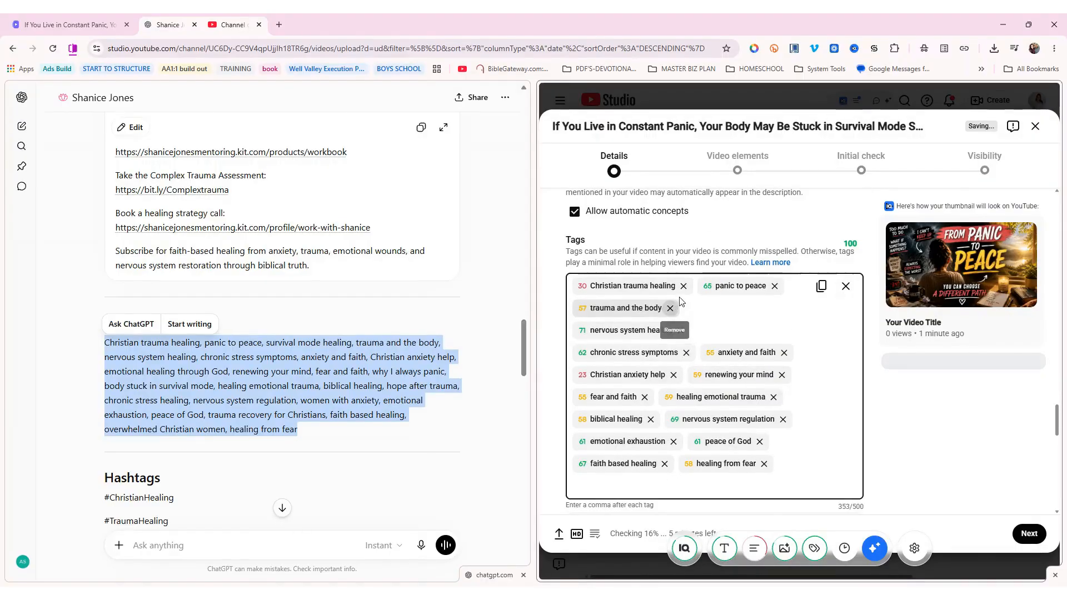
left_click(683, 285)
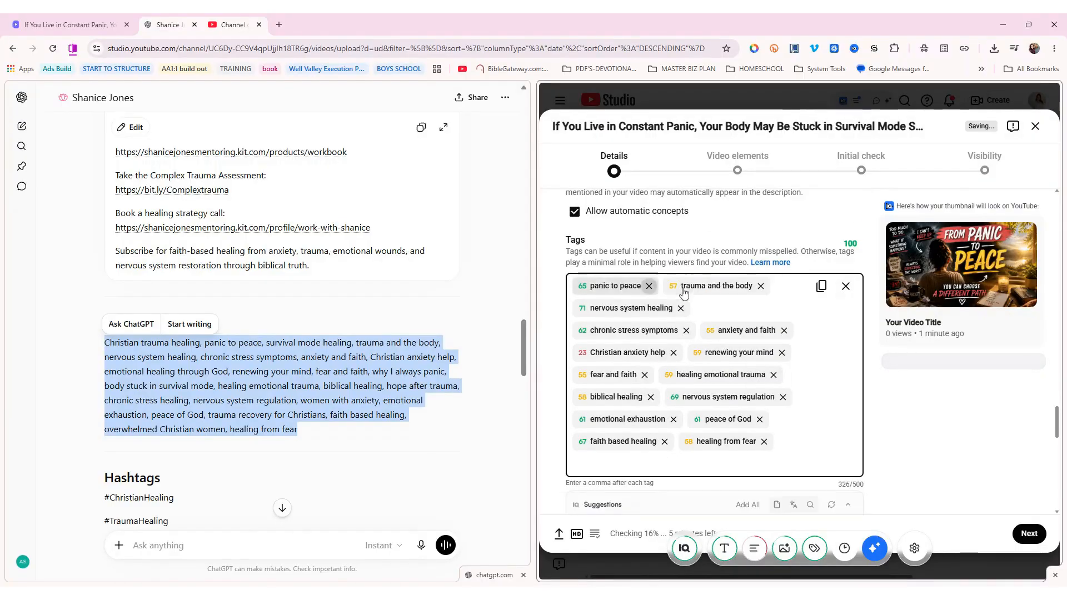
left_click(674, 352)
Add depression, anxiety, mental health, overthinking, therapy in a nutshell and social anxiety tags
scroll(687, 414, "down", 3)
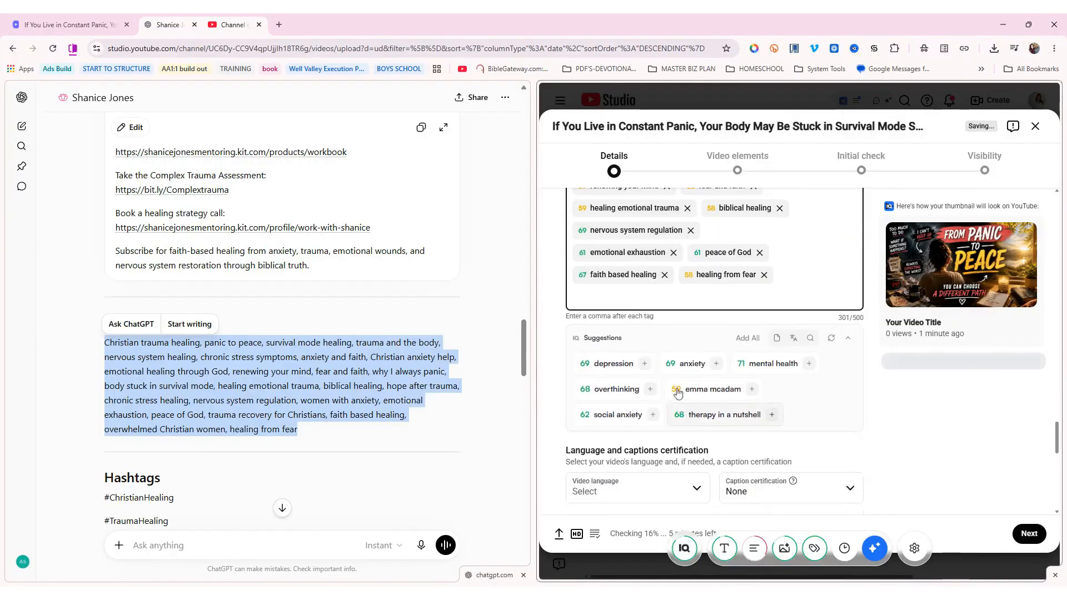
left_click(641, 364)
left_click(635, 365)
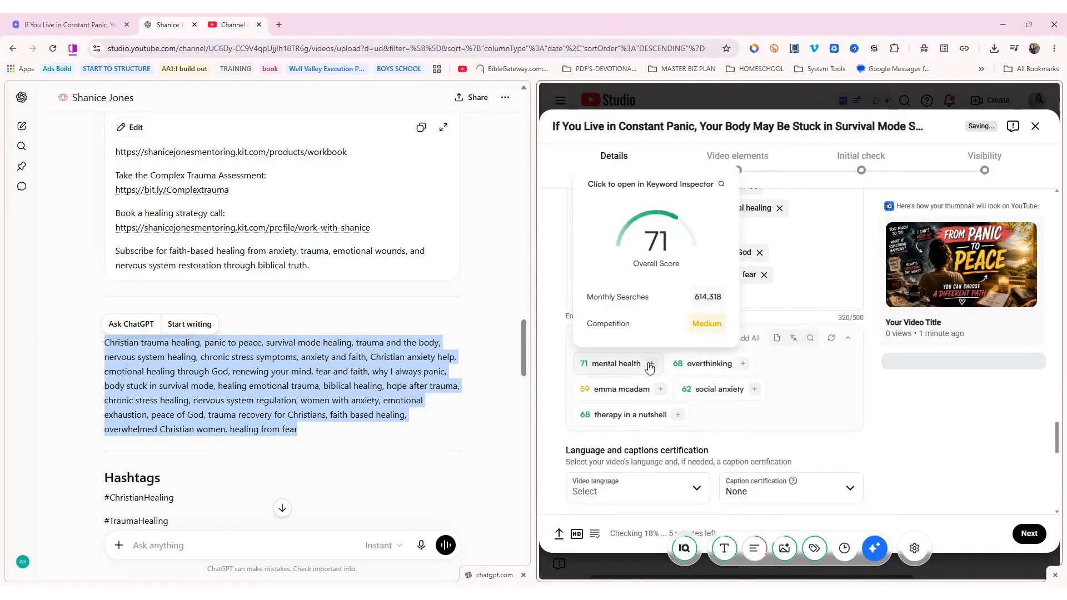
left_click(650, 364)
left_click(649, 387)
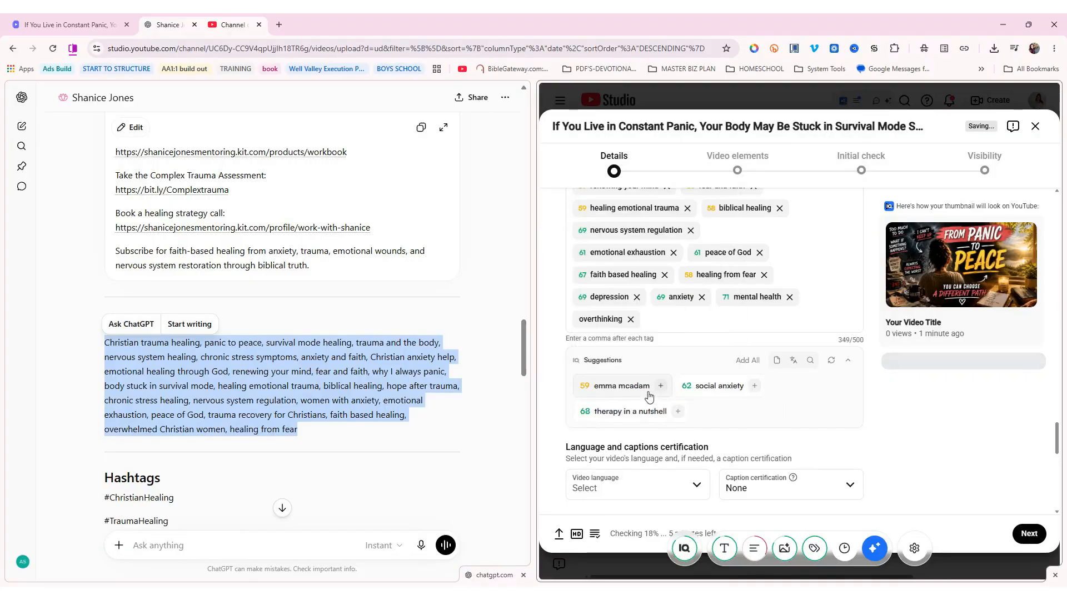
left_click(683, 411)
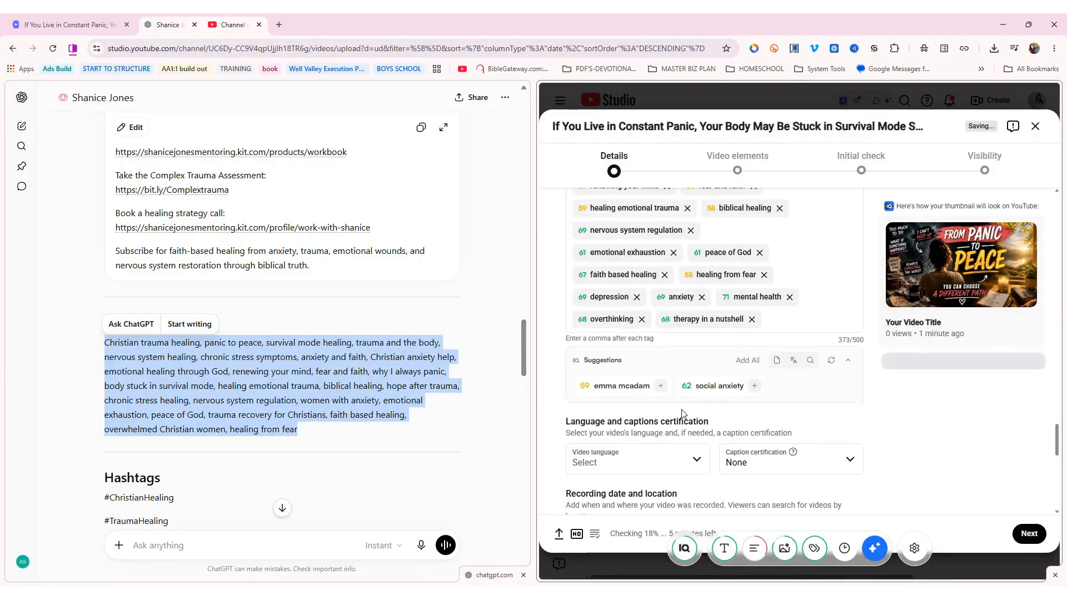
left_click(751, 388)
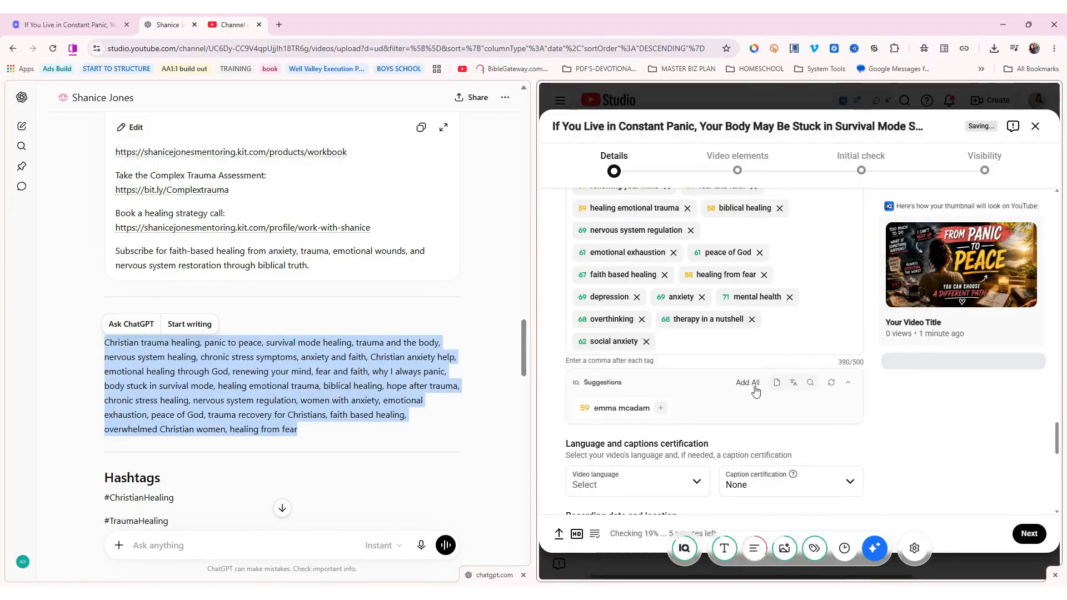
Add mental health awareness, self help, stress, nervous system reset, childhood trauma and psychology from new suggestions
left_click(830, 385)
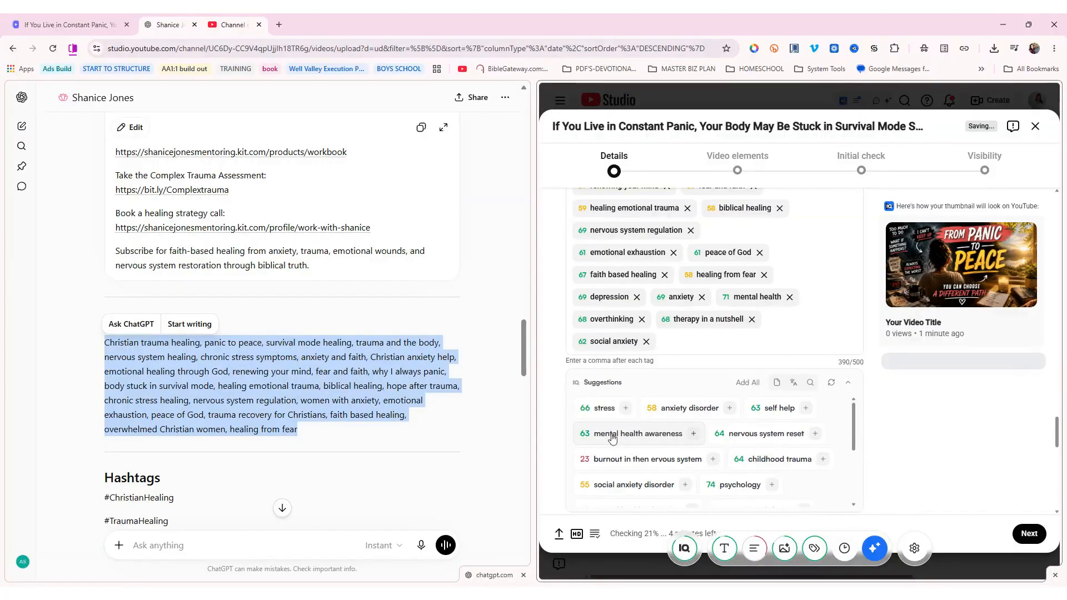
left_click(695, 433)
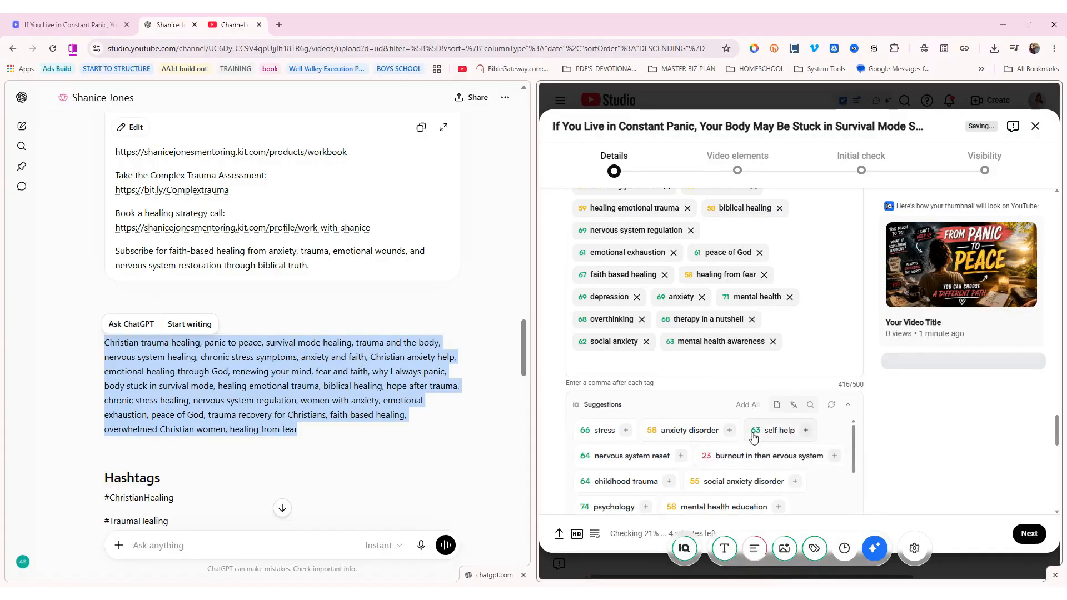
left_click(800, 433)
left_click(625, 431)
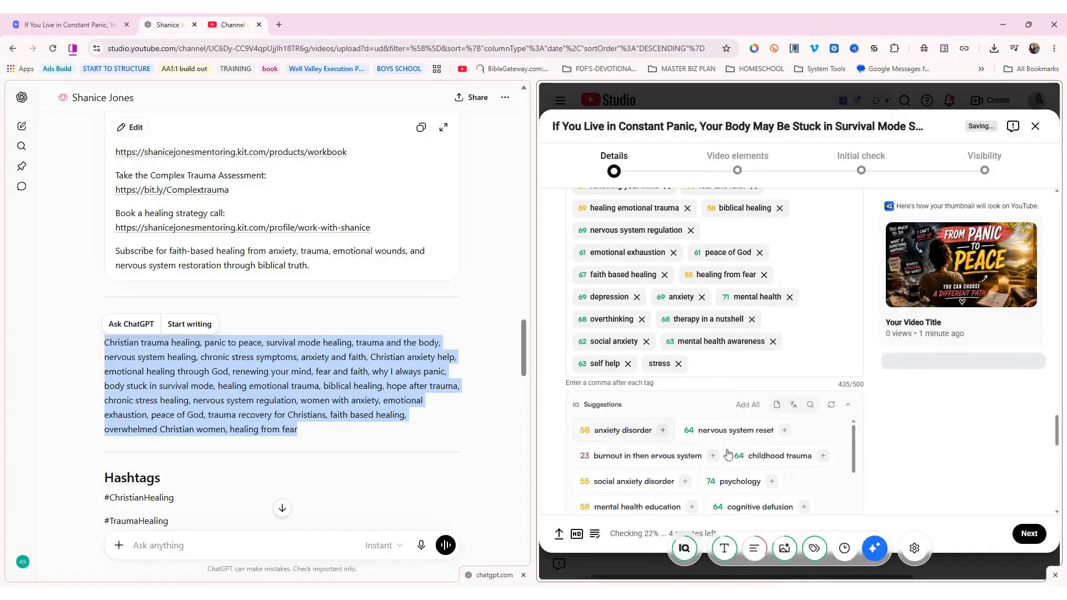
left_click(784, 433)
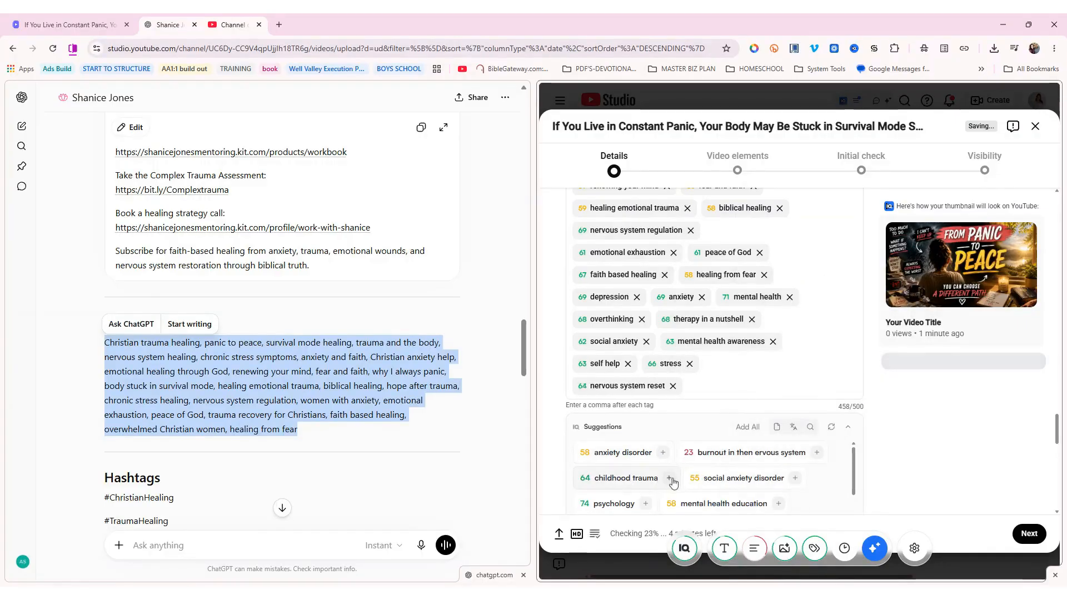
left_click(670, 479)
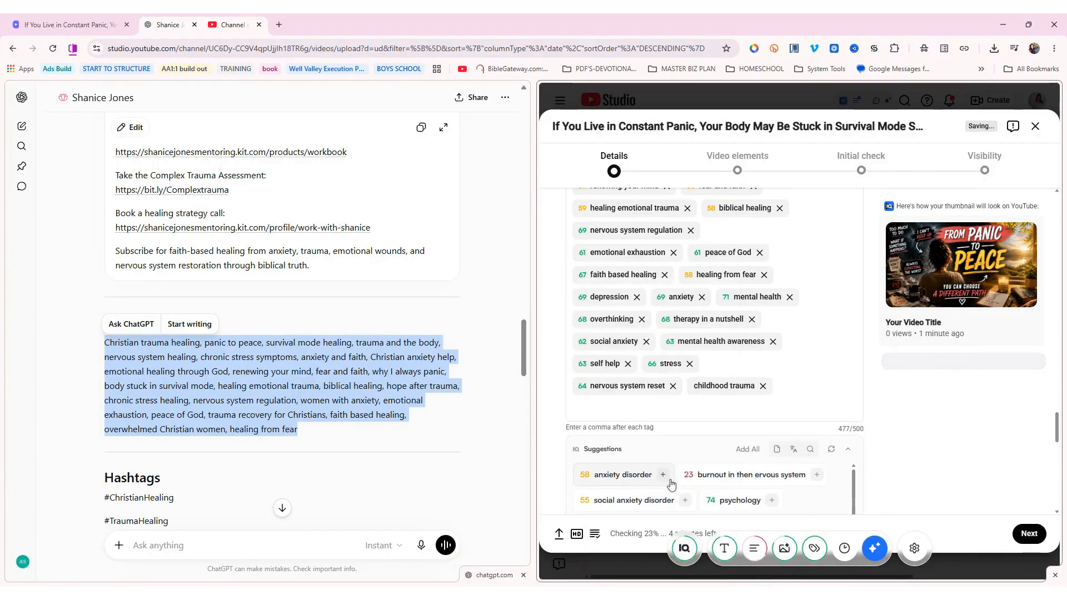
left_click(772, 501)
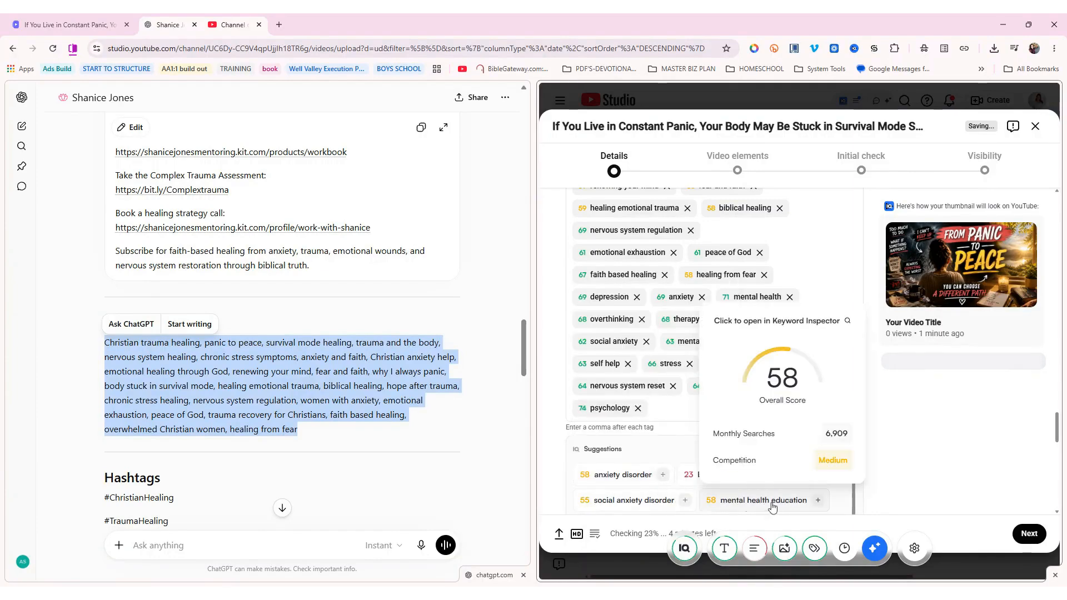
left_click(686, 501)
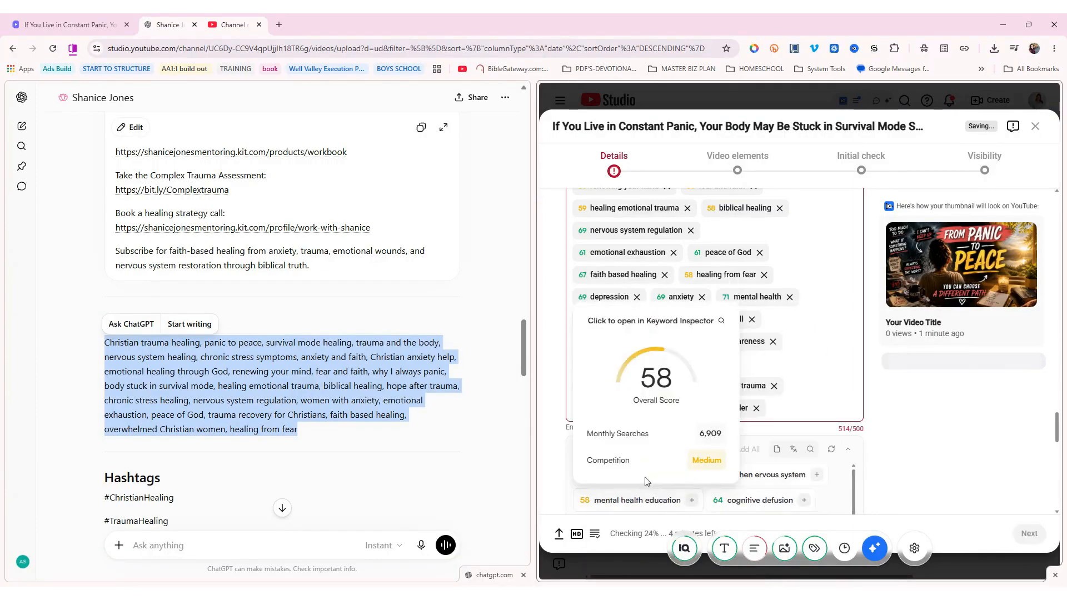
left_click(756, 409)
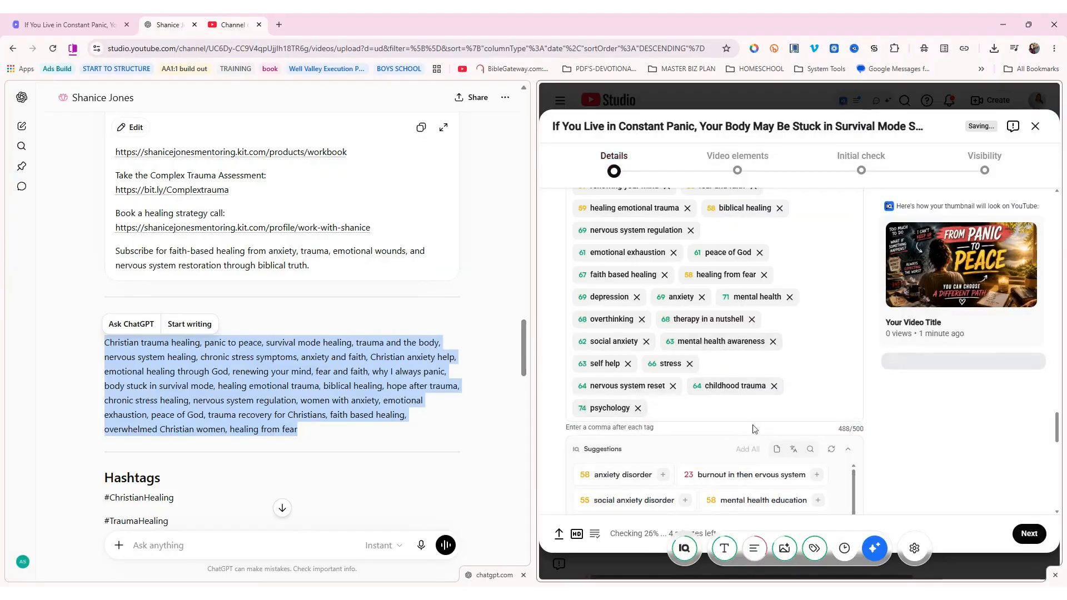
Add ptsd as a final tag, keeping tags under 500 characters
scroll(753, 424, "down", 1)
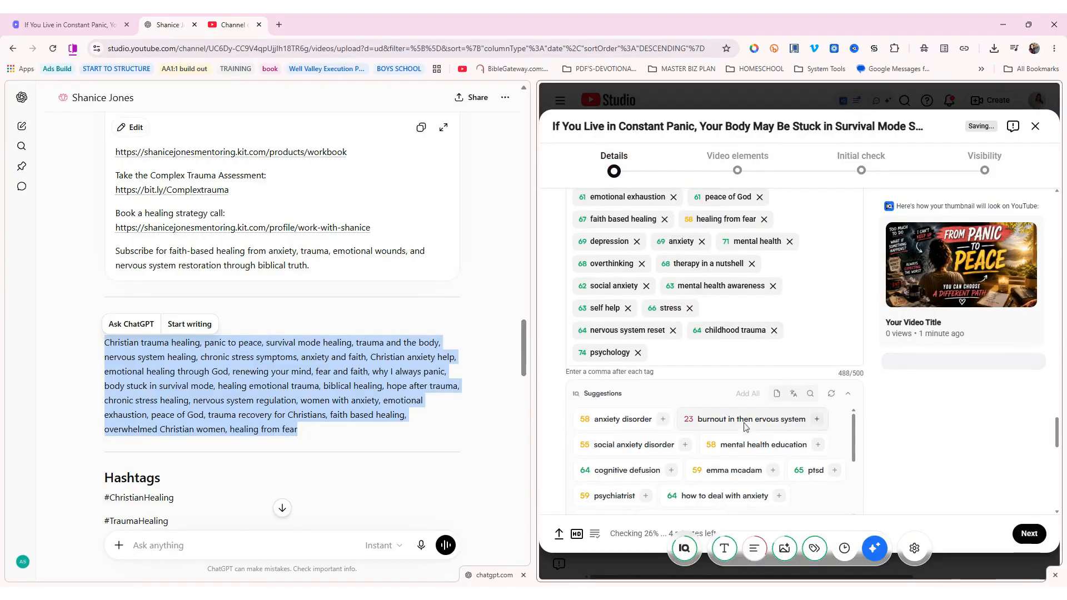
left_click(834, 470)
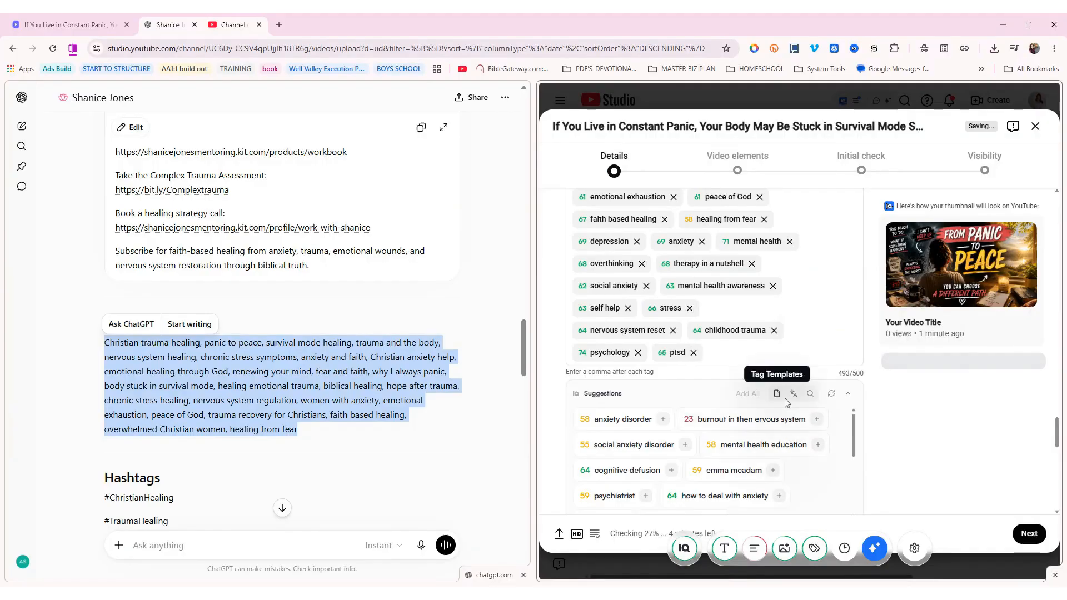
scroll(789, 389, "down", 5)
scroll(745, 381, "down", 6)
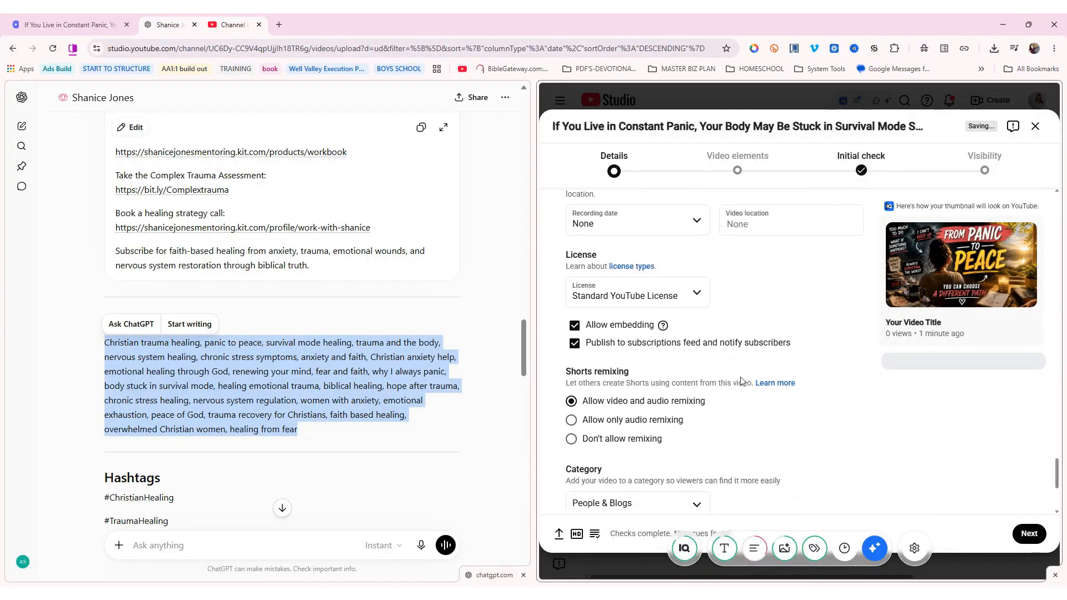
Mark the video as not made for kids and continue to Video elements
left_click(1029, 534)
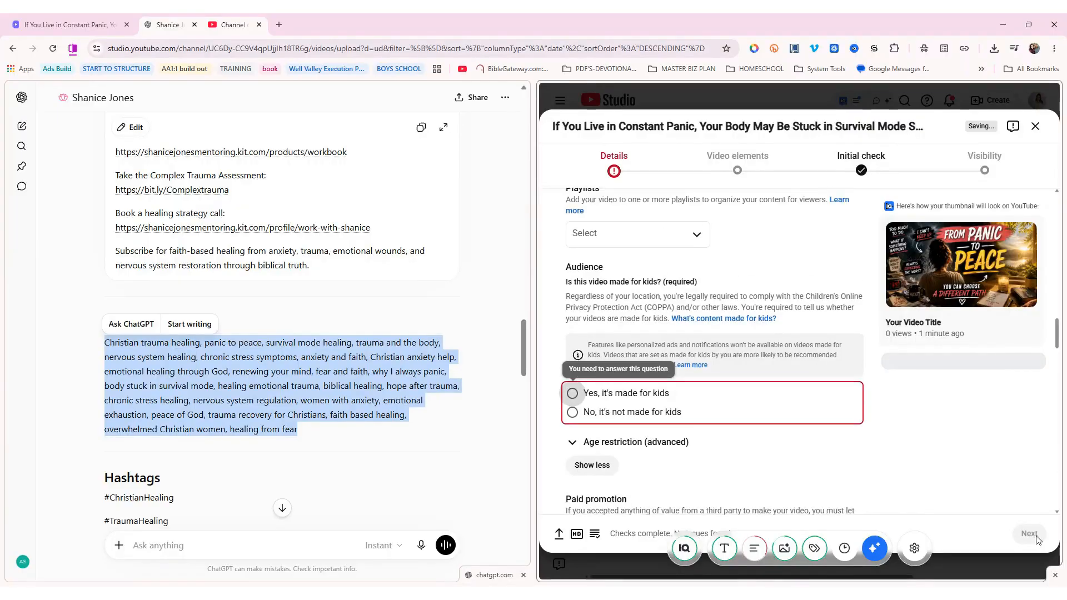
left_click(618, 414)
left_click(1029, 534)
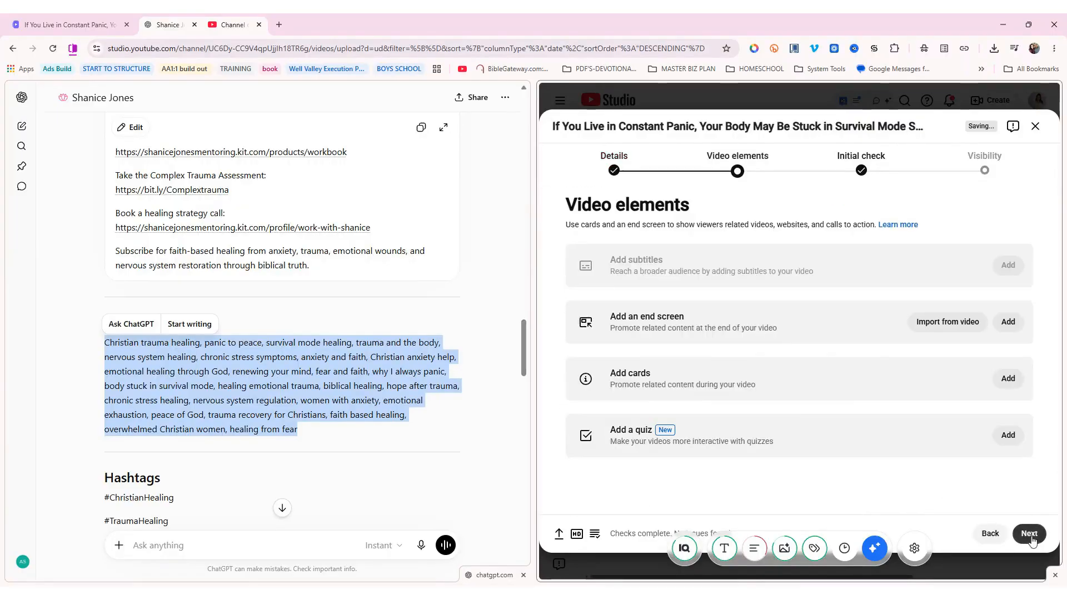
Add a one-video, one-subscribe end screen, enlarging the video and moving subscribe upper right
left_click(1007, 323)
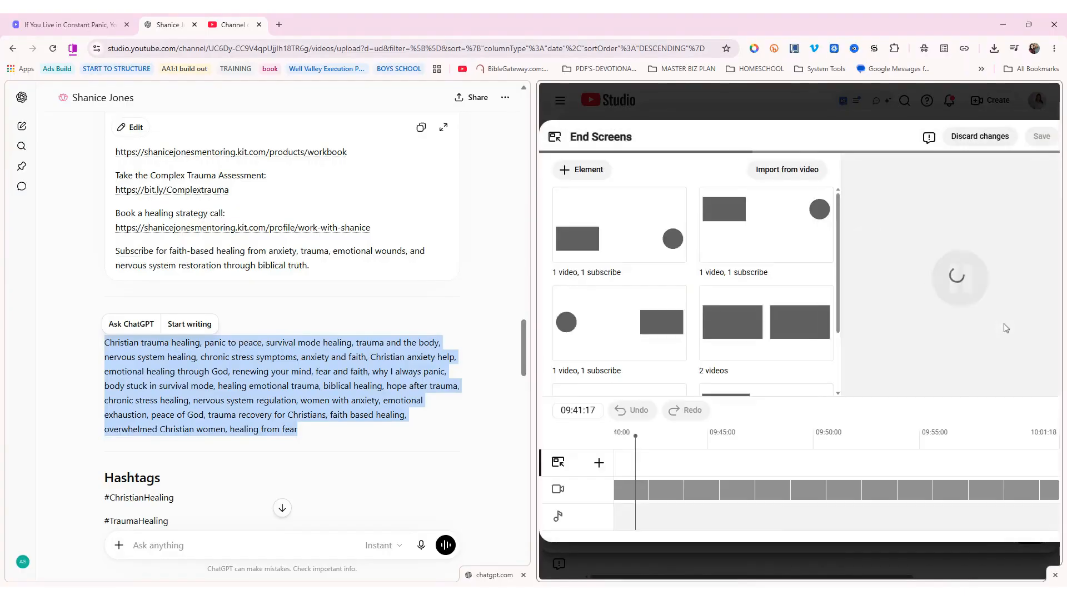
left_click(602, 248)
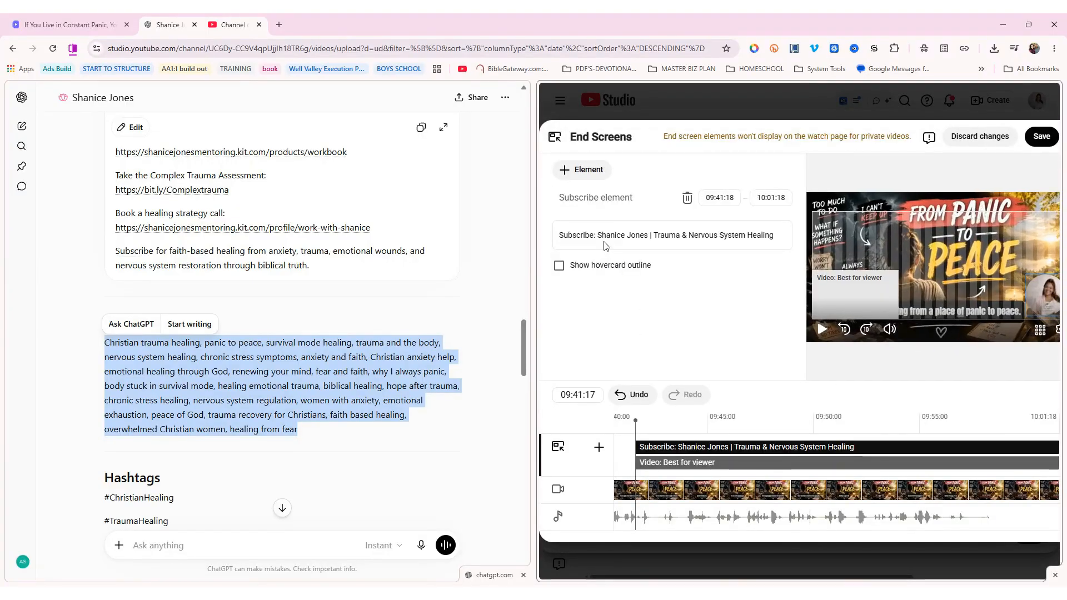
left_click(890, 284)
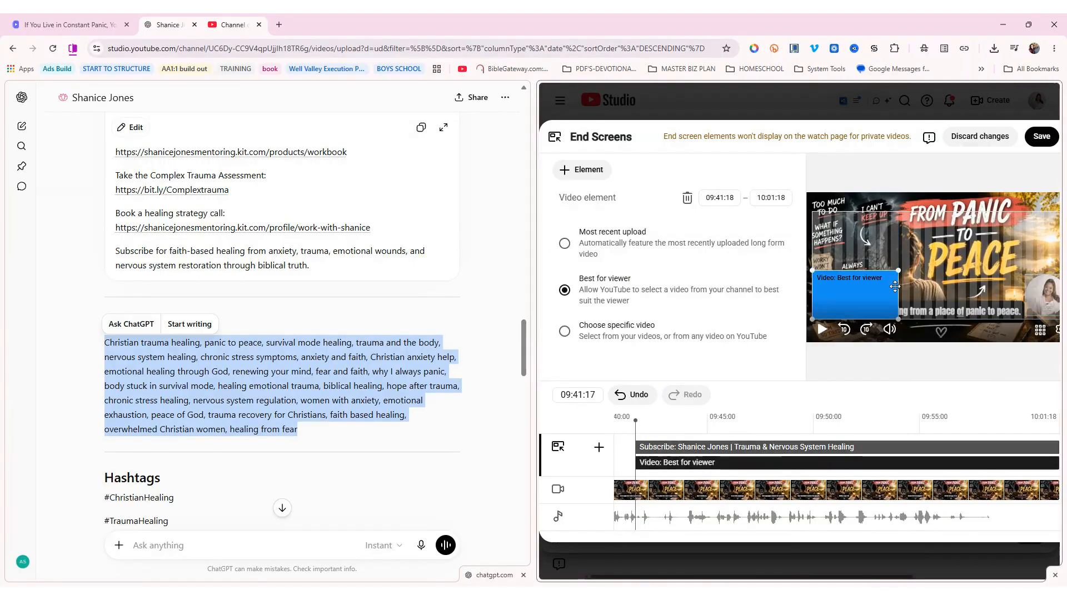
left_click_drag(898, 272, 968, 240)
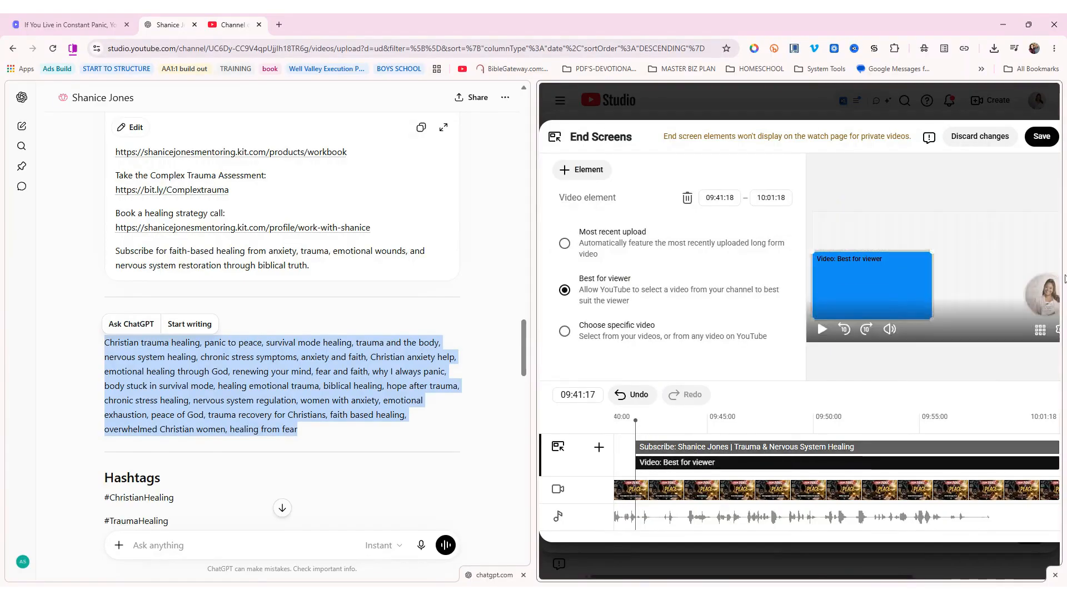
left_click(1044, 283)
left_click_drag(1025, 274, 1016, 253)
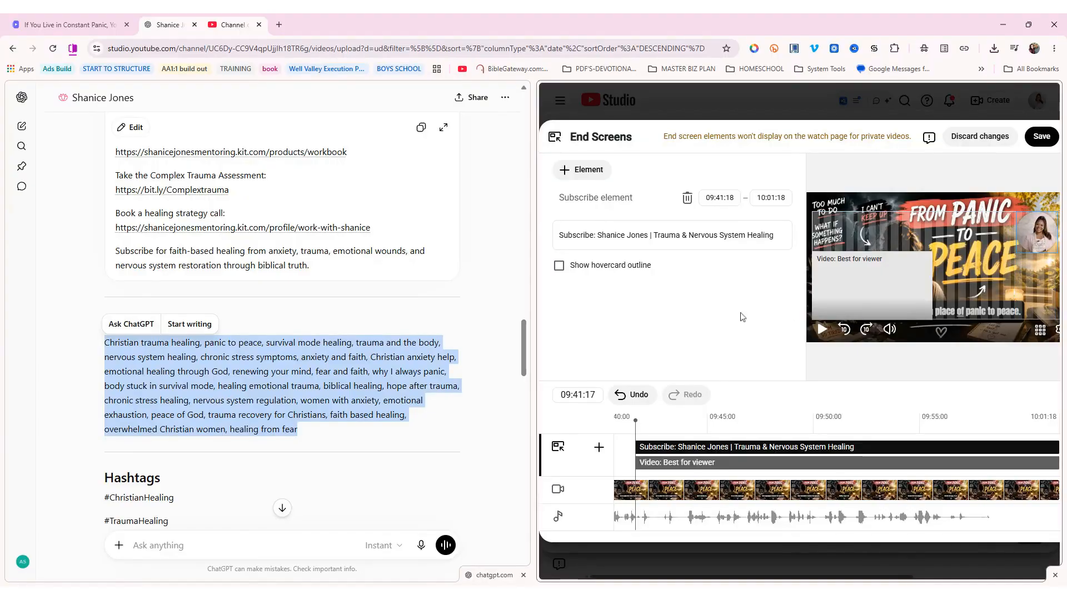
Feature the specific overthinking video in the end-screen video element and save
left_click(884, 280)
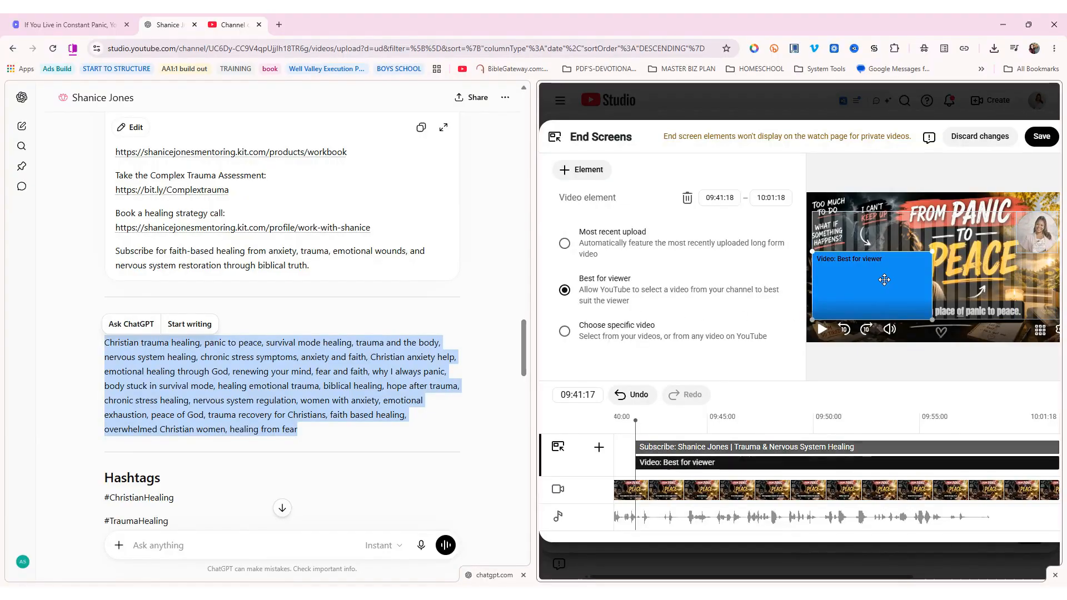
left_click(614, 328)
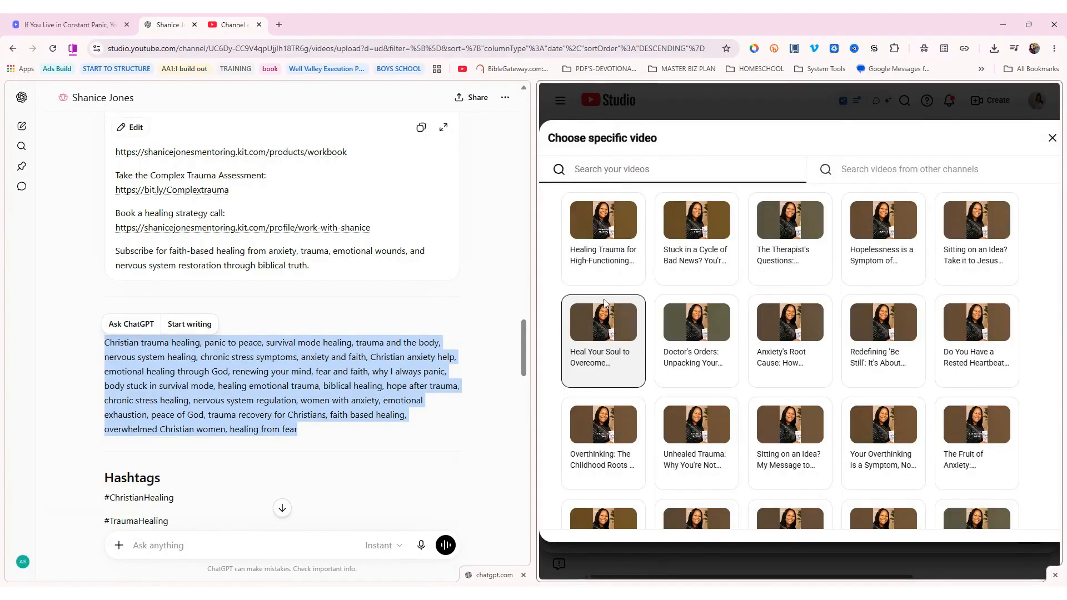
scroll(861, 334, "down", 2)
scroll(854, 368, "down", 3)
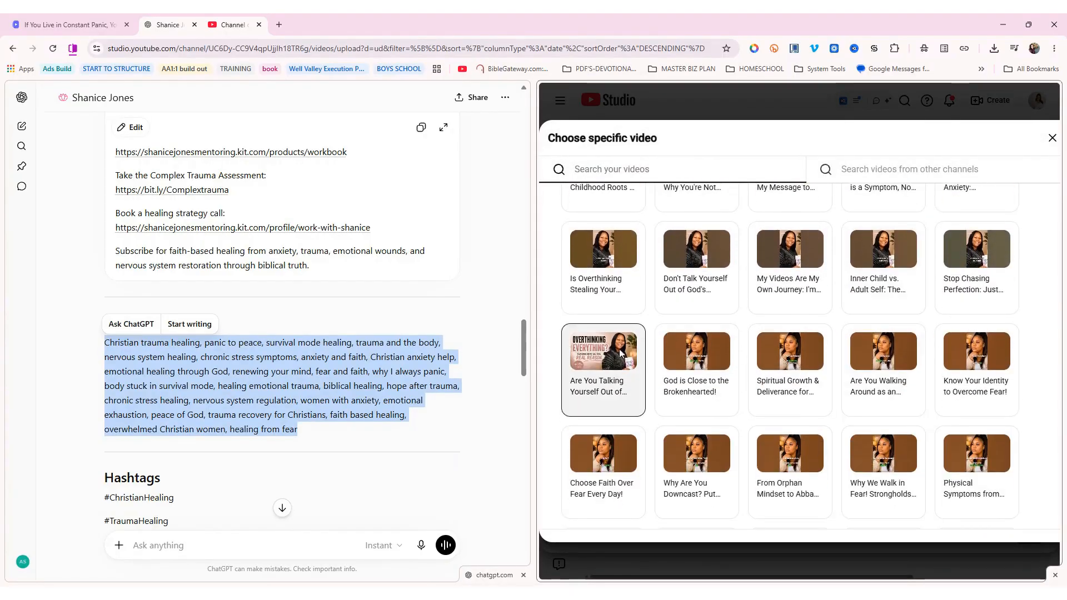
left_click(576, 358)
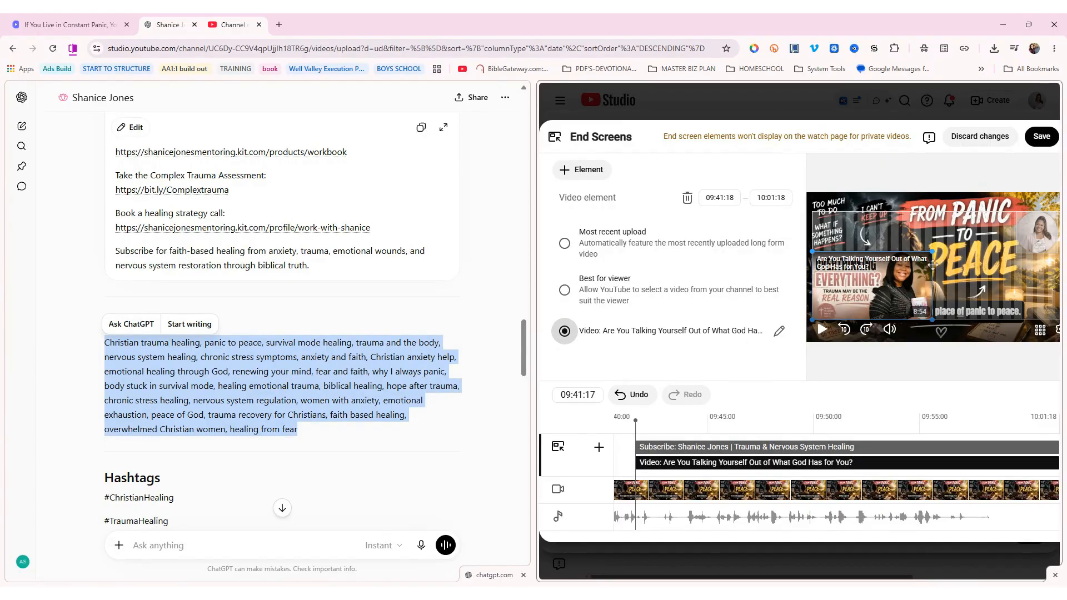
left_click(1041, 136)
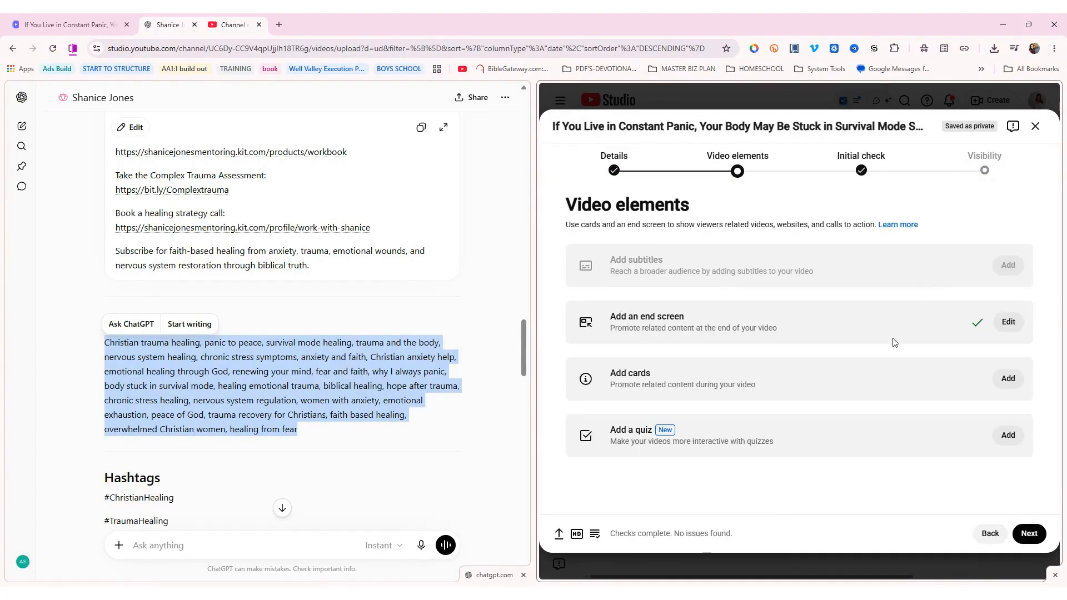
Add a card at 05:18:06 linking to the overthinking video
left_click(1008, 380)
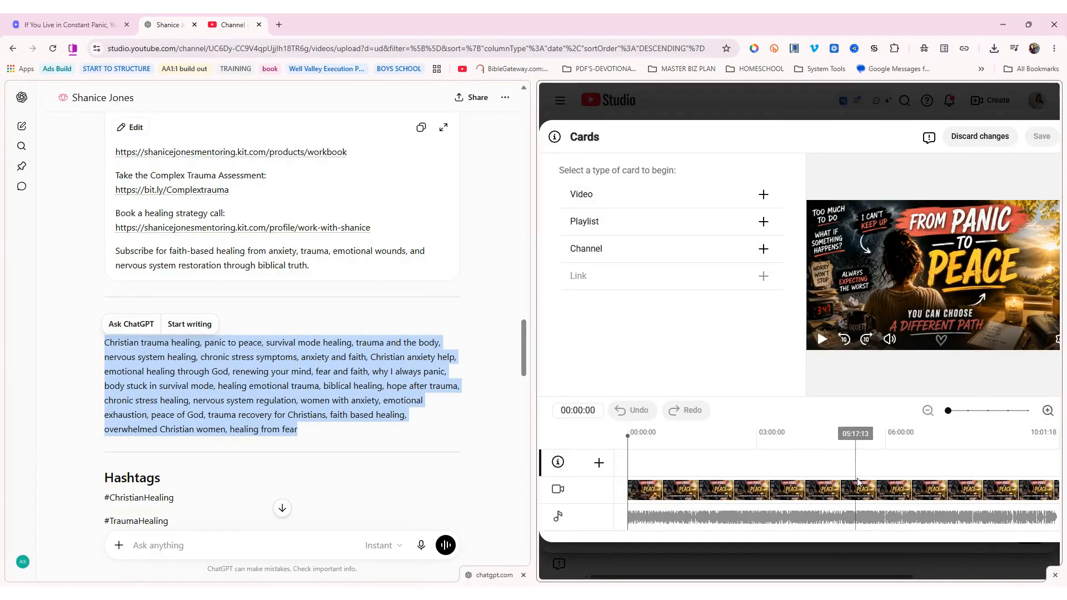
left_click(856, 436)
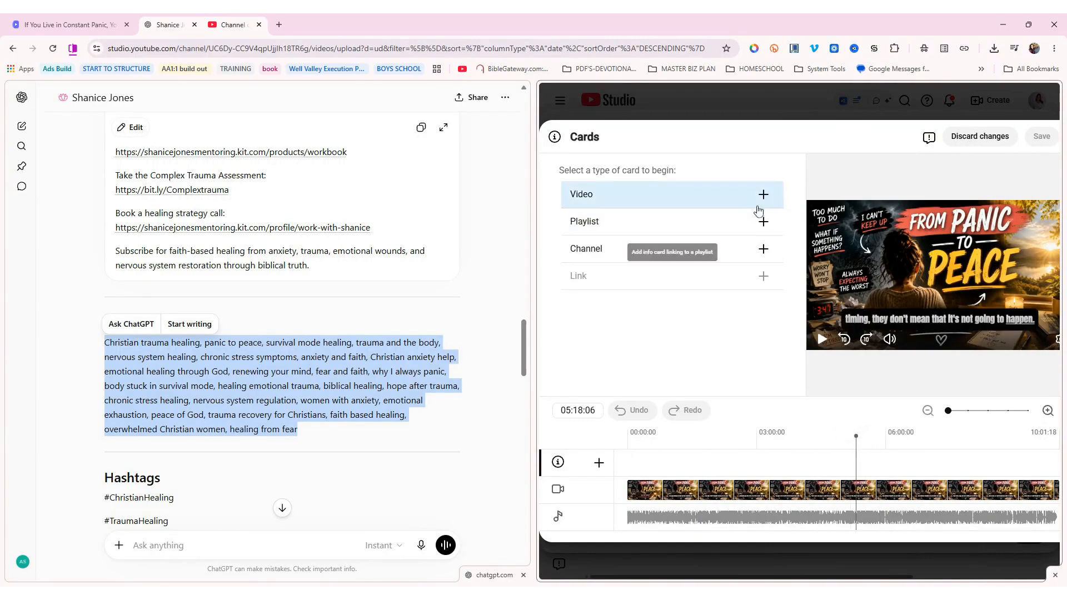
left_click(763, 194)
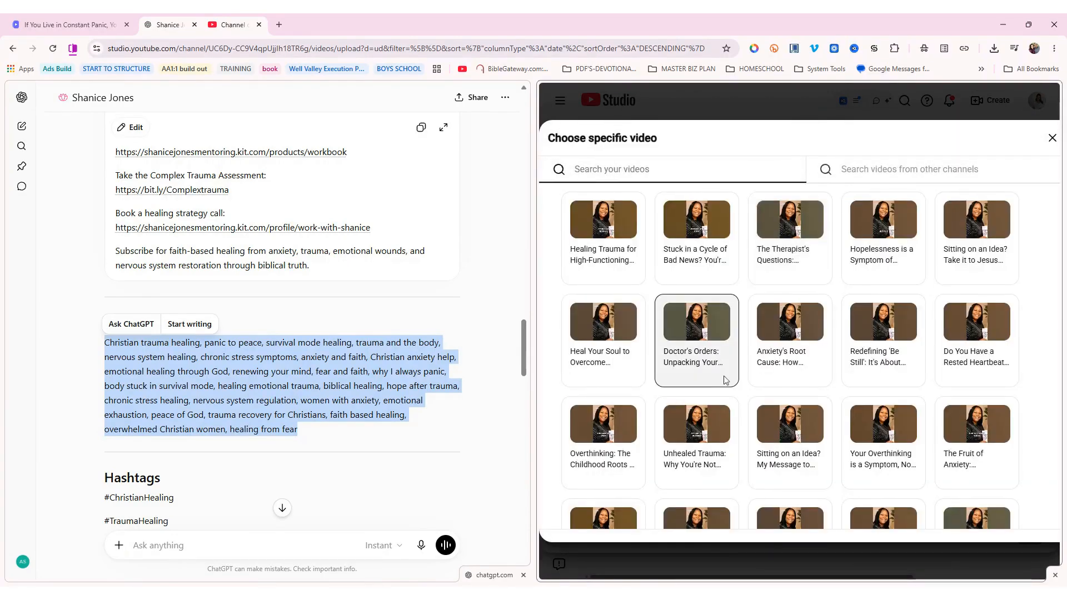
scroll(689, 333, "down", 6)
left_click(627, 307)
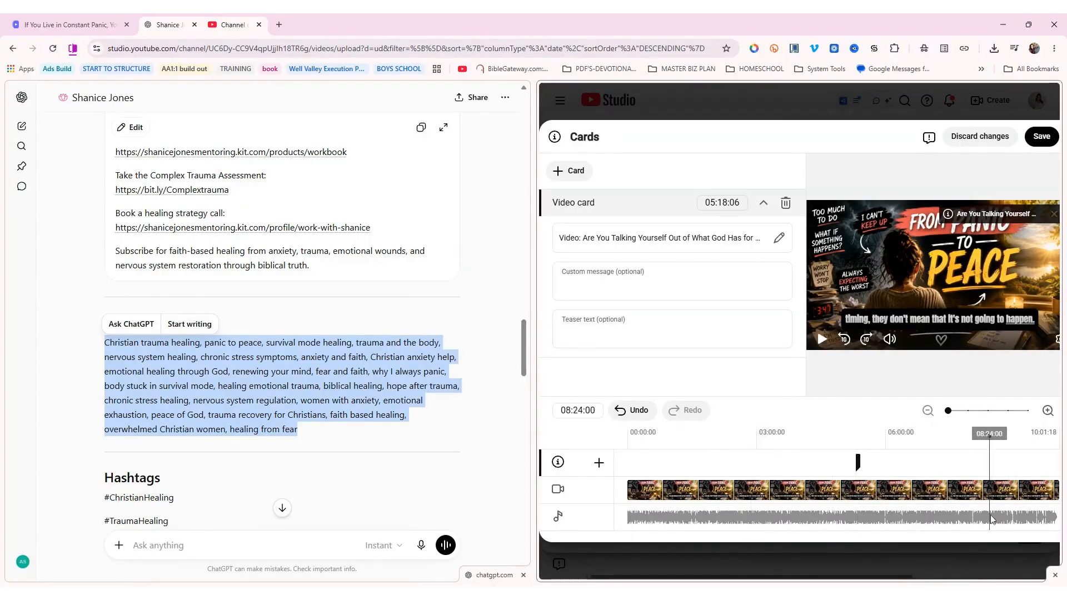
Add a Healing Trauma God's Way playlist card at 08:07:00, then copy the seven hashtags from ChatGPT
left_click(1033, 483)
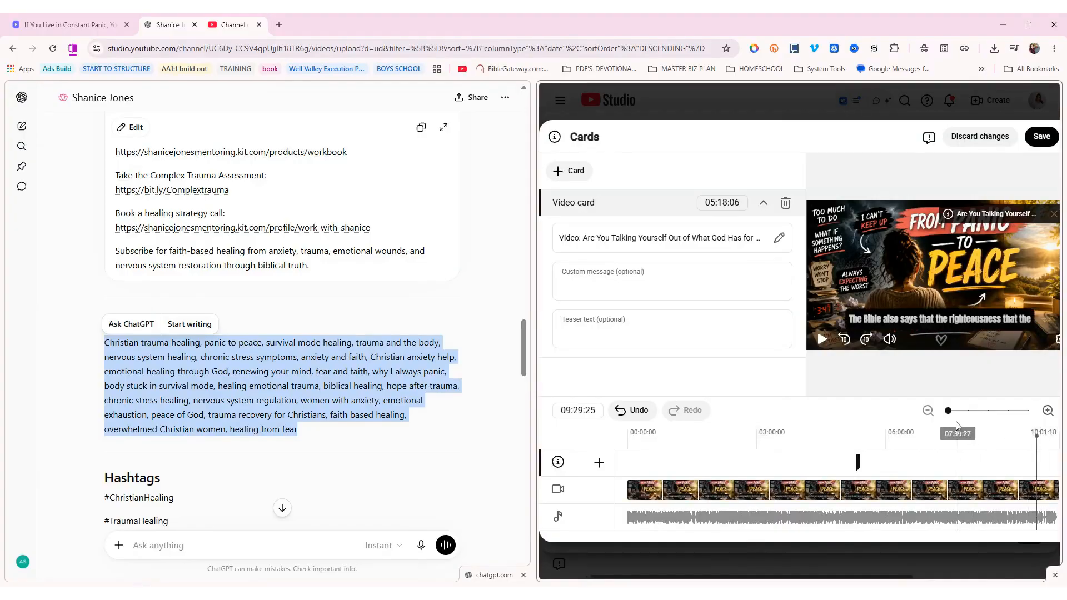
left_click(928, 462)
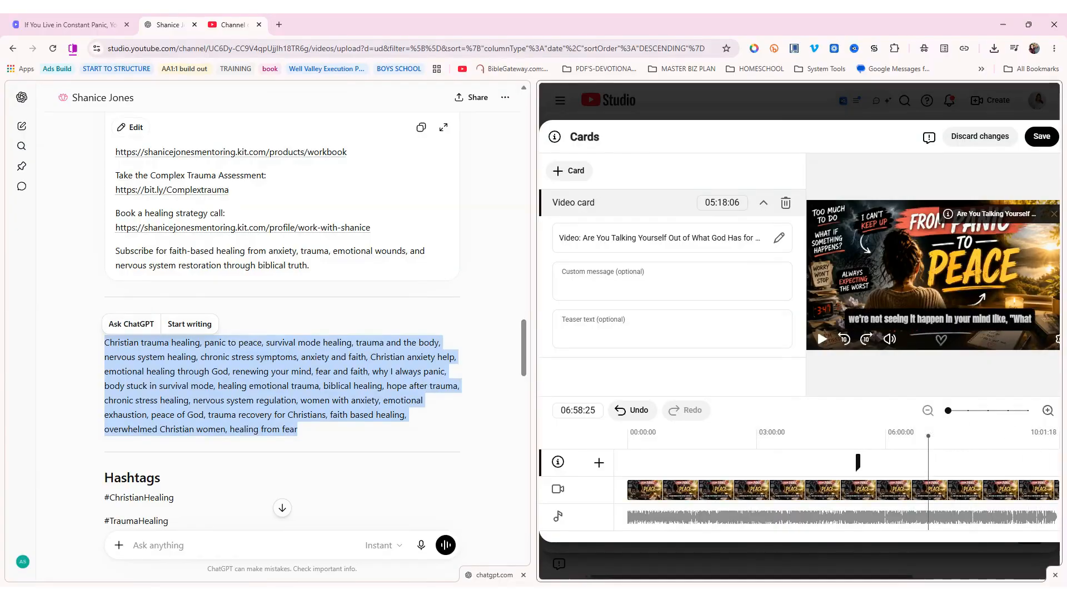
left_click(977, 461)
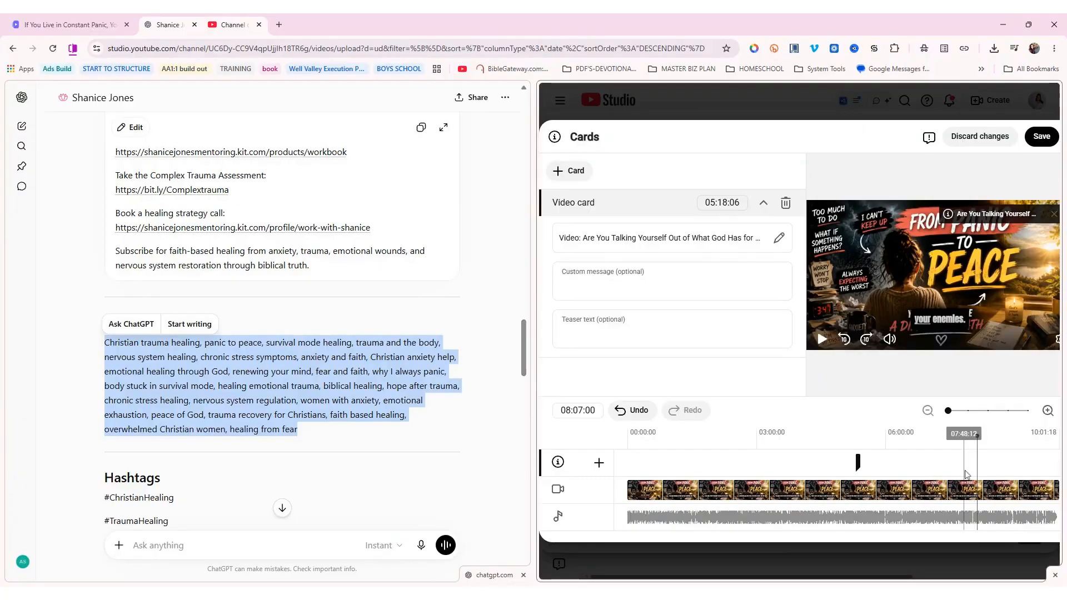
left_click(568, 172)
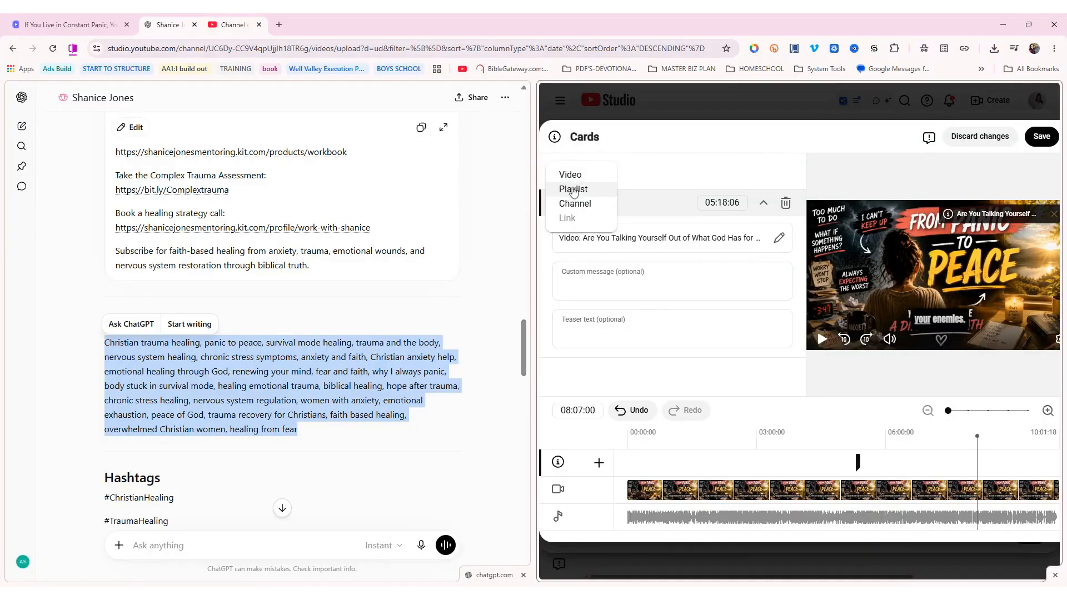
left_click(574, 190)
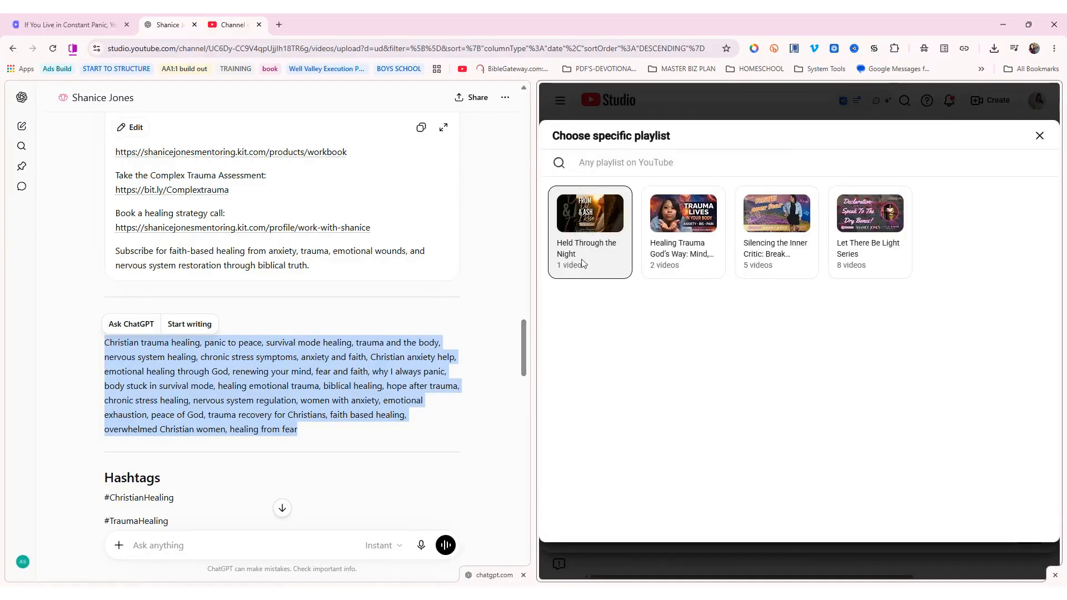
left_click(719, 265)
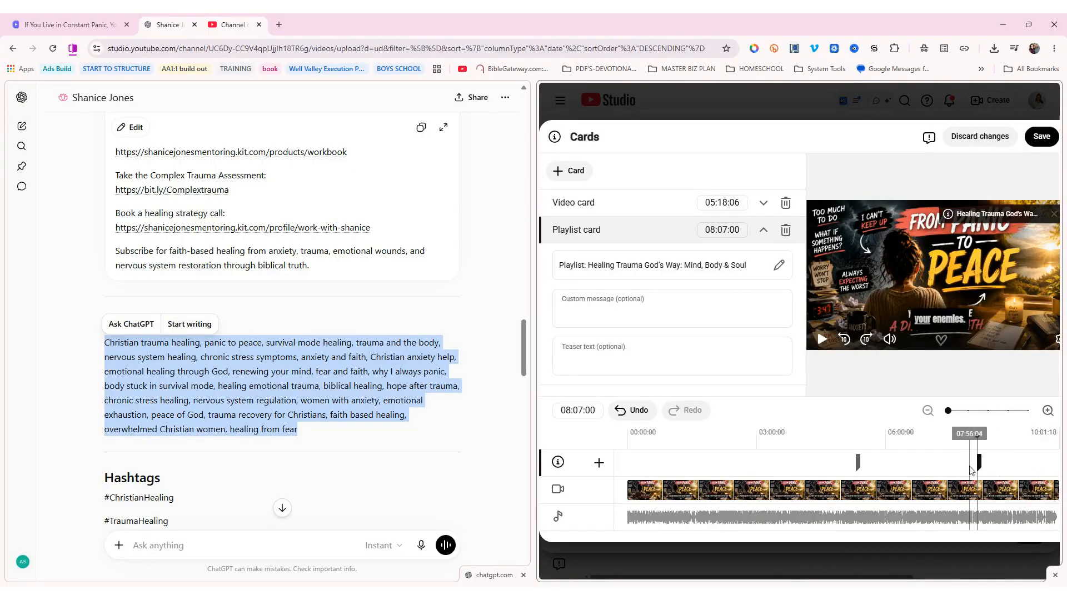
left_click(689, 464)
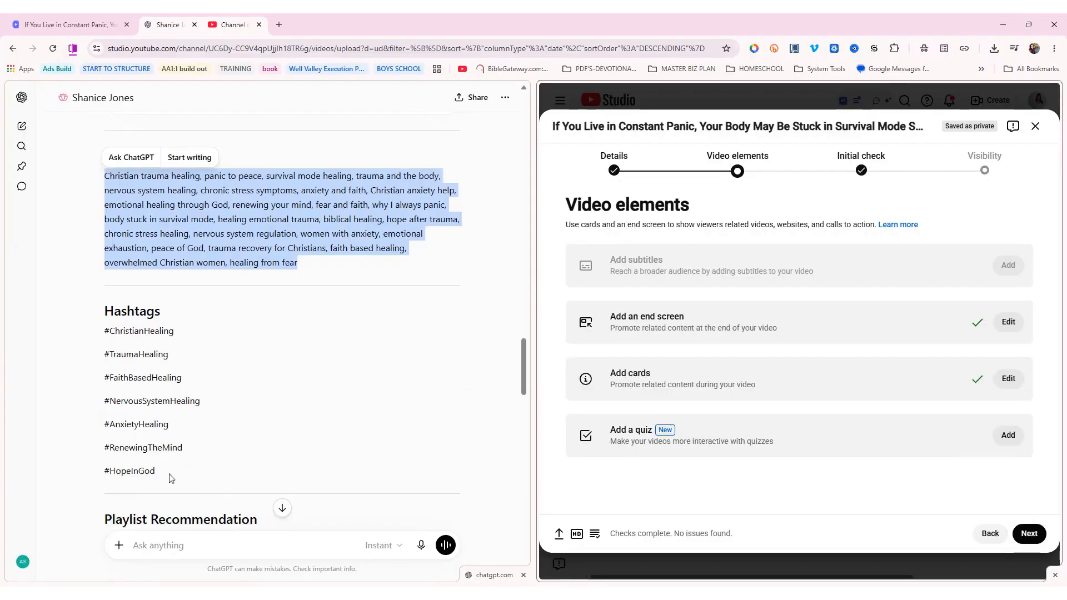
left_click_drag(171, 478, 141, 346)
key("ctrl+c")
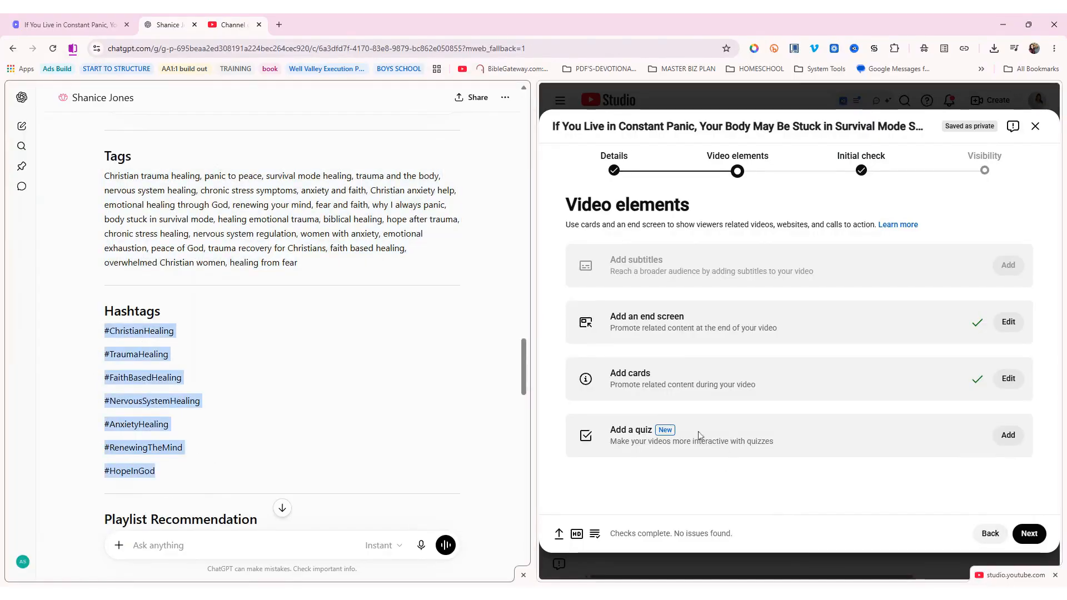
Paste the seven copied hashtags at the end of the video description
left_click(977, 534)
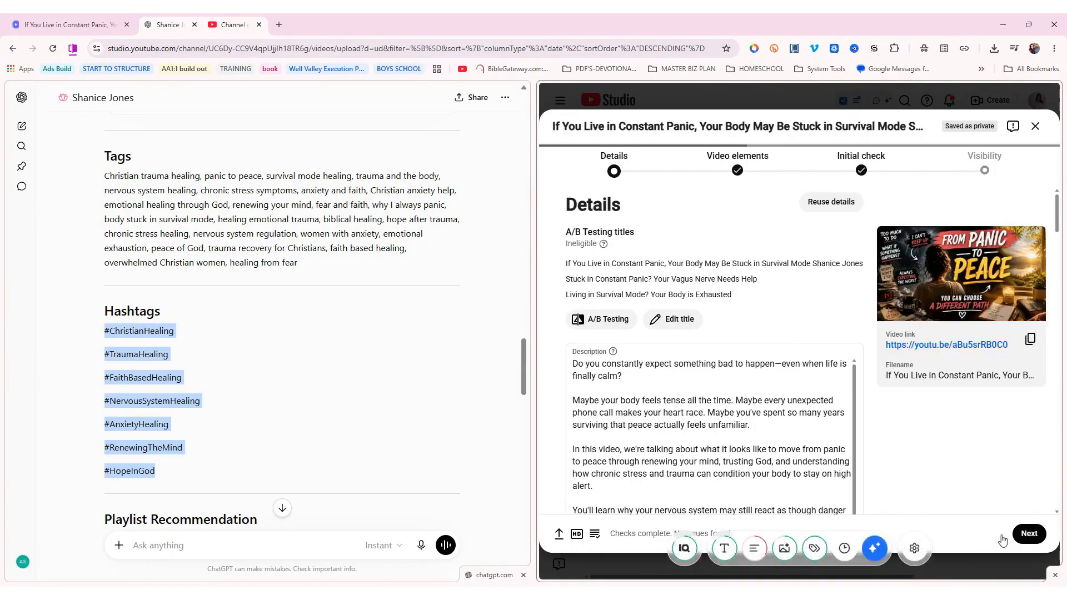
scroll(675, 416, "down", 10)
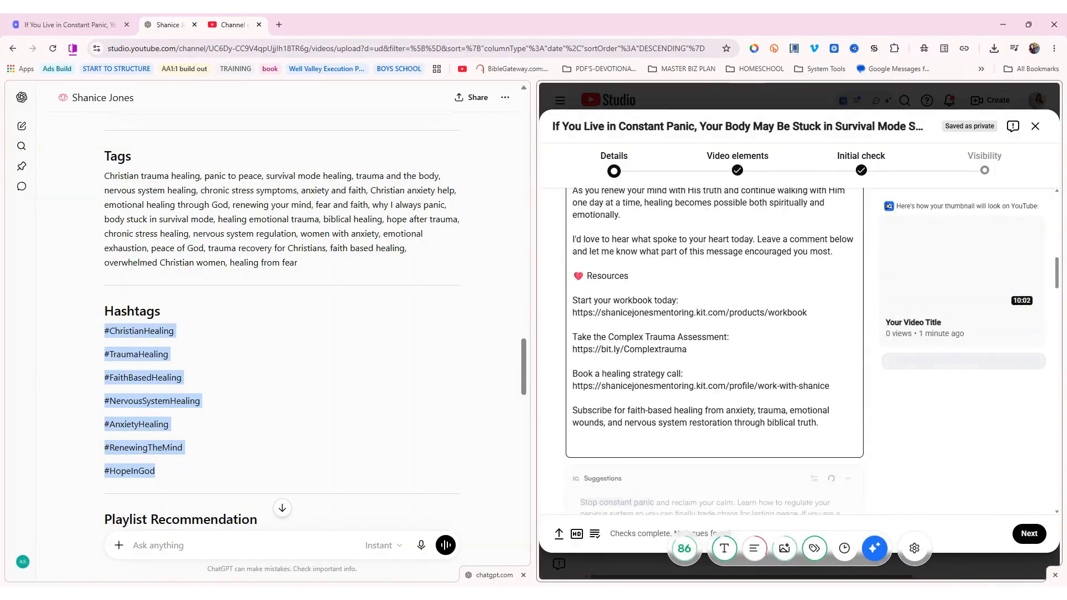
scroll(622, 284, "up", 1)
left_click(820, 313)
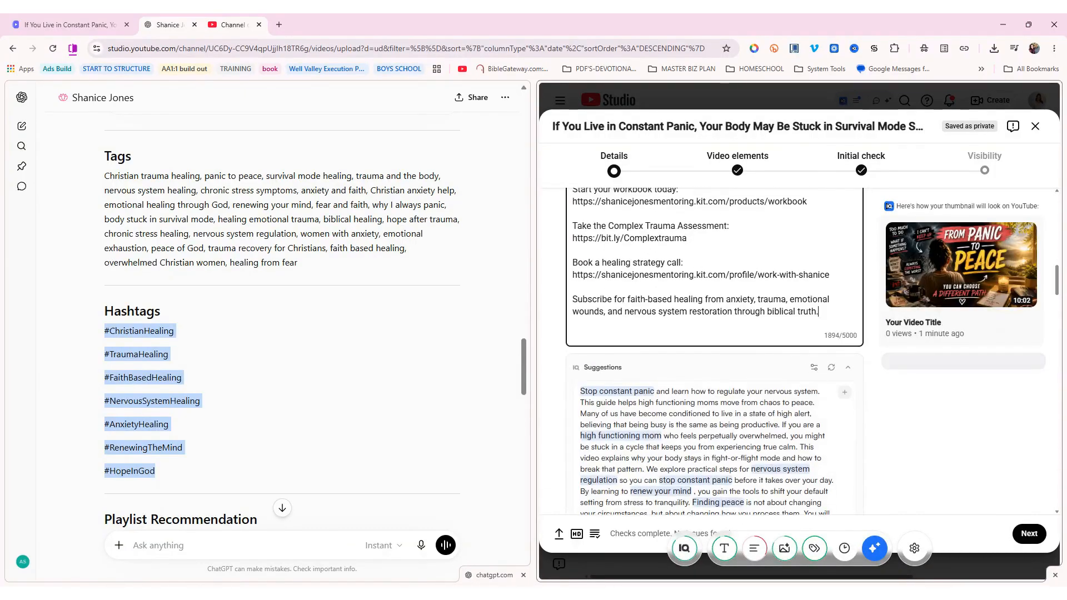
key("ctrl+v")
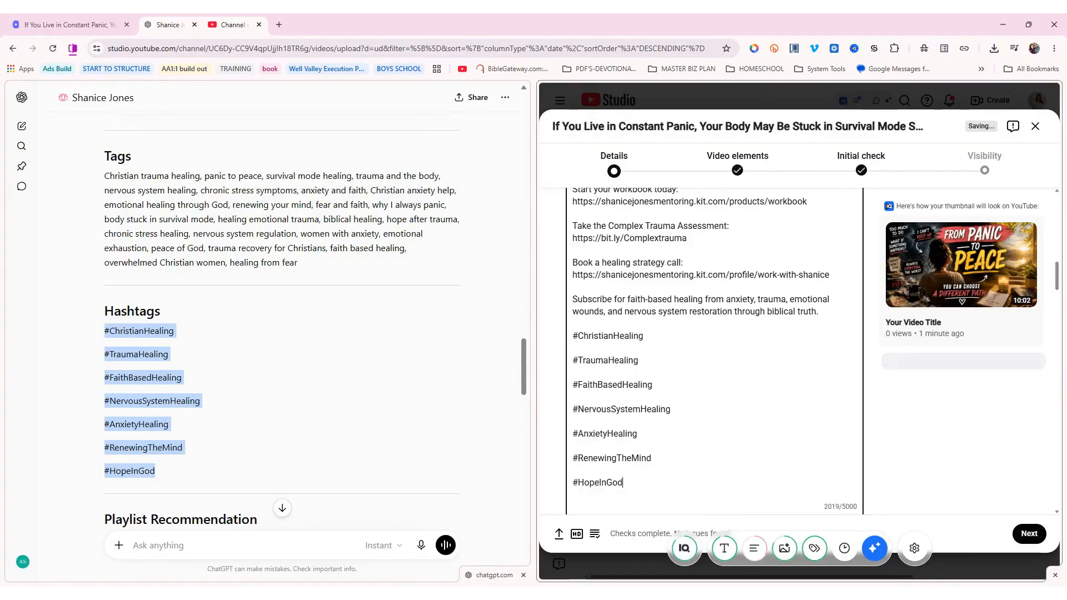
Review the remaining details and continue to the Visibility step
scroll(205, 371, "down", 1)
scroll(205, 370, "down", 4)
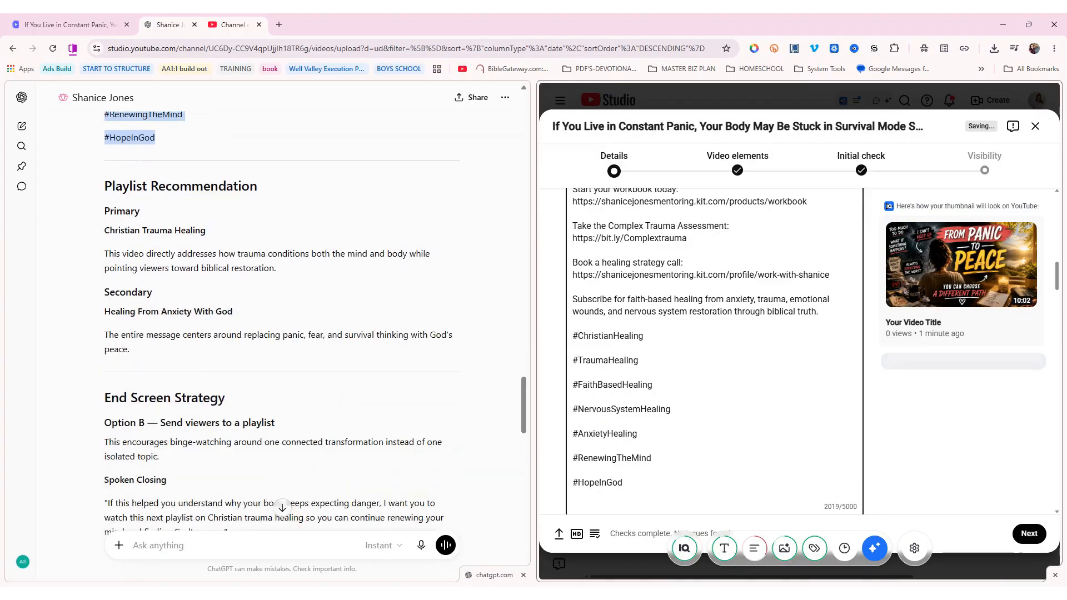
scroll(204, 372, "down", 2)
scroll(204, 374, "down", 6)
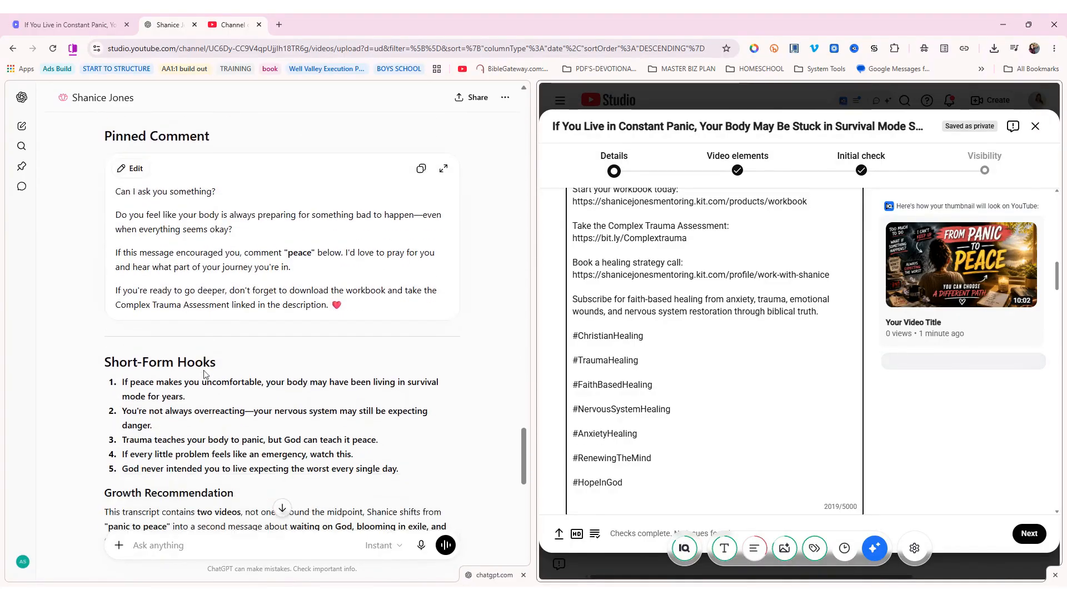
scroll(203, 374, "down", 1)
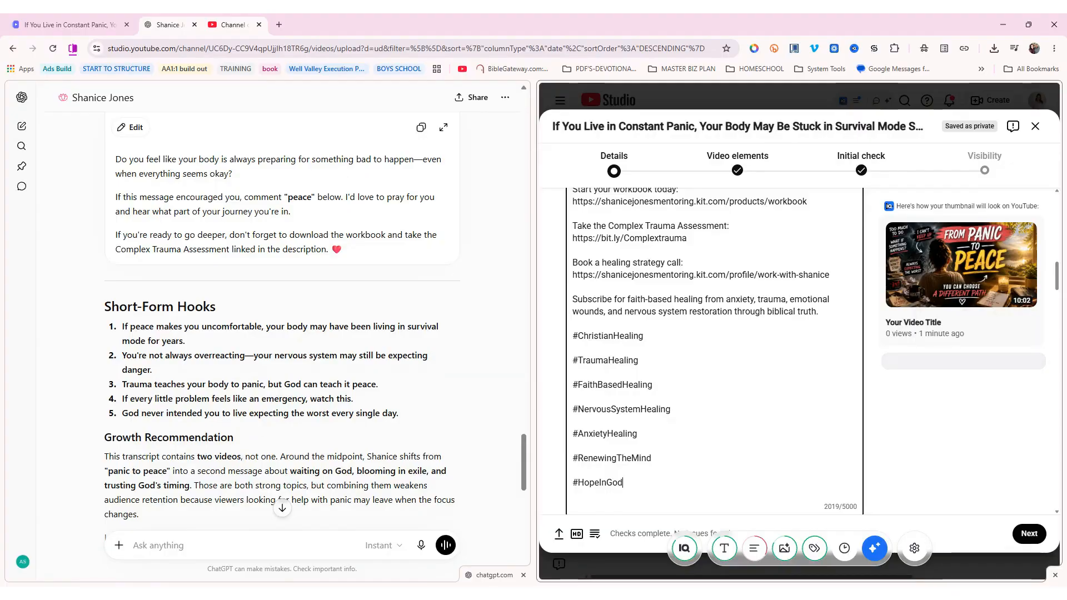
scroll(256, 429, "down", 7)
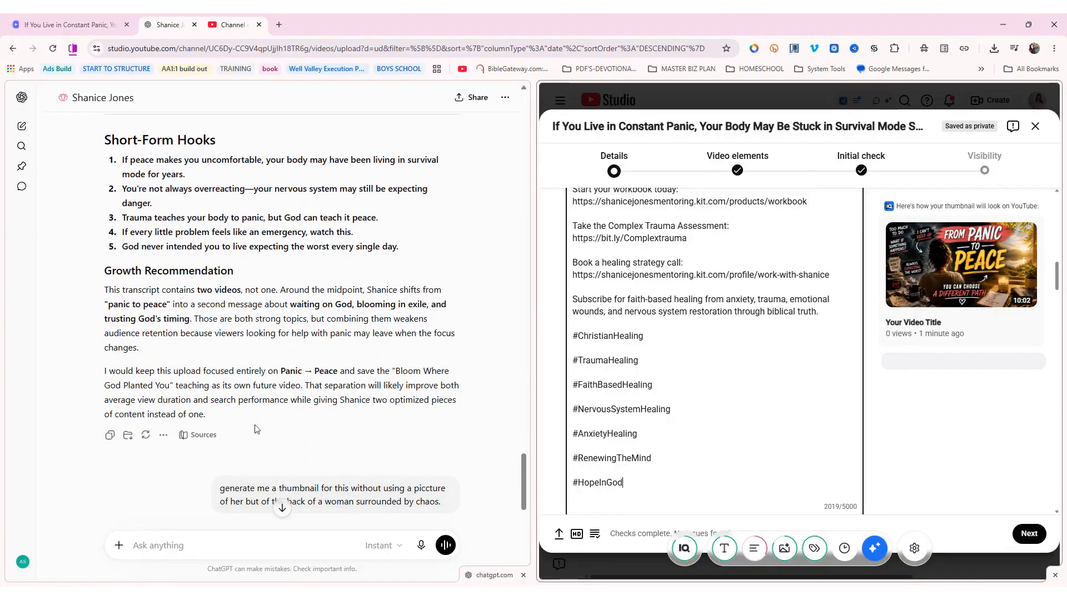
scroll(255, 429, "up", 5)
scroll(256, 429, "up", 5)
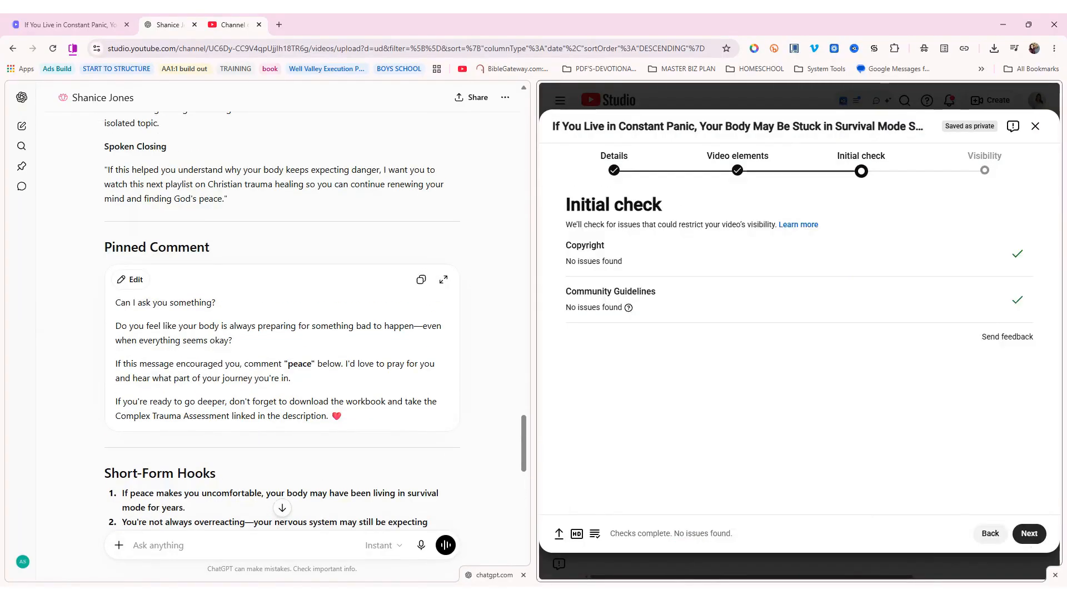
left_click(1028, 533)
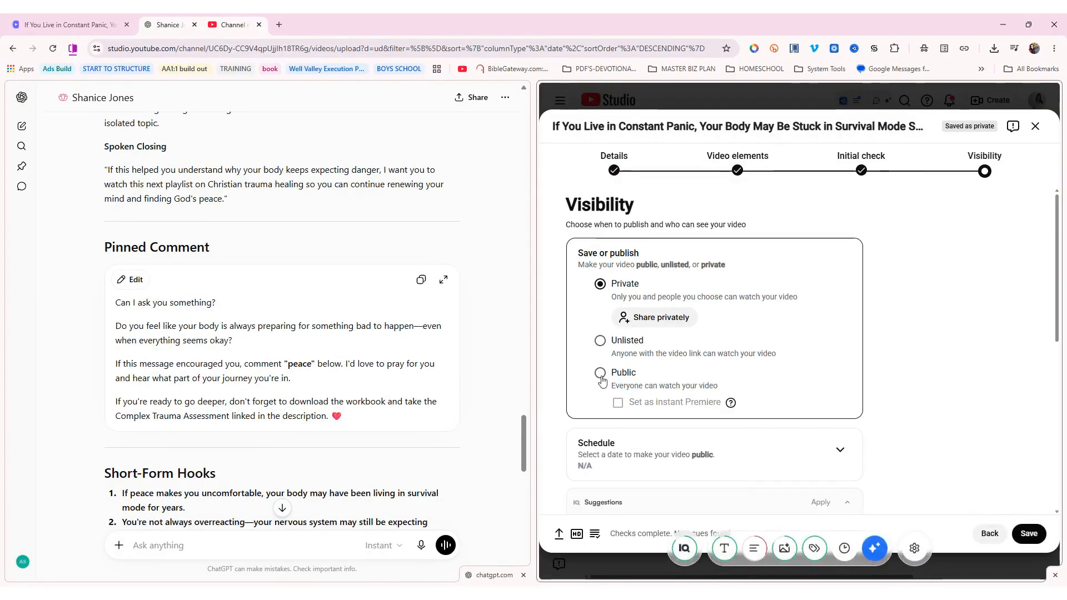
Make the video Public and expand the scheduling options
scroll(674, 388, "down", 3)
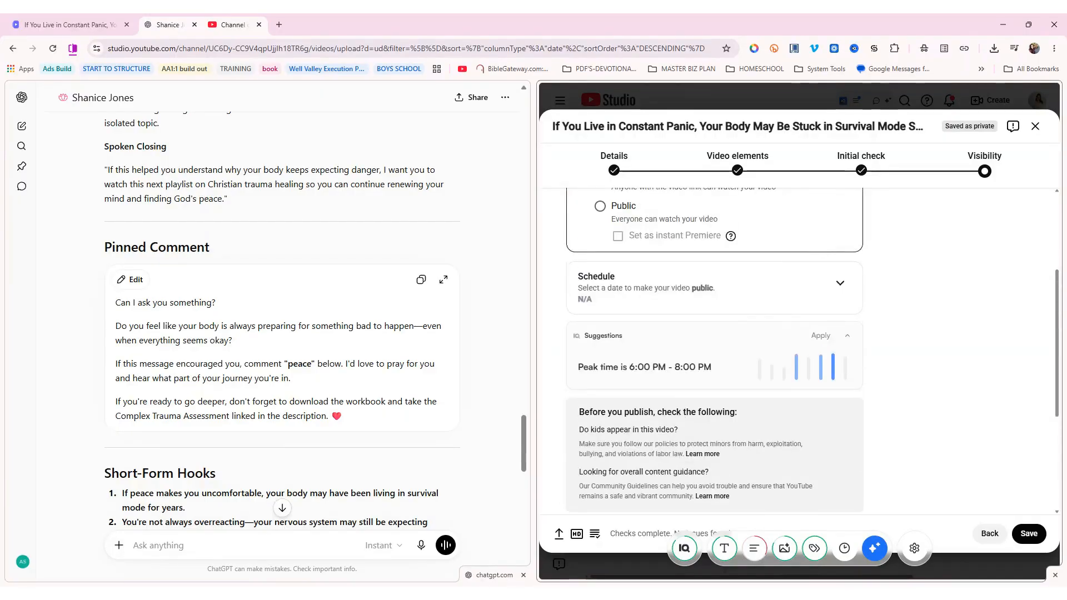
scroll(680, 407, "up", 1)
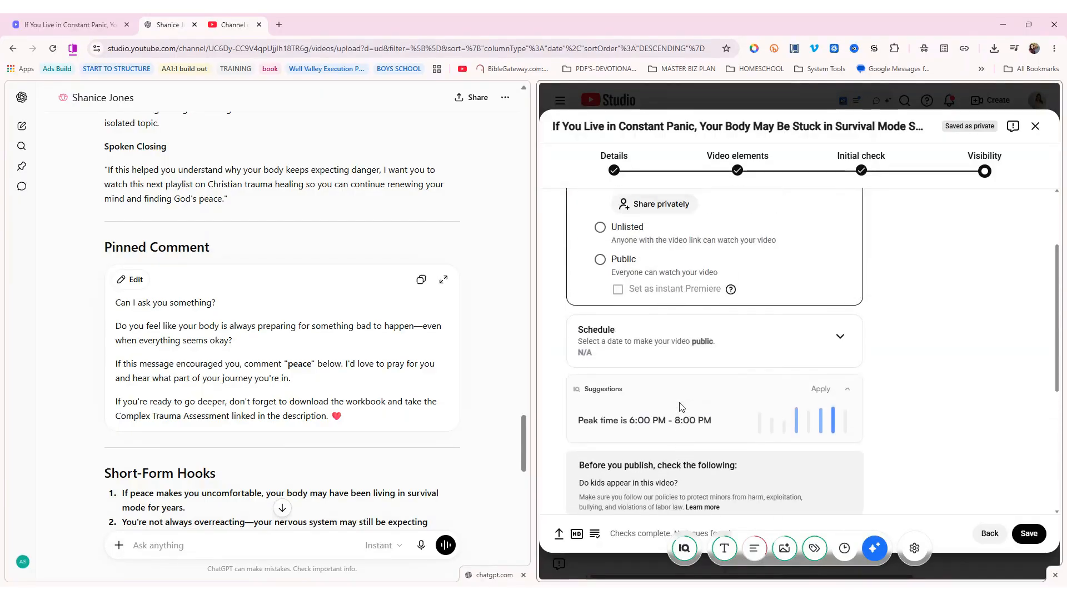
scroll(680, 407, "up", 1)
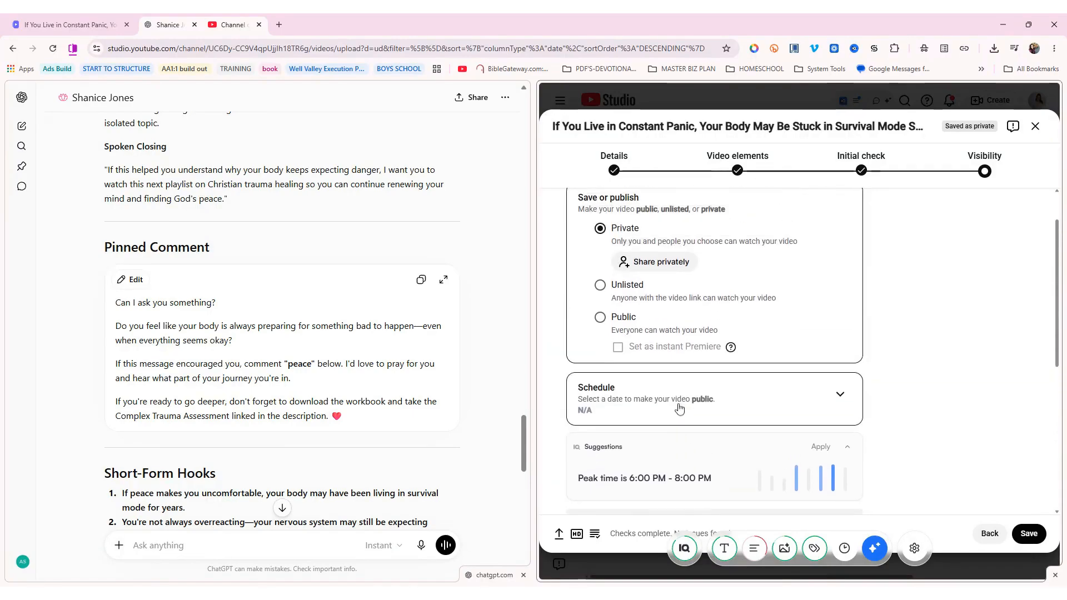
left_click(599, 319)
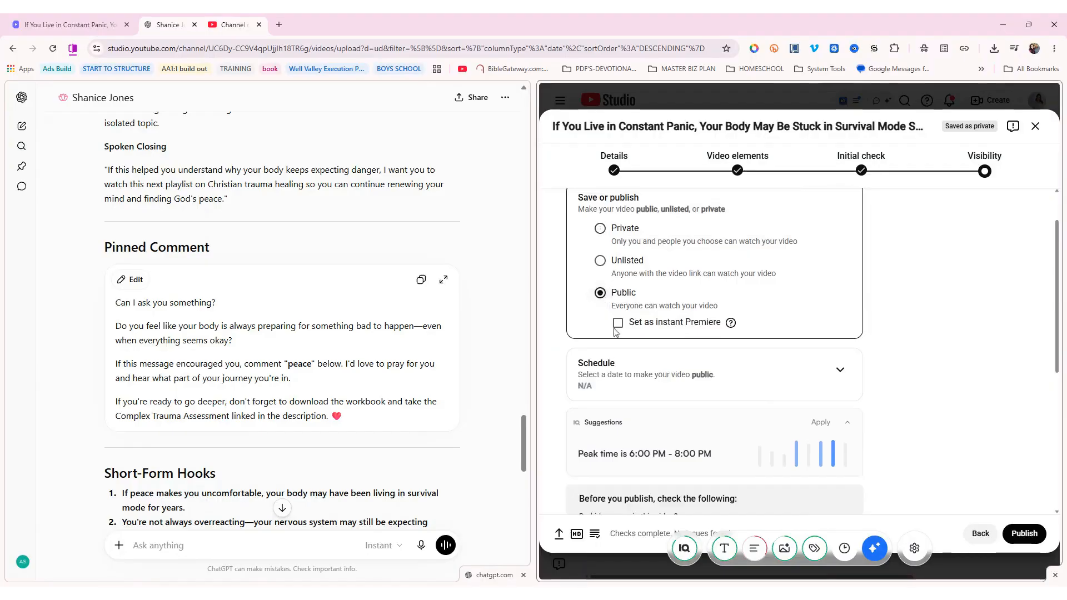
left_click(839, 369)
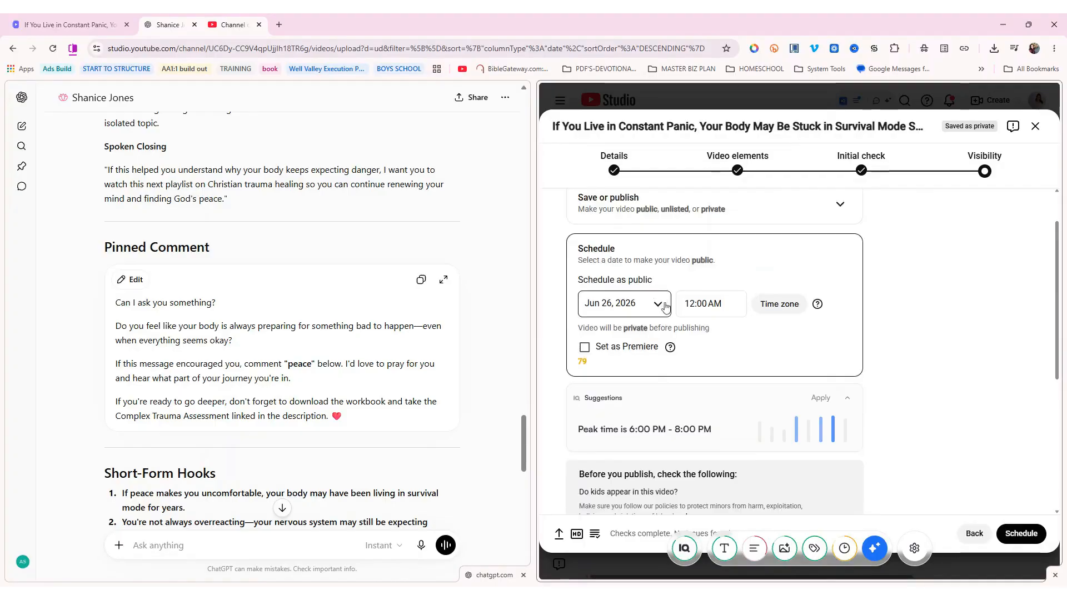
Try different release times, first 5:00 AM and then 3:30 PM
left_click(700, 305)
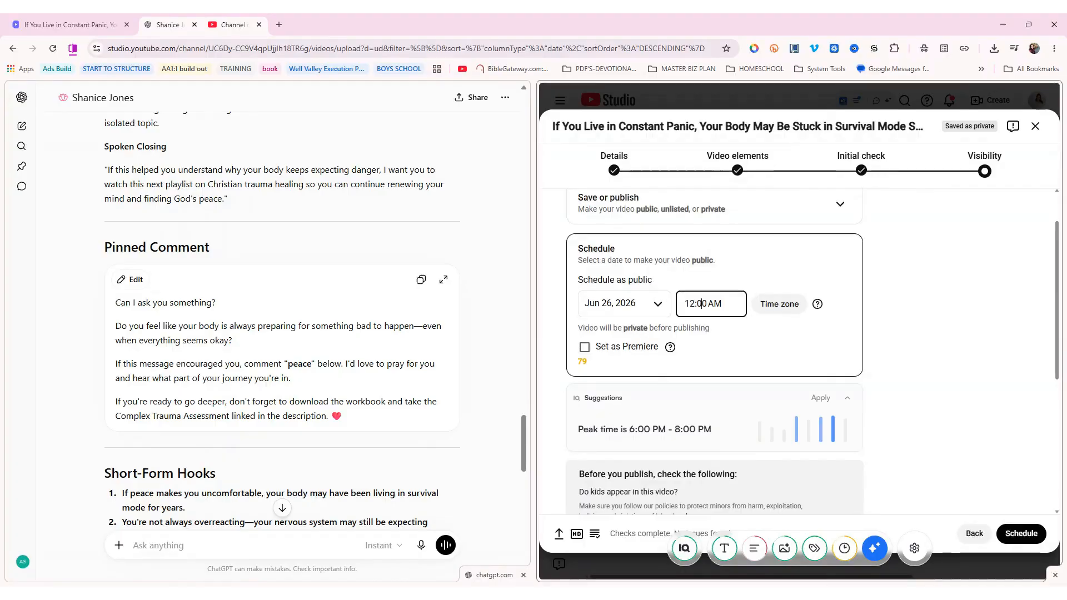
left_click(691, 307)
left_click(691, 306)
left_click(691, 307)
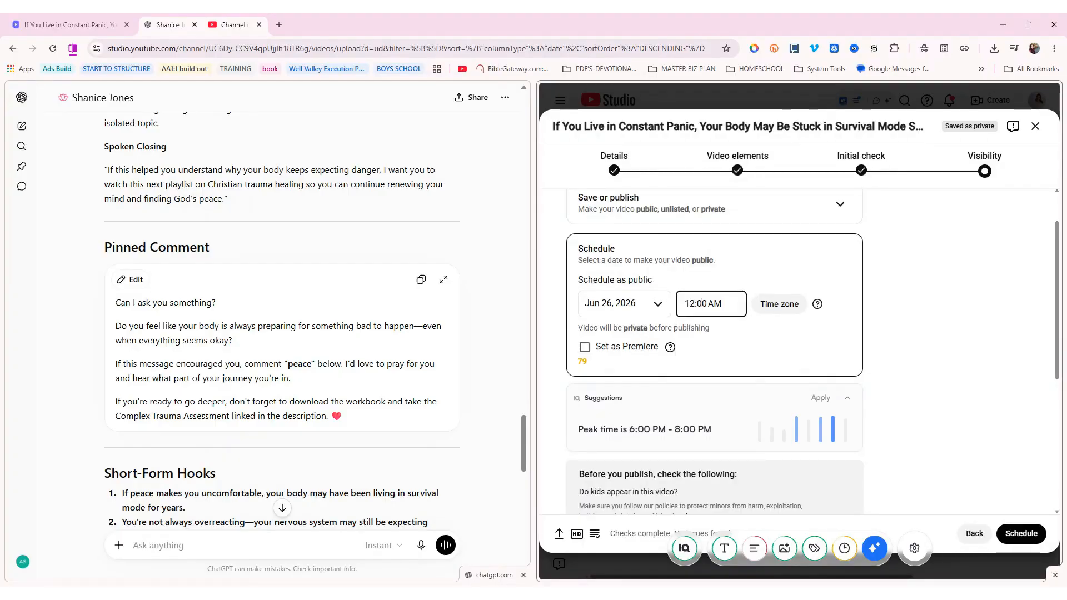
type("1")
left_click(816, 342)
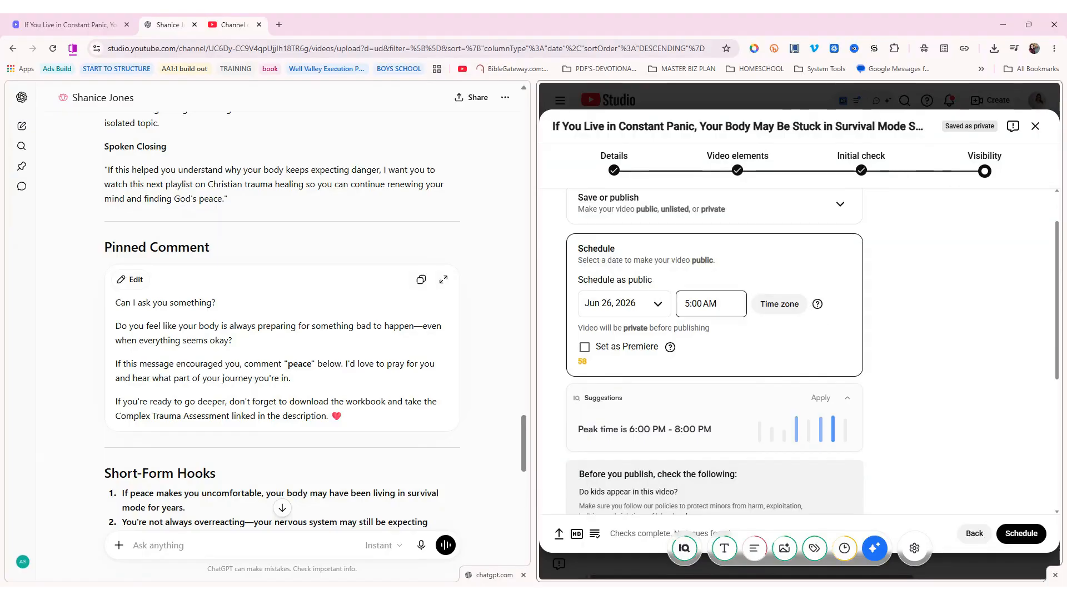
left_click(688, 304)
scroll(703, 367, "down", 12)
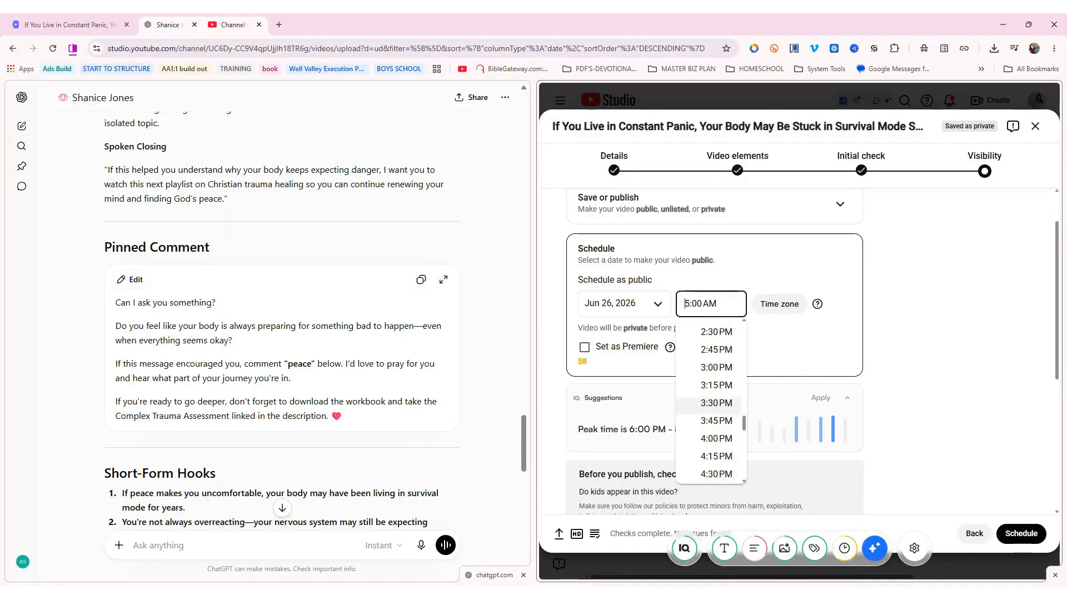
left_click(715, 404)
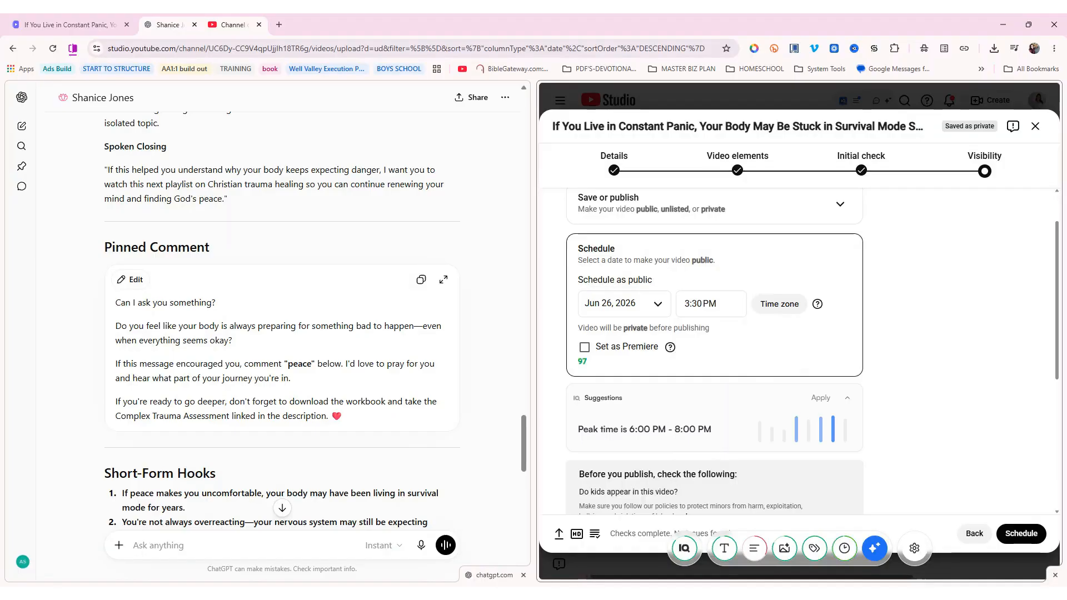
Settle on a 9:00 AM release on June 26, 2026 and schedule the video
left_click(690, 308)
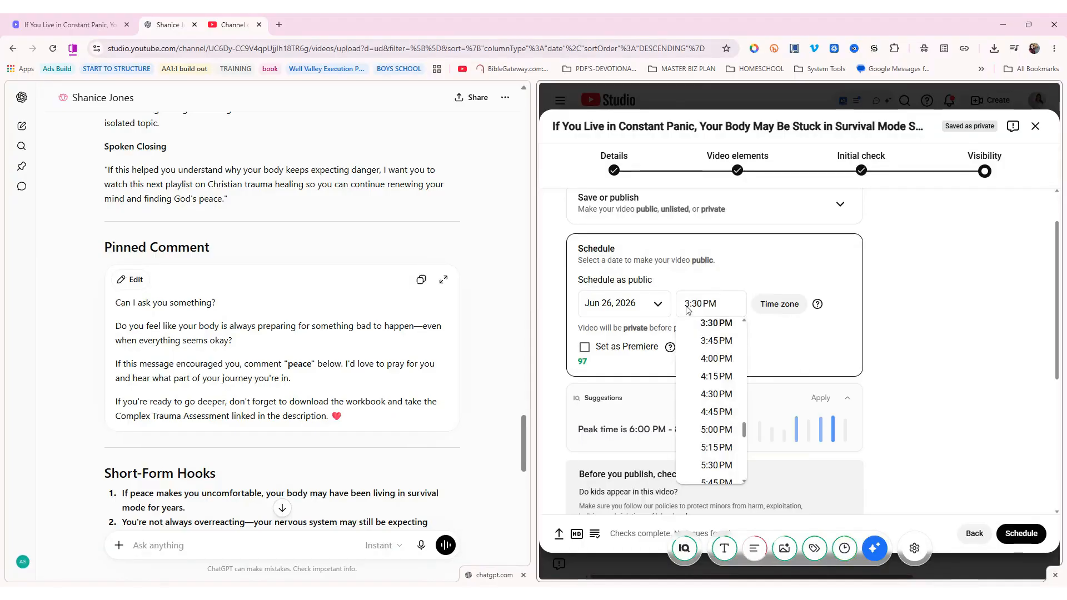
left_click(690, 309)
left_click(797, 430)
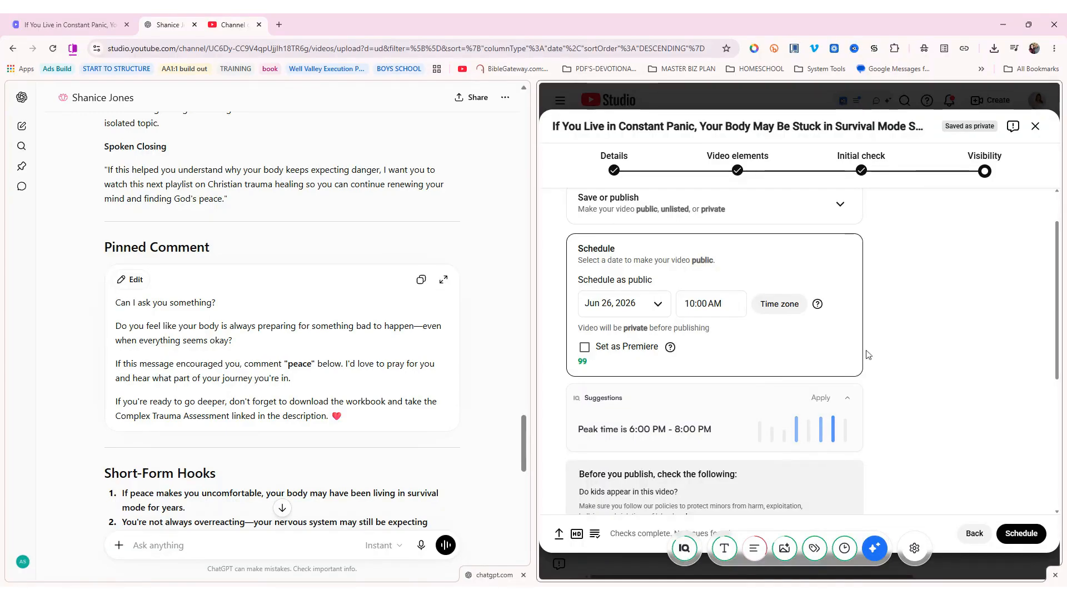
left_click(703, 300)
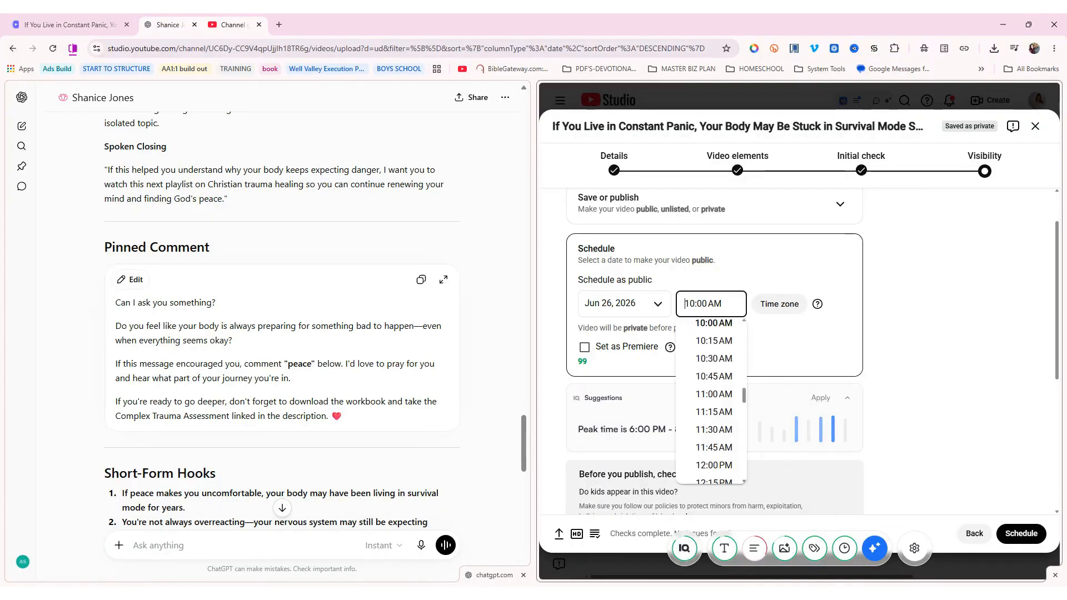
scroll(711, 400, "up", 2)
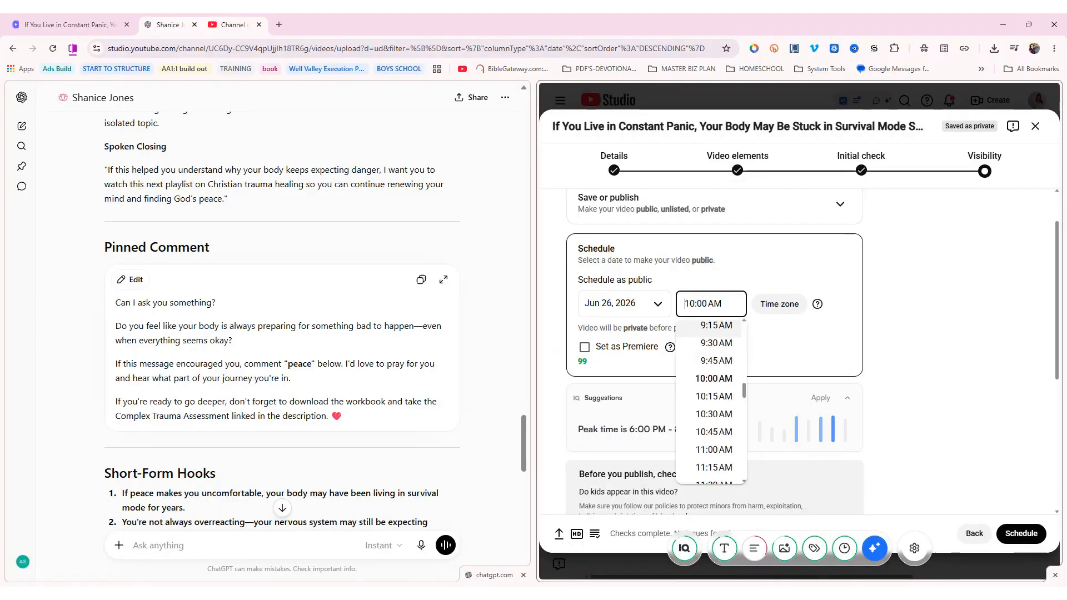
left_click(714, 324)
left_click(1020, 534)
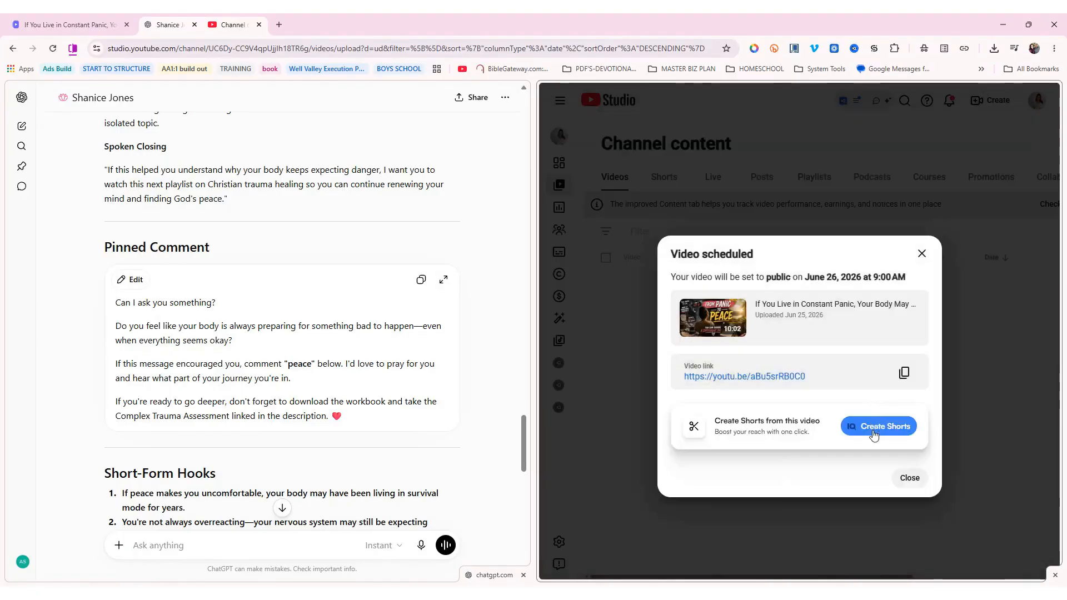
Send the scheduled video to vidIQ's Create Shorts clip generator
left_click(874, 434)
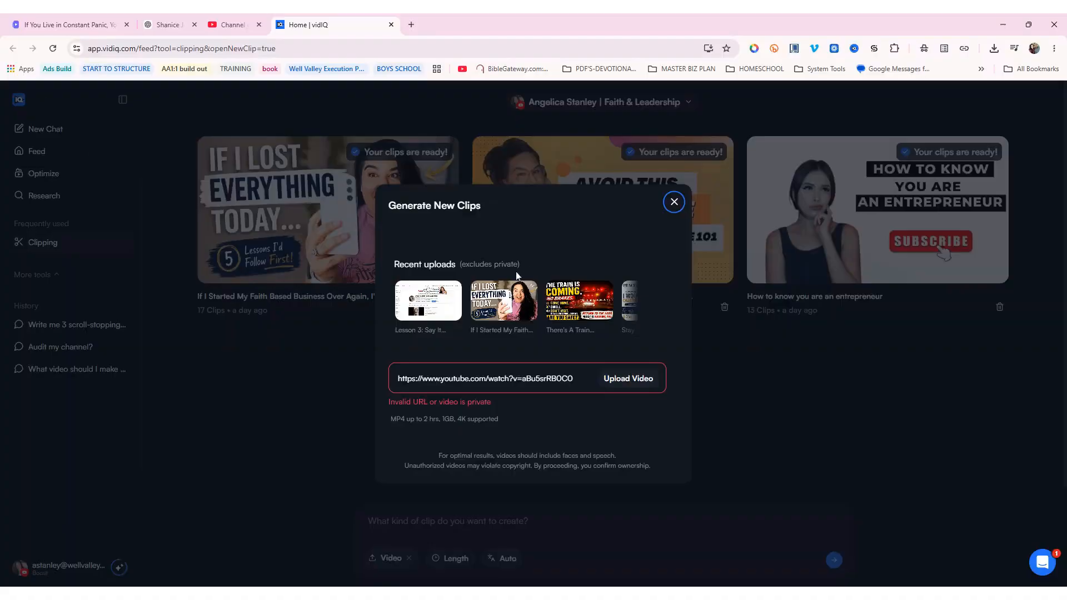
Close the clip generator and browse the 17 Shorts made from the faith-based business video
left_click(675, 203)
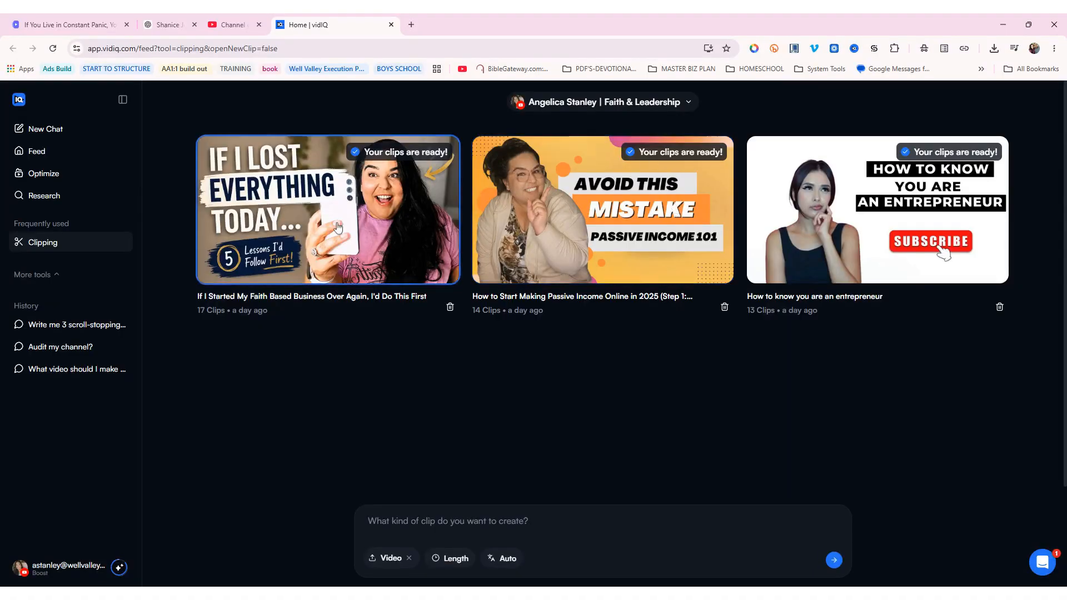
left_click(381, 215)
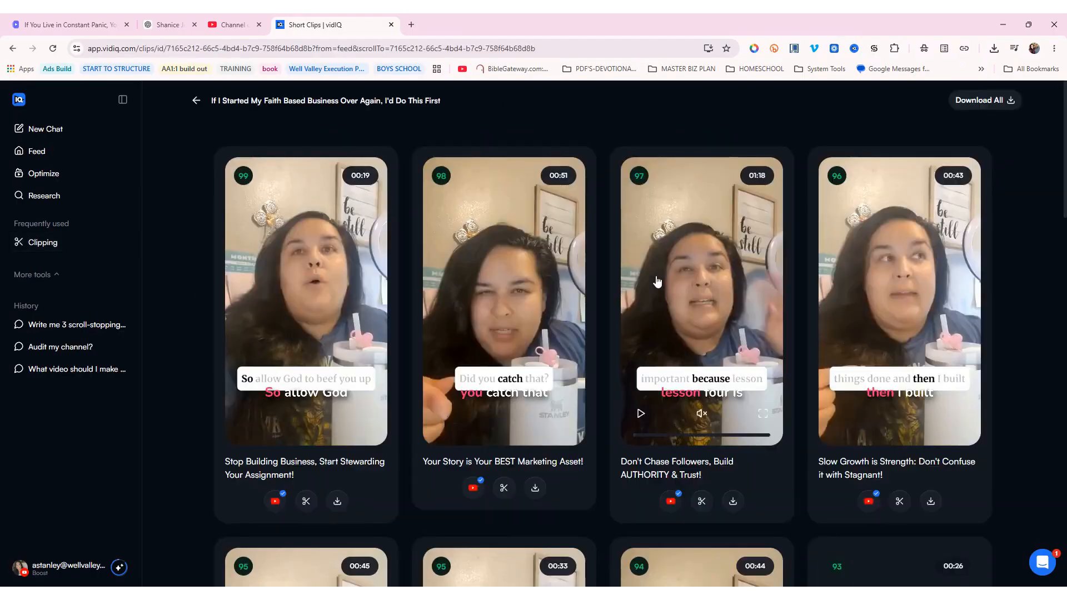
scroll(657, 282, "down", 9)
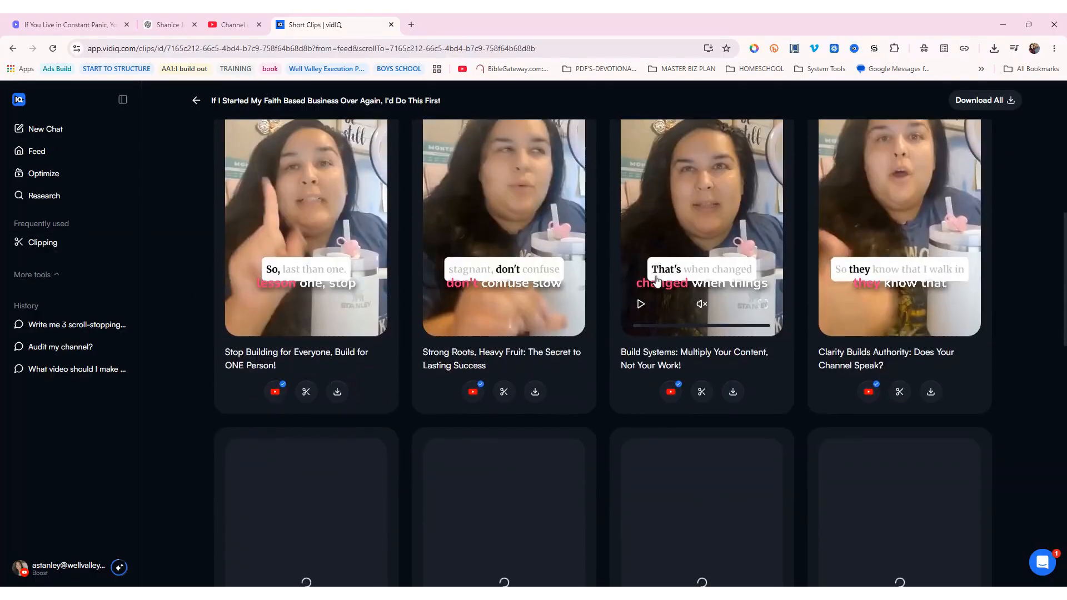
scroll(657, 281, "down", 12)
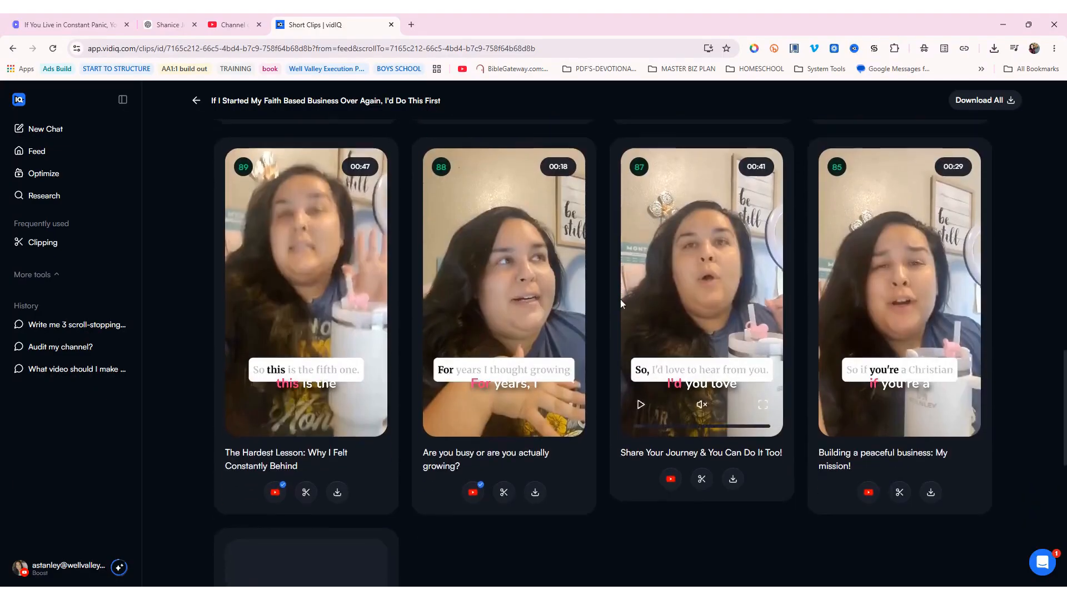
scroll(620, 299, "down", 6)
scroll(609, 299, "up", 3)
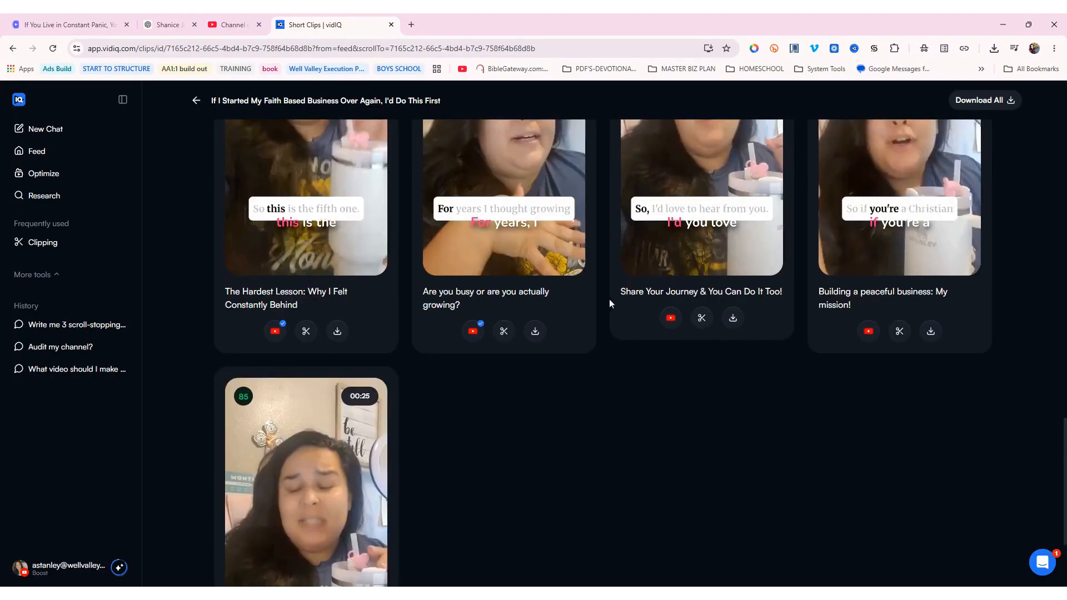
scroll(611, 298, "up", 20)
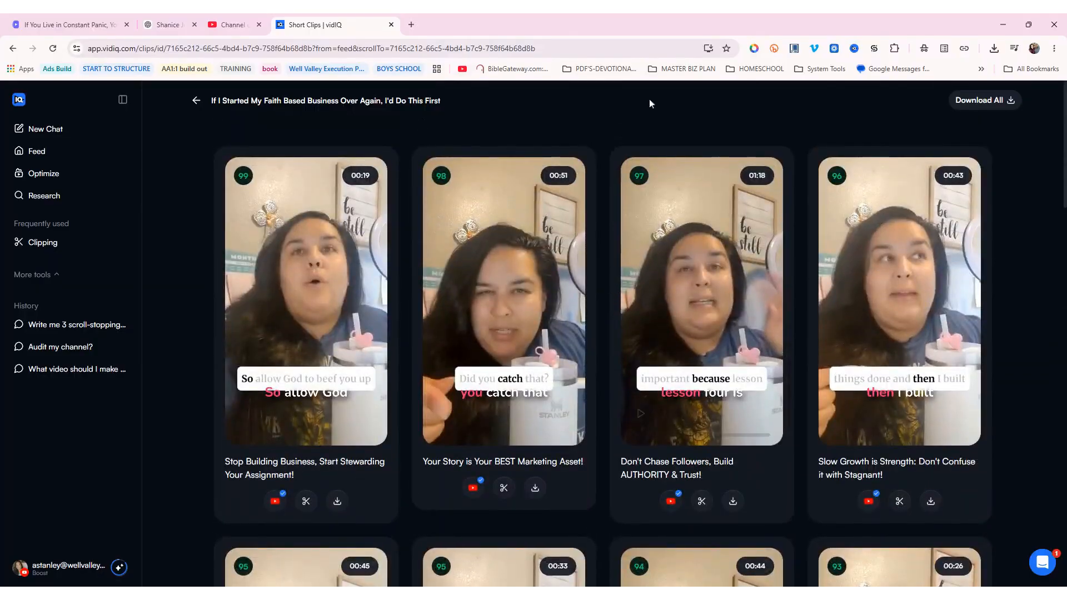
Open the scheduled 'If You Live in Constant Panic…' video's watch page from Studio
left_click(161, 29)
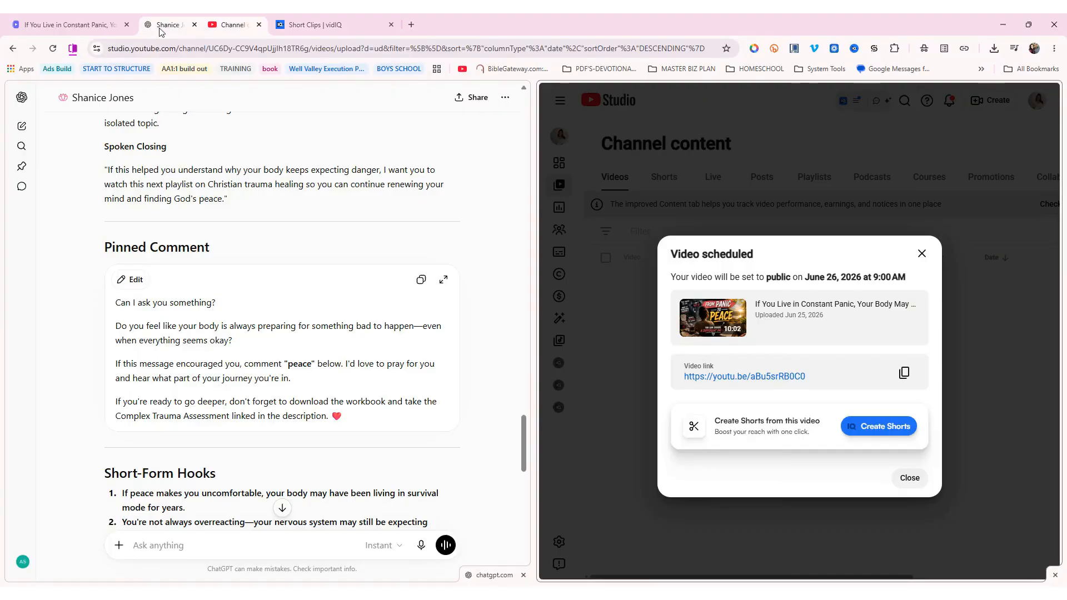
left_click(412, 25)
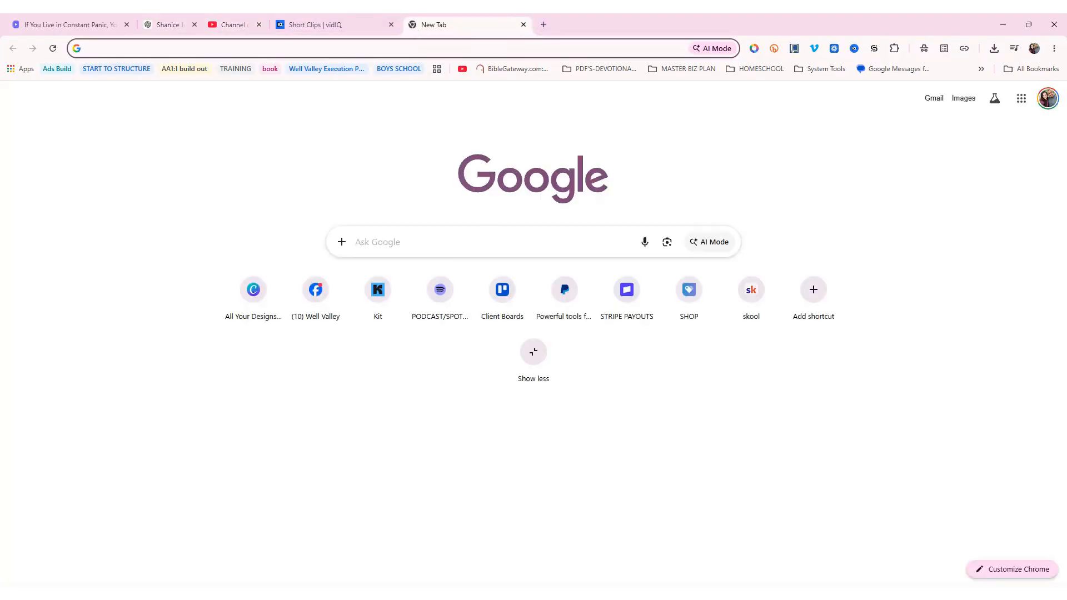
left_click(316, 295)
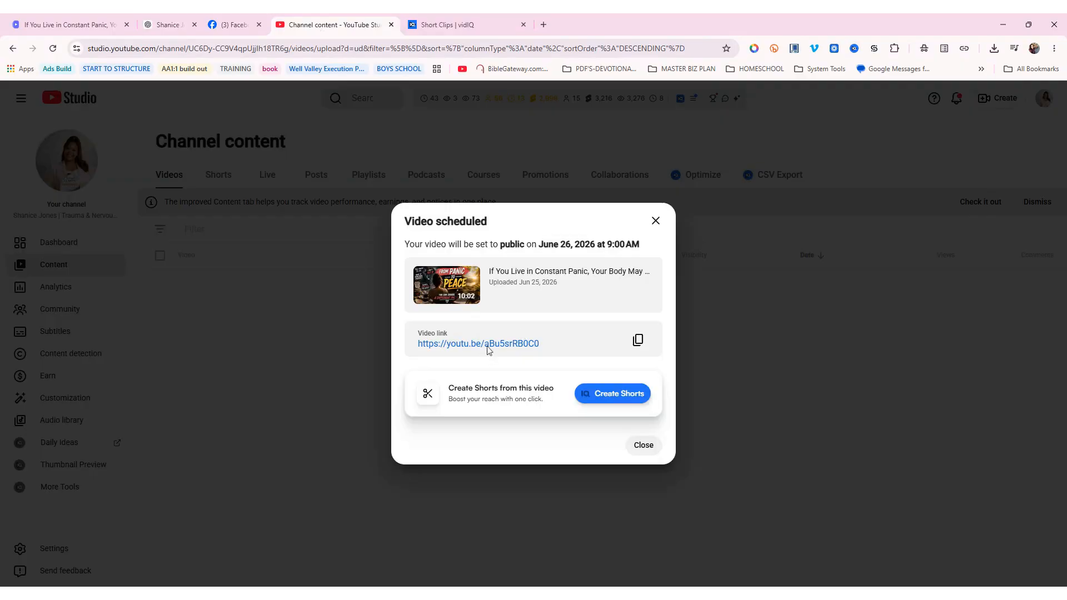
left_click(488, 345)
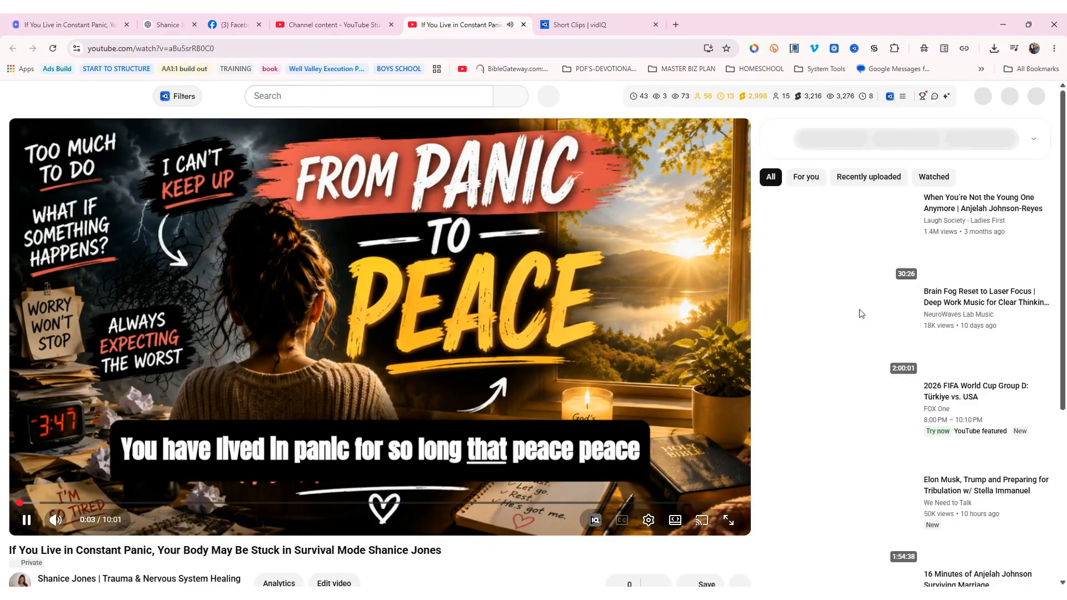
Expand the video description and scroll through its resource links and hashtags
scroll(451, 330, "down", 4)
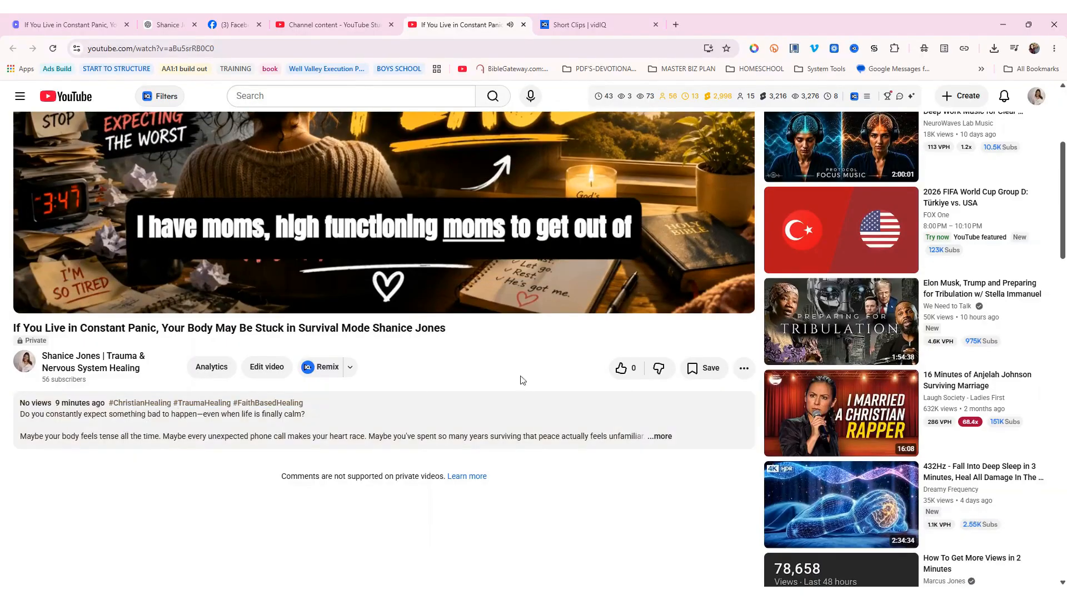
scroll(156, 411, "down", 1)
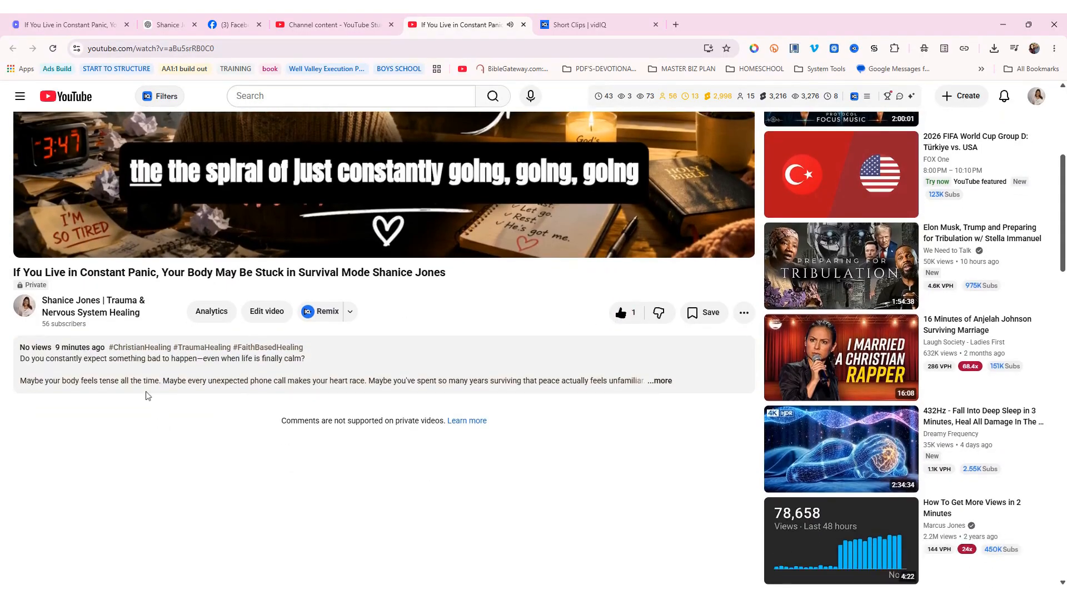
left_click(145, 390)
scroll(236, 424, "down", 3)
scroll(236, 424, "down", 10)
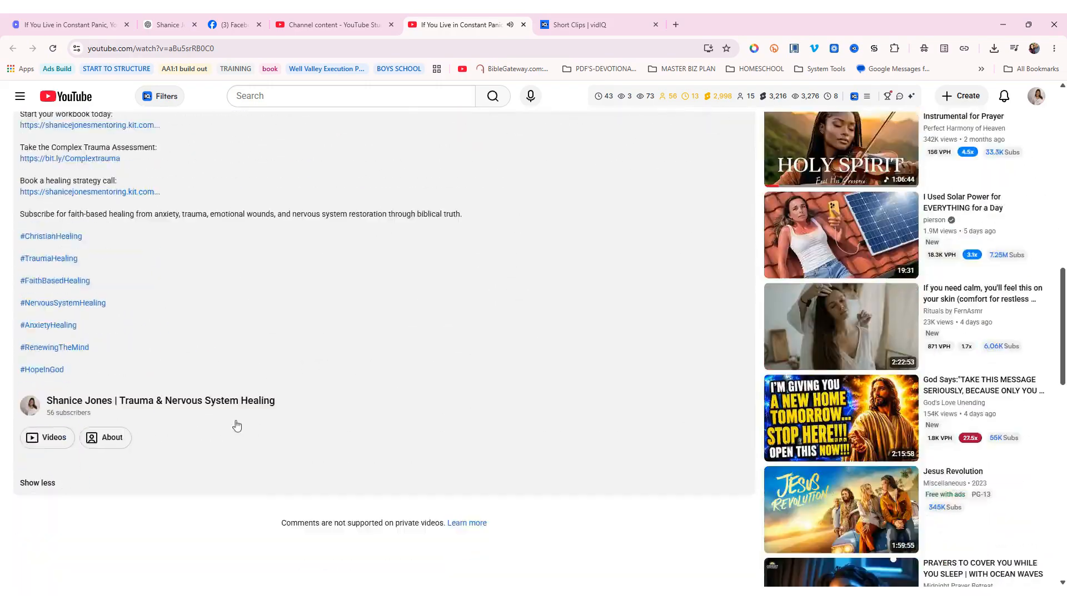
scroll(233, 424, "up", 1)
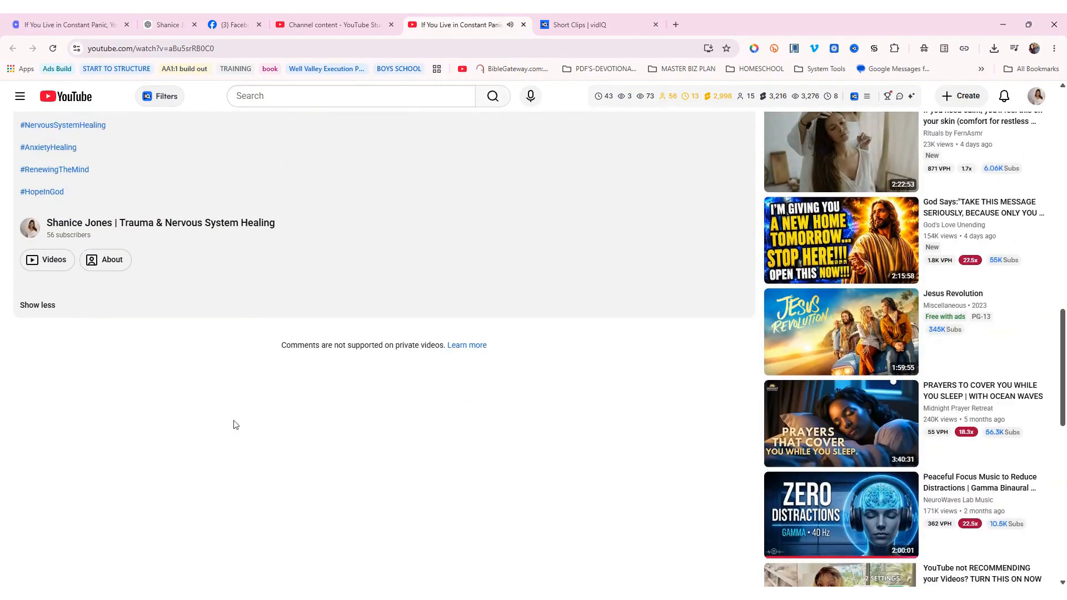
scroll(236, 424, "up", 15)
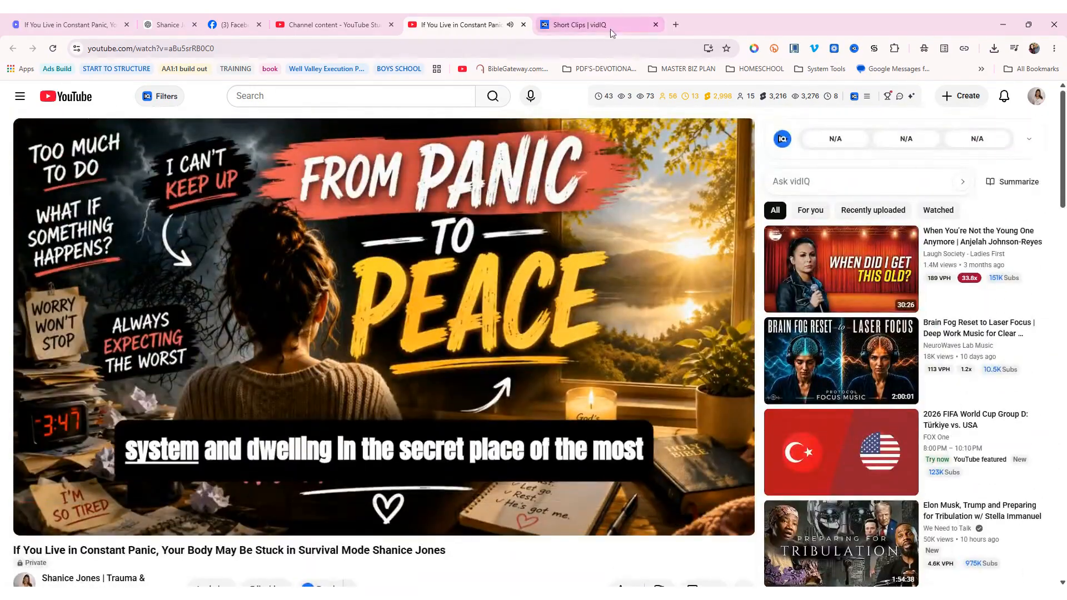